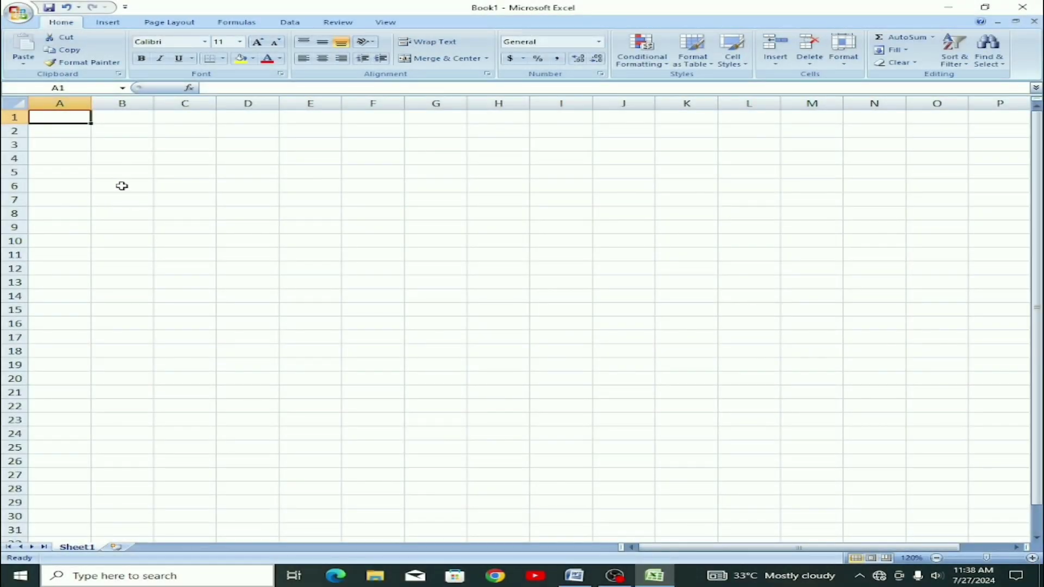
- Enter the headers Id NO, Name and Designation in cells A3 to C3
drag(74, 117, 83, 132)
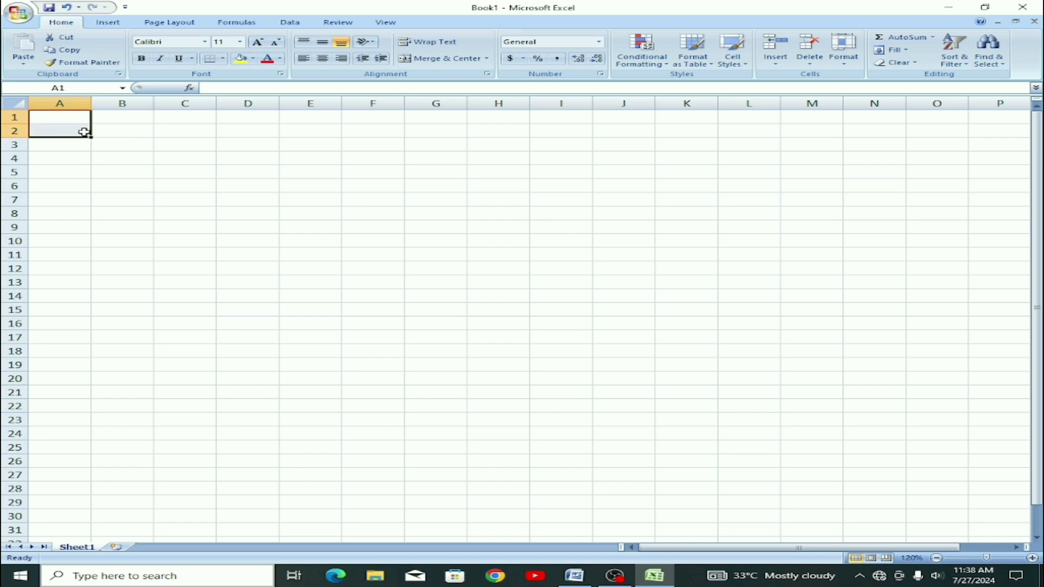
click(61, 145)
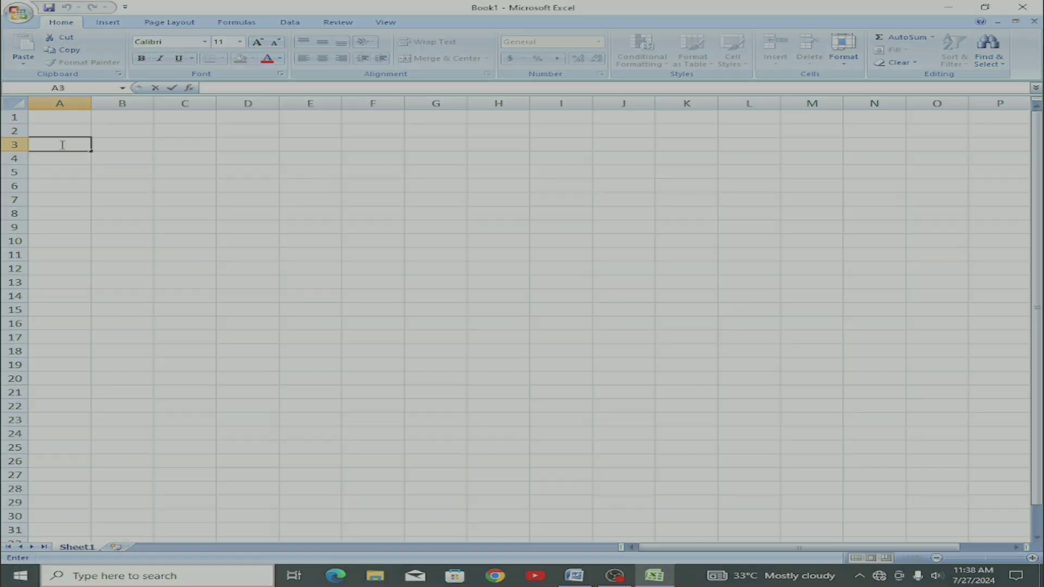
text(I)
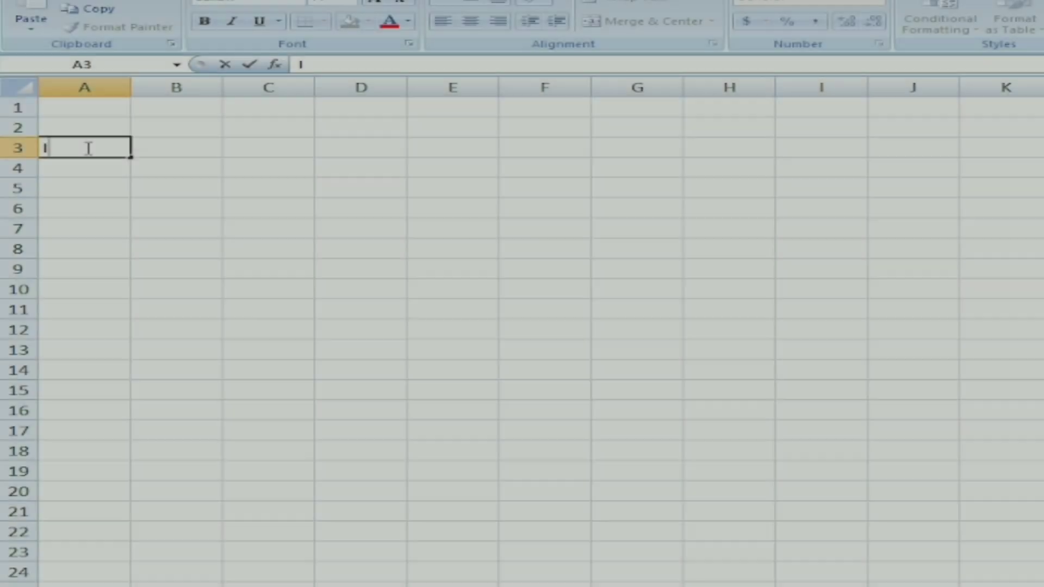
text(d NO)
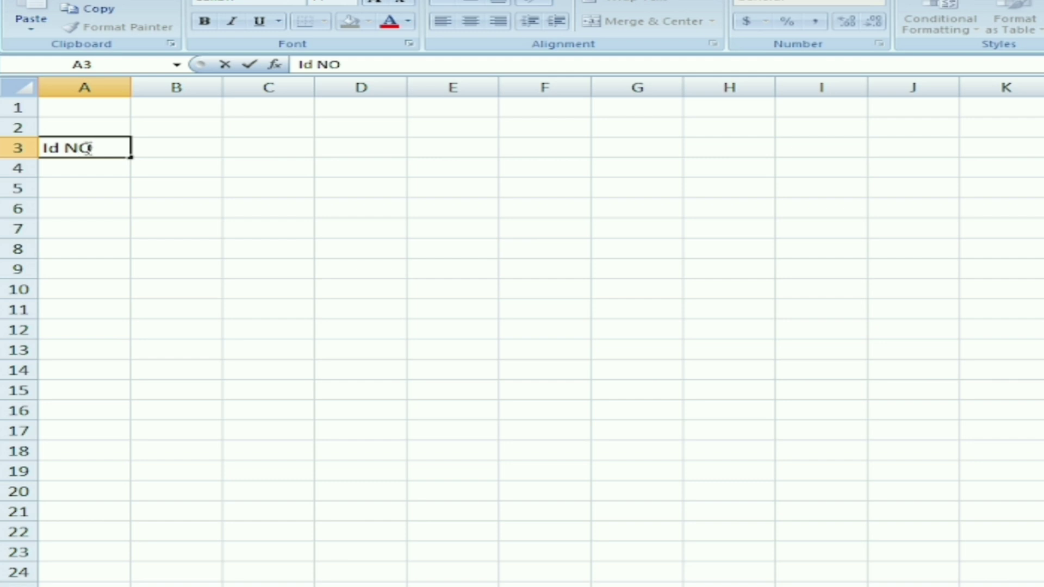
key(Tab)
text(Name)
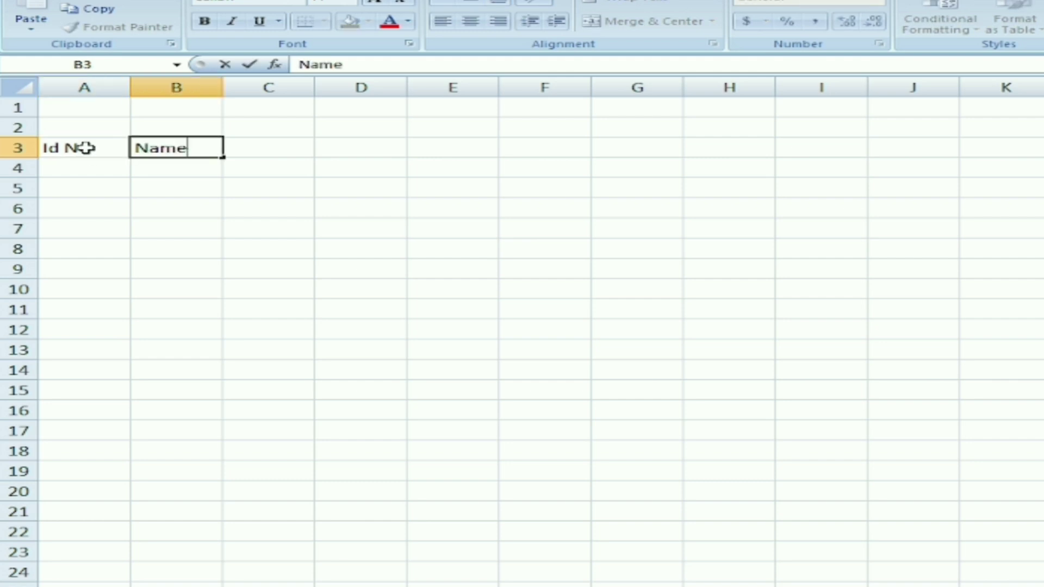
key(Tab)
text(De)
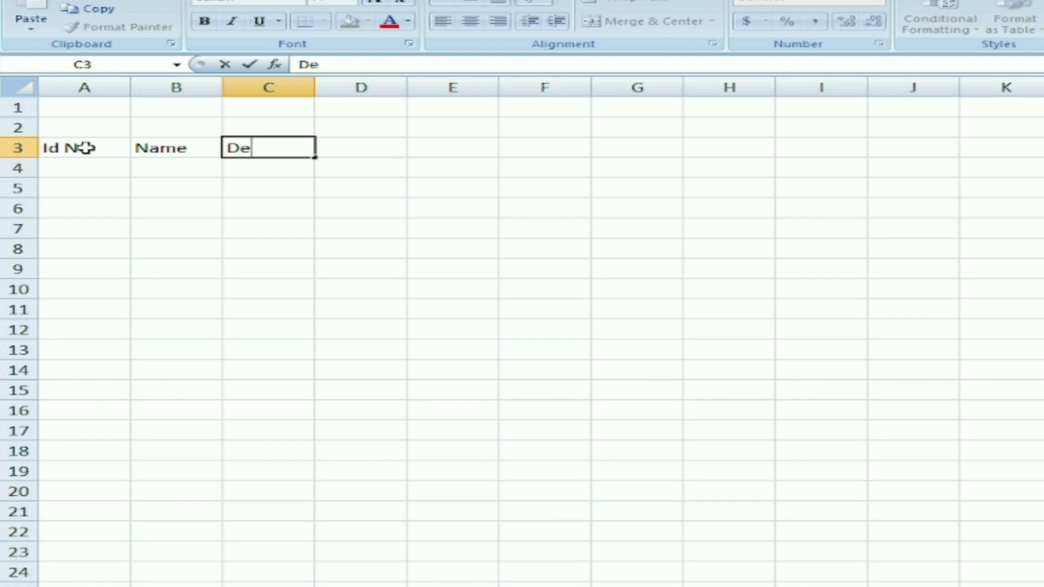
text(signation)
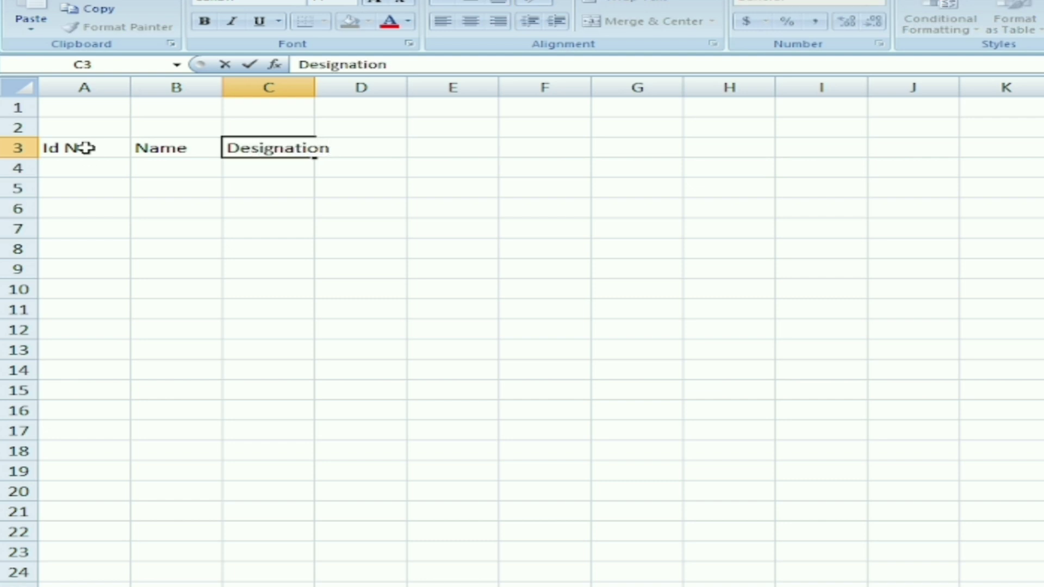
- Add the headers Basic salary, Attendence and Salary in cells D3 to F3
key(Tab)
text(B)
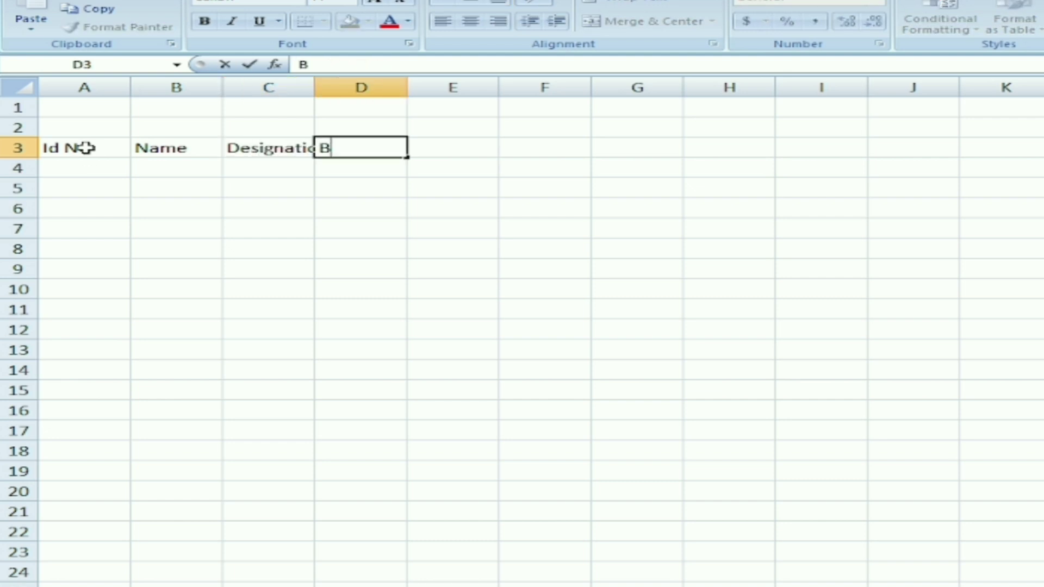
text(asic salary)
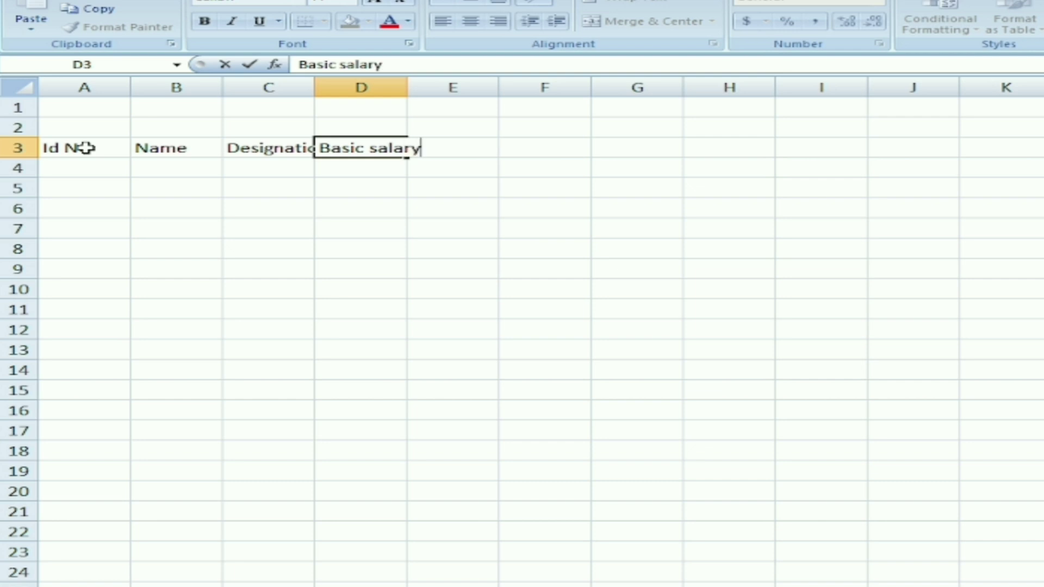
key(Tab)
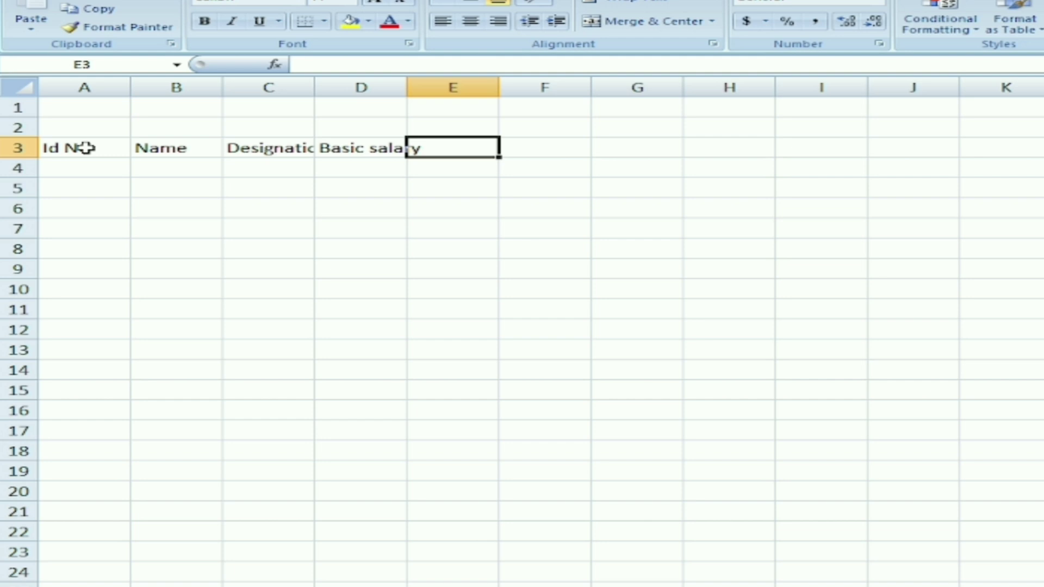
text(Atte)
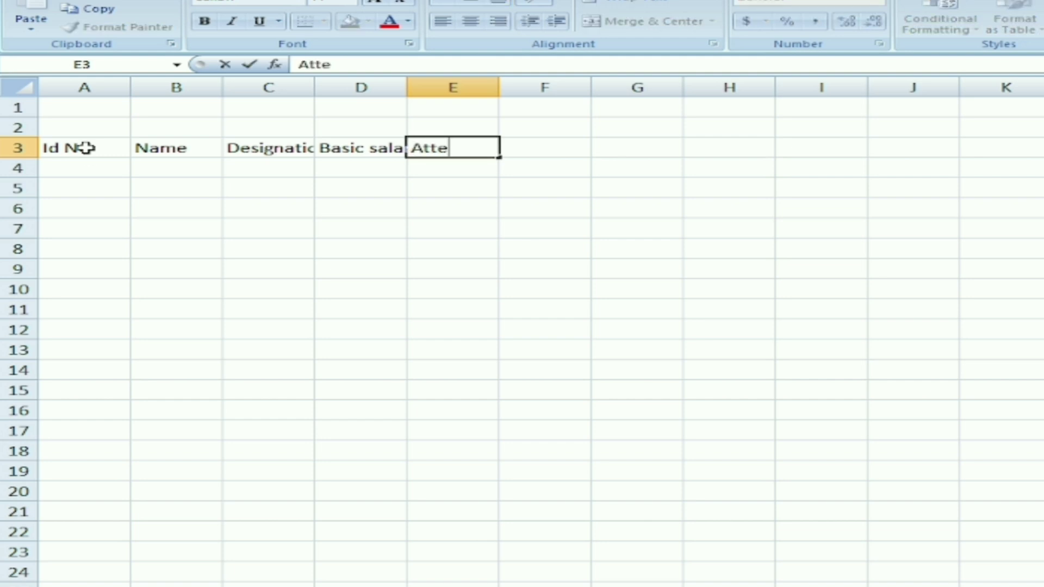
text(ndence)
key(Tab)
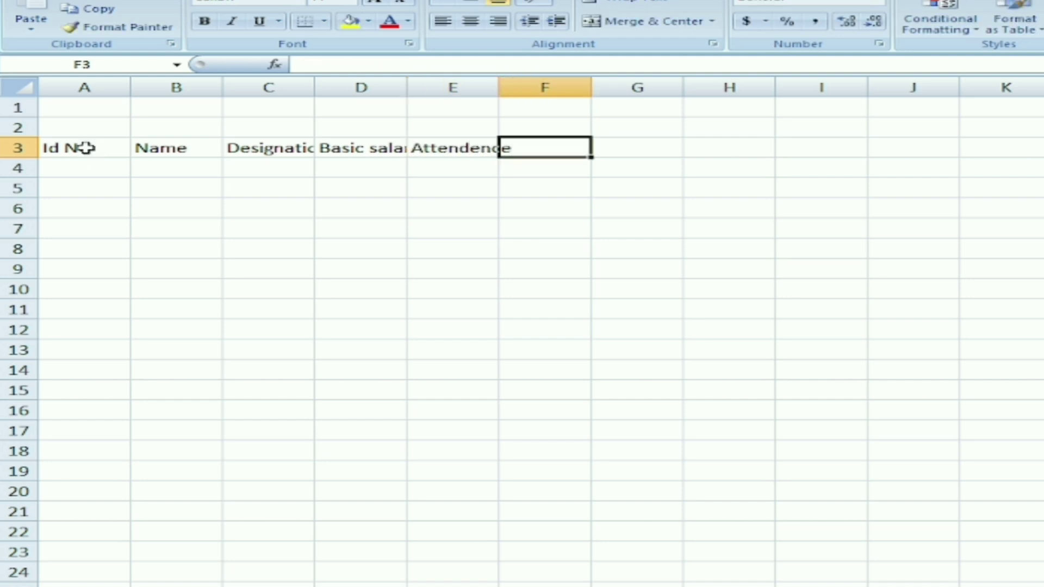
text(Sa)
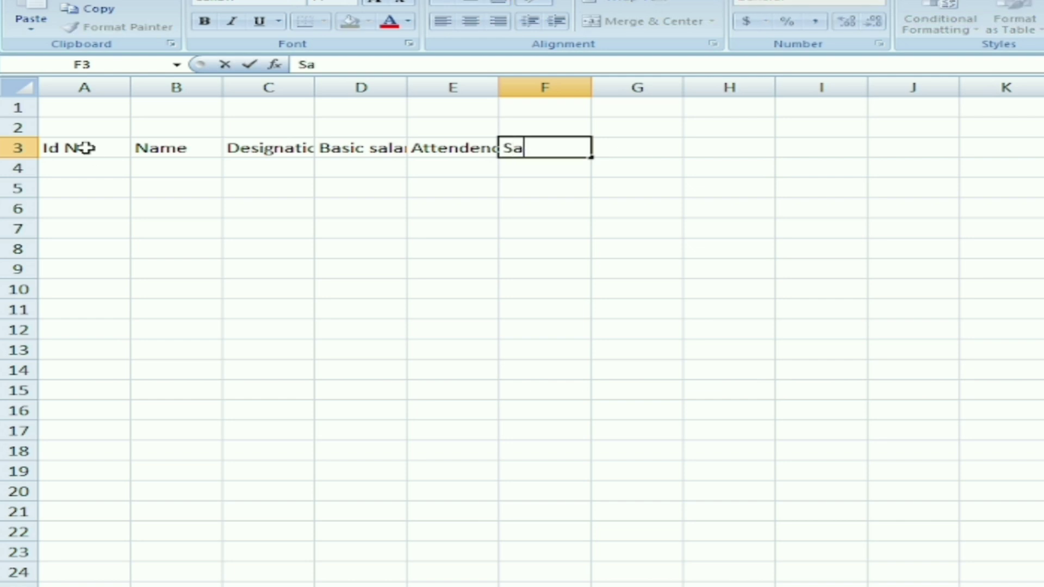
text(lary)
key(Tab)
- Add the allowance headers HRA, DA and TA in cells G3 to I3
text(HRA)
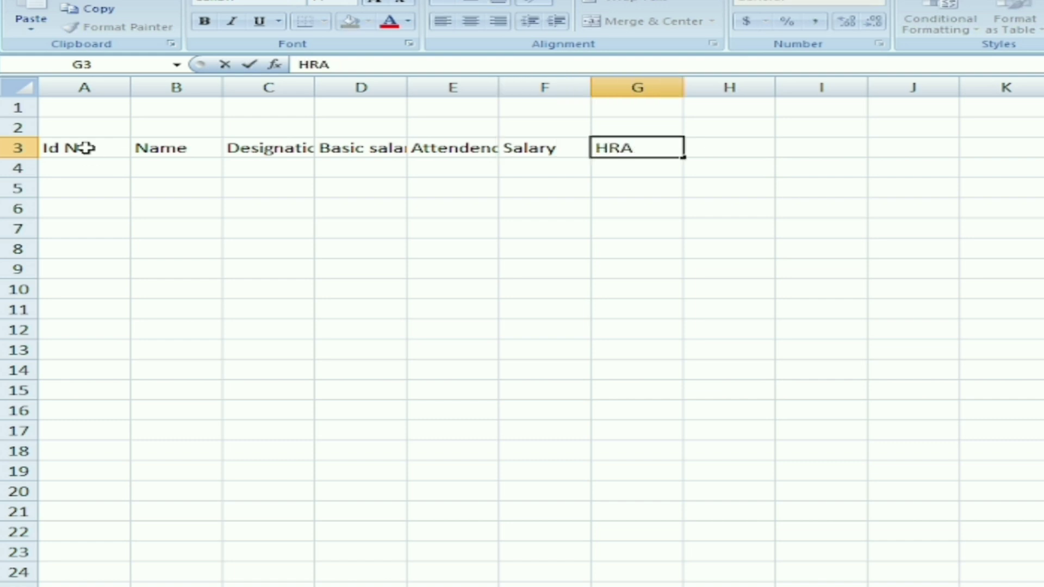
key(Tab)
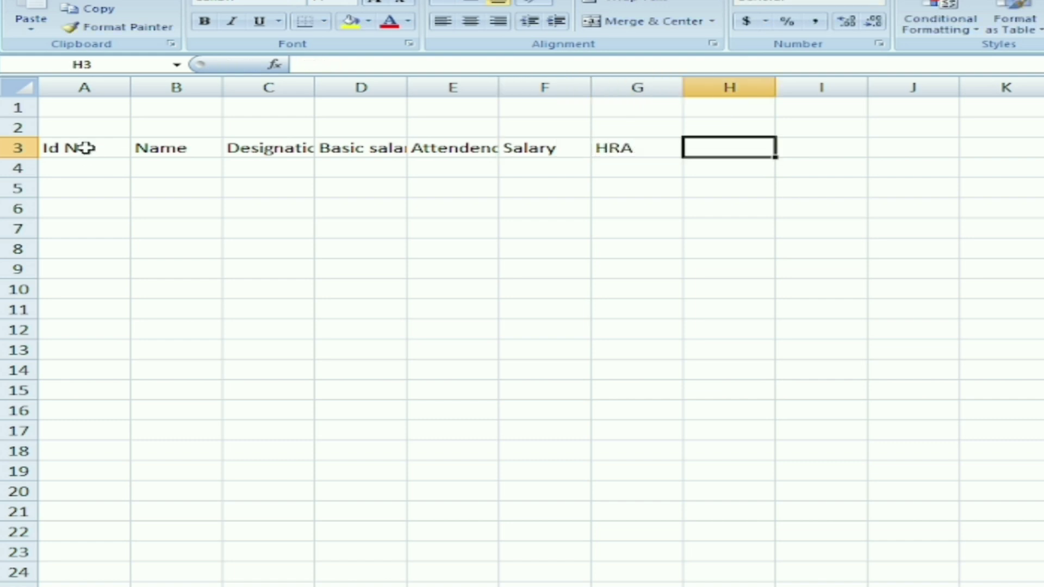
text(DA)
key(Tab)
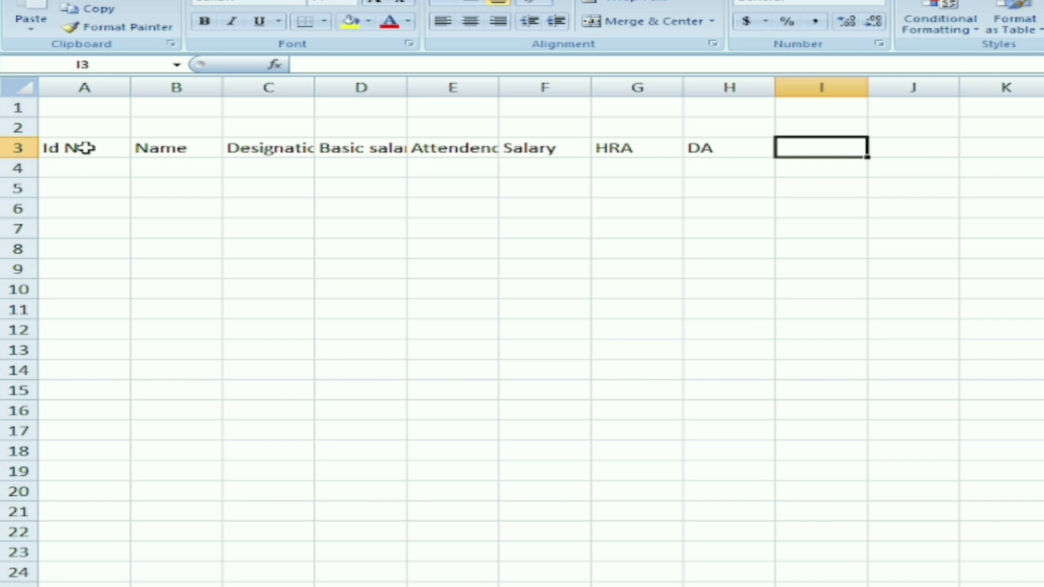
text(TA)
key(Tab)
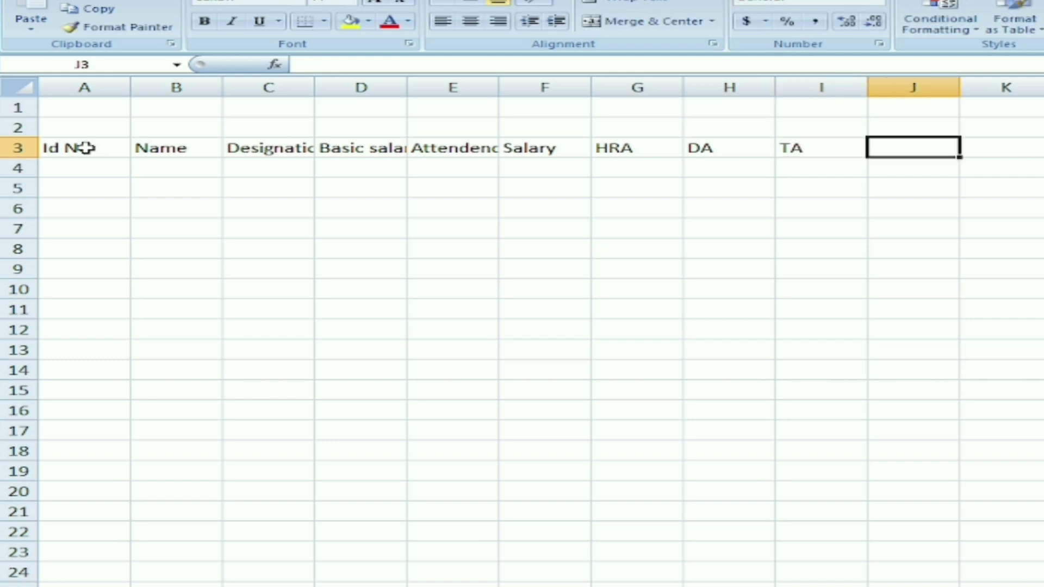
- Complete the header row with Gross Salary, Pf, ESI and IN Hand Salary in cells J3 to M3
text(Gross)
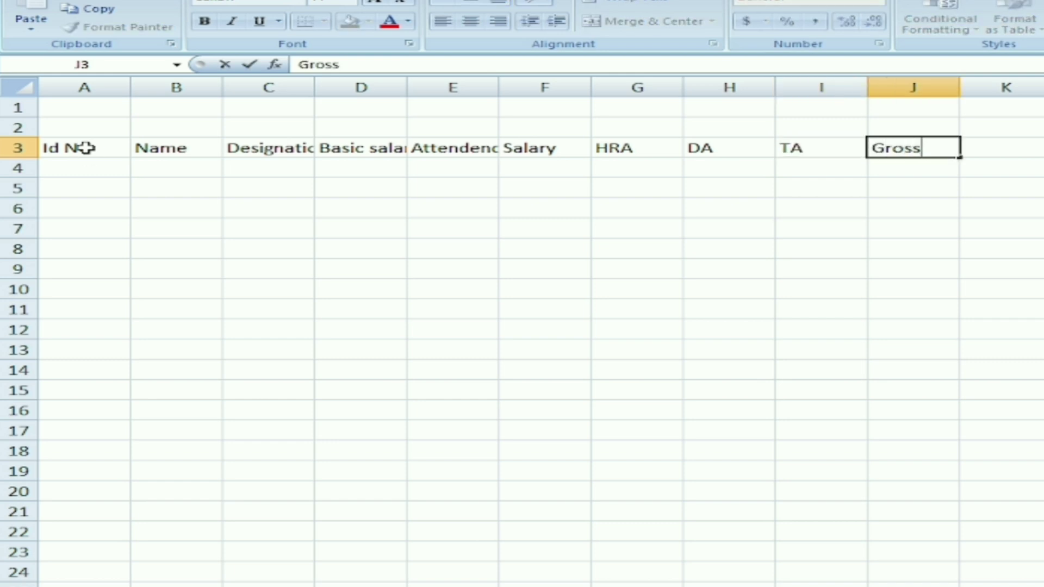
text( Salary)
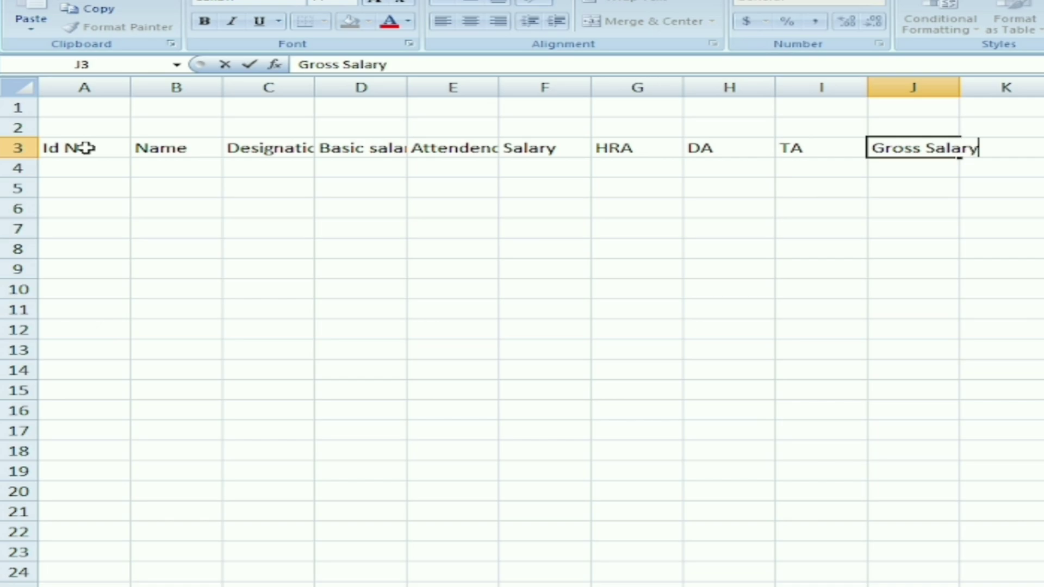
key(Tab)
text(Pf)
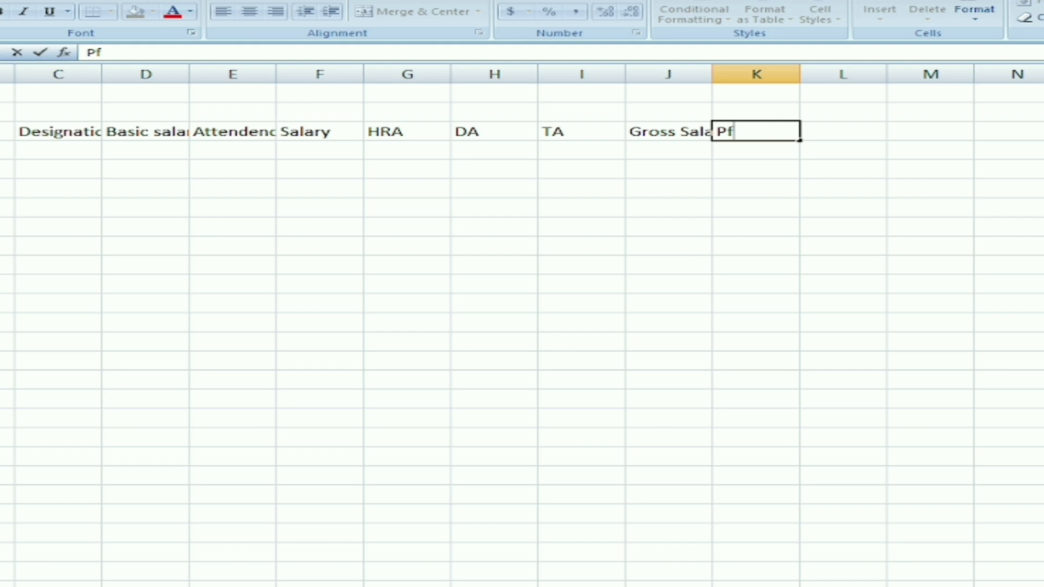
key(Tab)
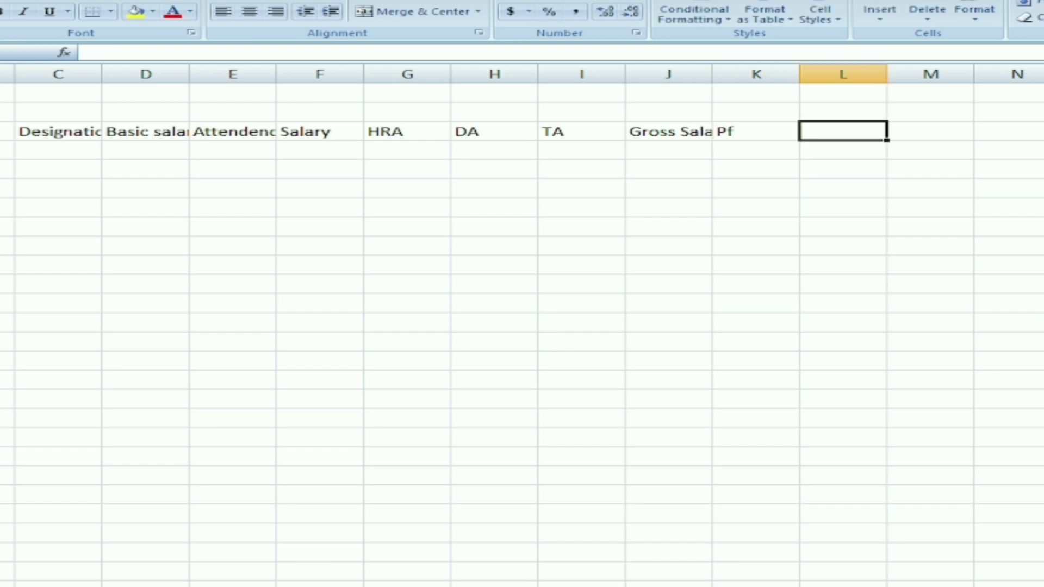
text(ESI)
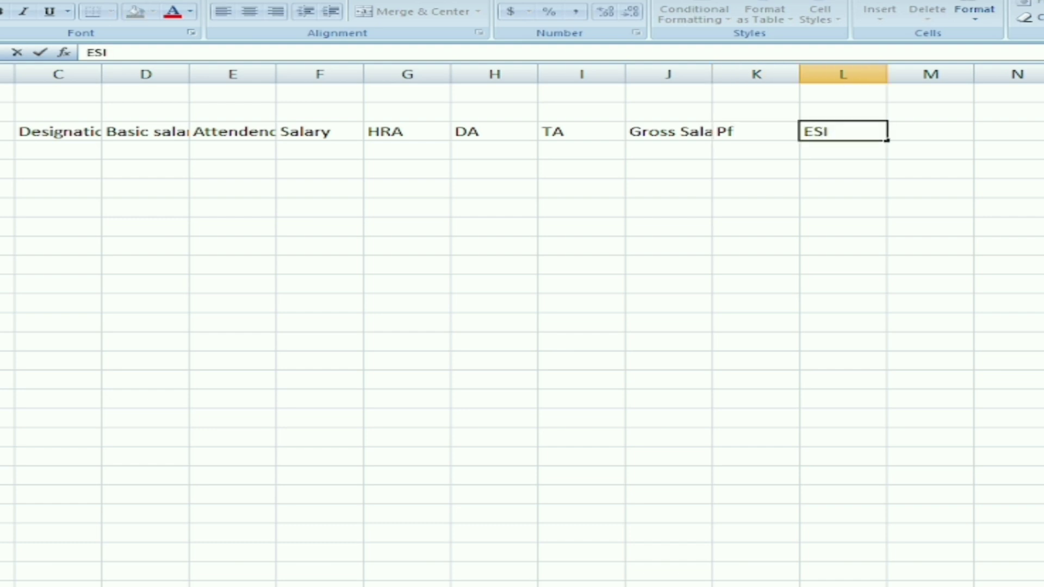
key(Tab)
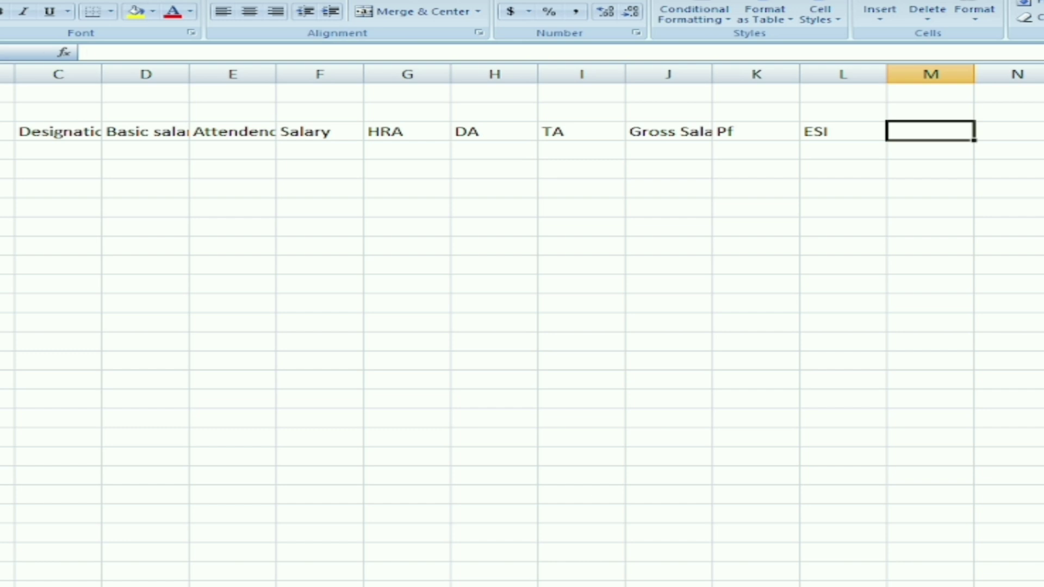
text(IN Hand Sa)
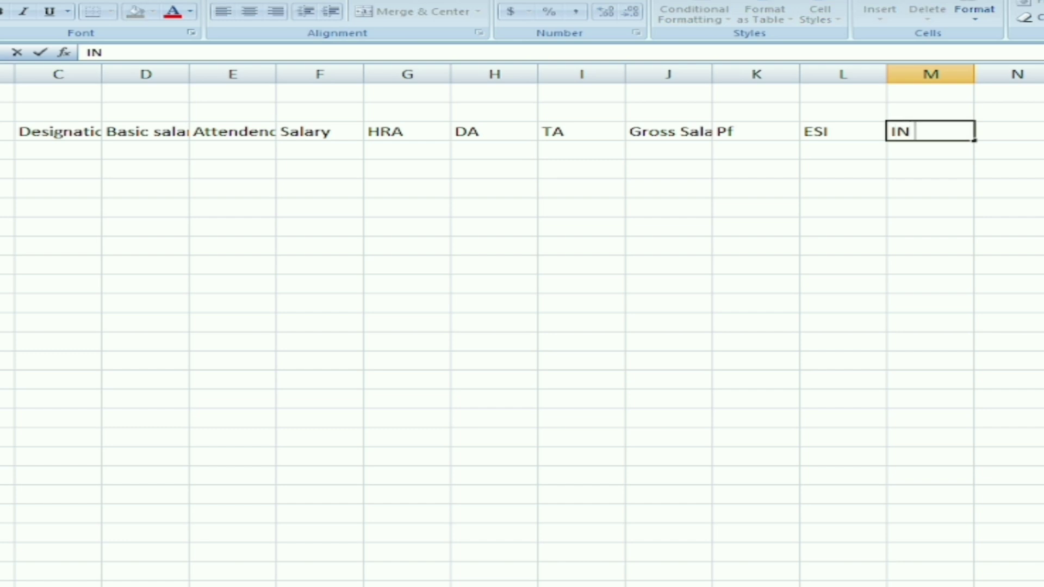
text(lary)
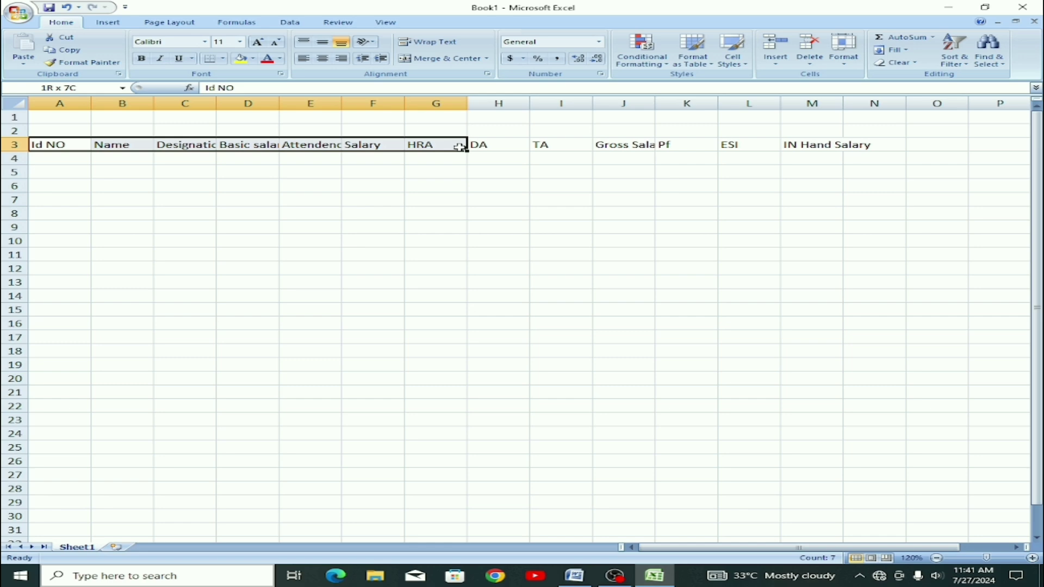
- Select the header cells A3 to M3 and adjust the widths of columns L and M so IN Hand Salary fits
drag(460, 147, 840, 142)
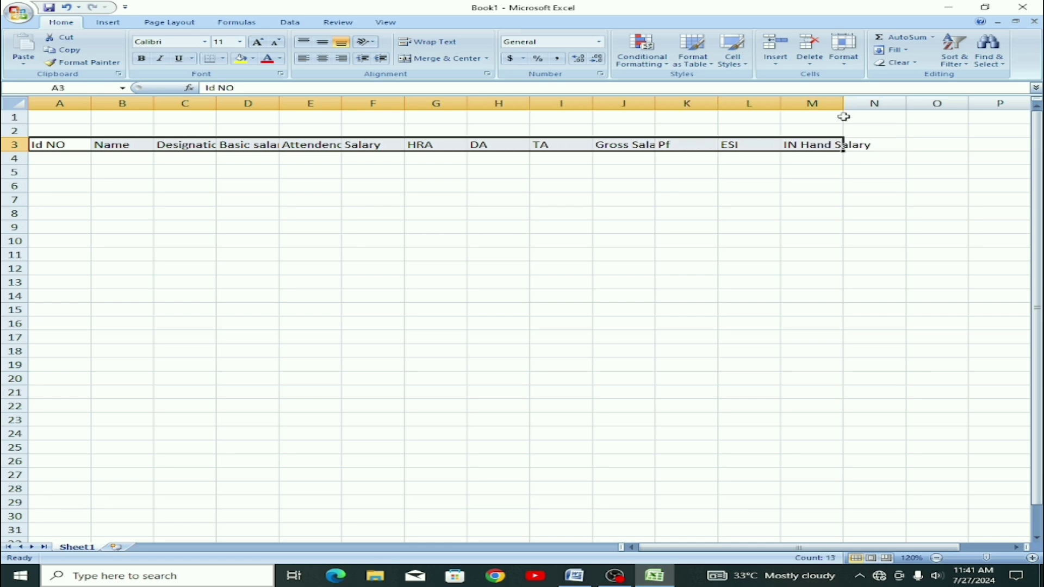
double_click(781, 101)
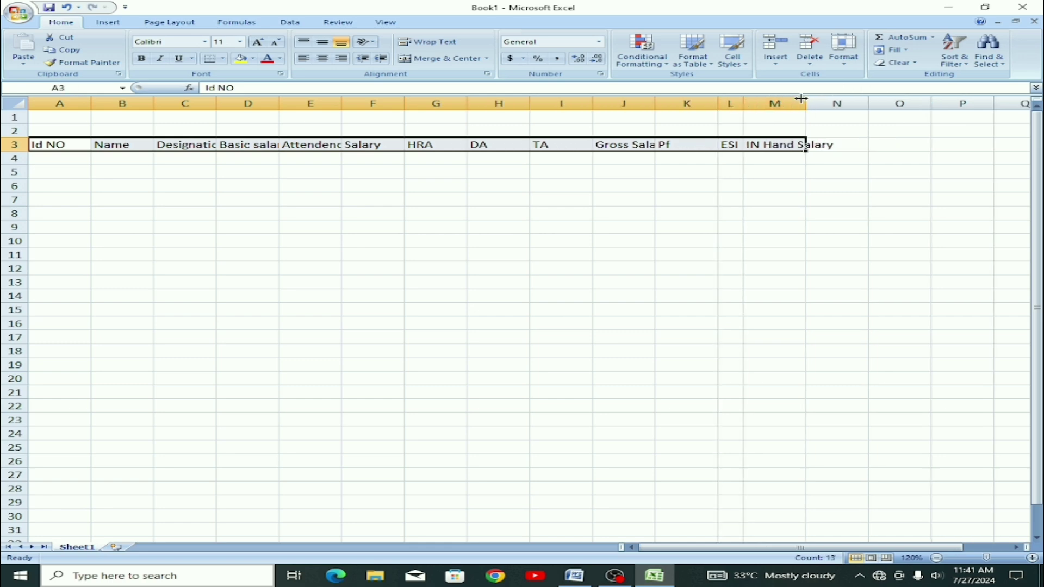
drag(805, 99, 838, 100)
drag(735, 100, 773, 99)
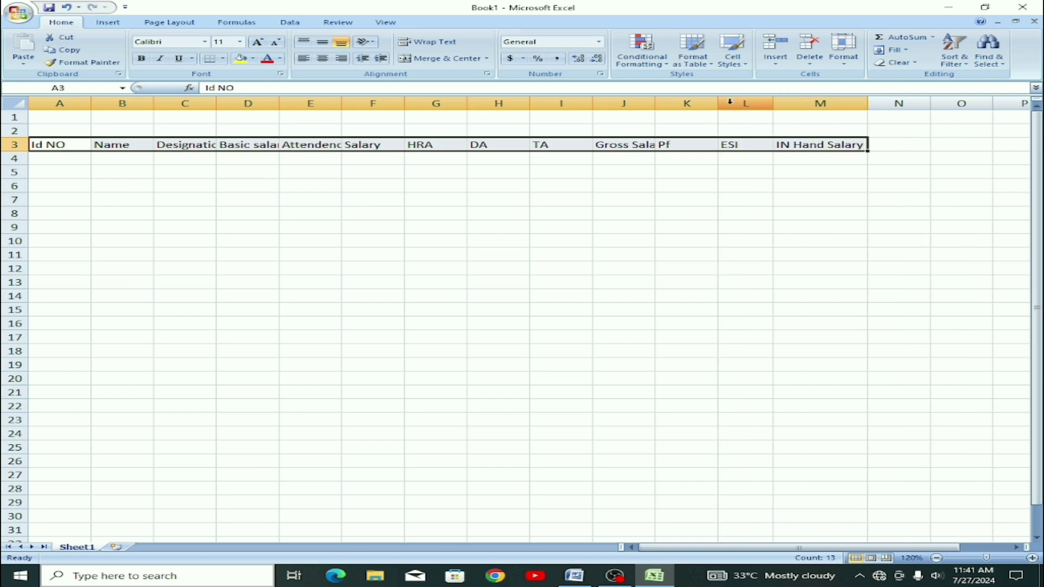
- Set the header row's font size to 14 and widen the Designation, Basic salary, Attendence and IN Hand Salary columns to fit
click(241, 42)
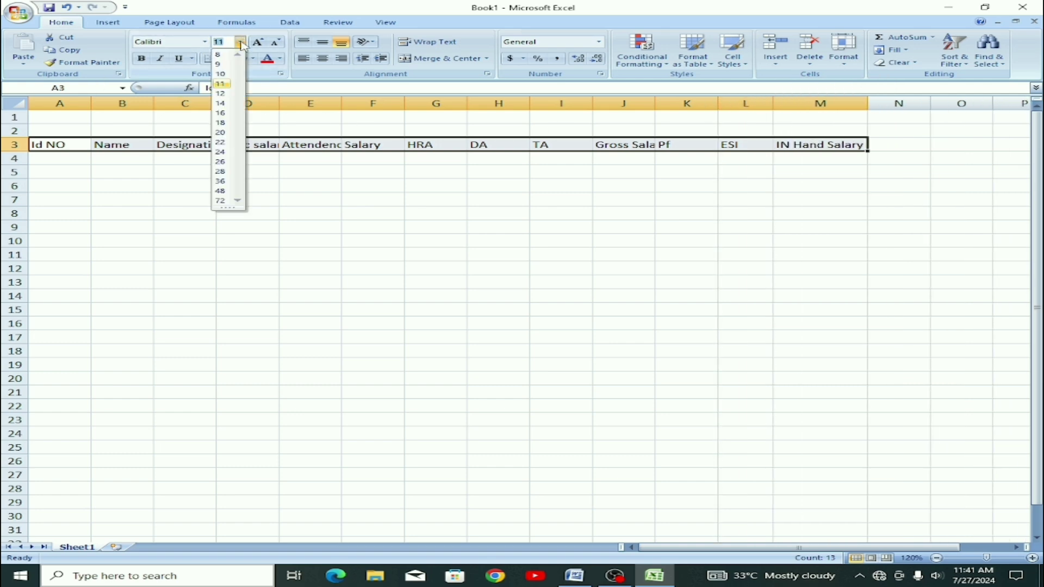
click(220, 103)
drag(280, 101, 313, 100)
drag(380, 100, 412, 100)
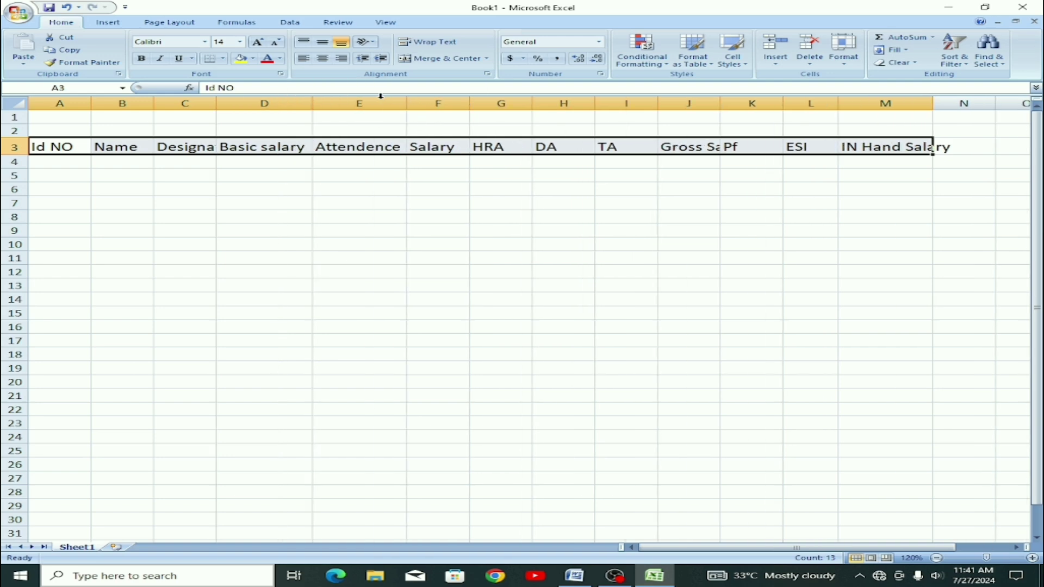
double_click(933, 104)
click(897, 256)
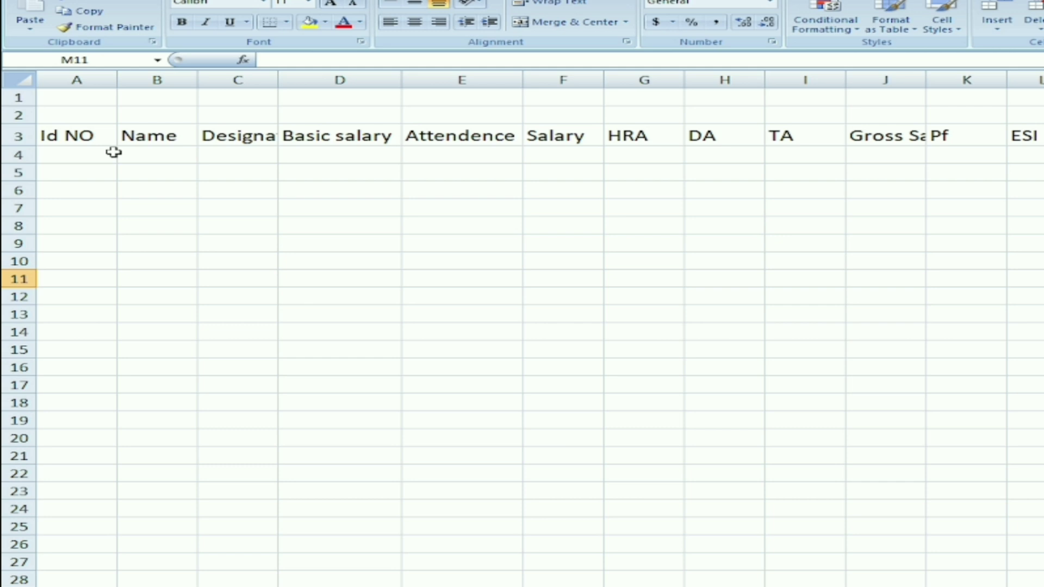
double_click(278, 79)
- Enter 101 and 102 under Id NO in A4 and A5 and fill the series down to 111 in A14
click(63, 154)
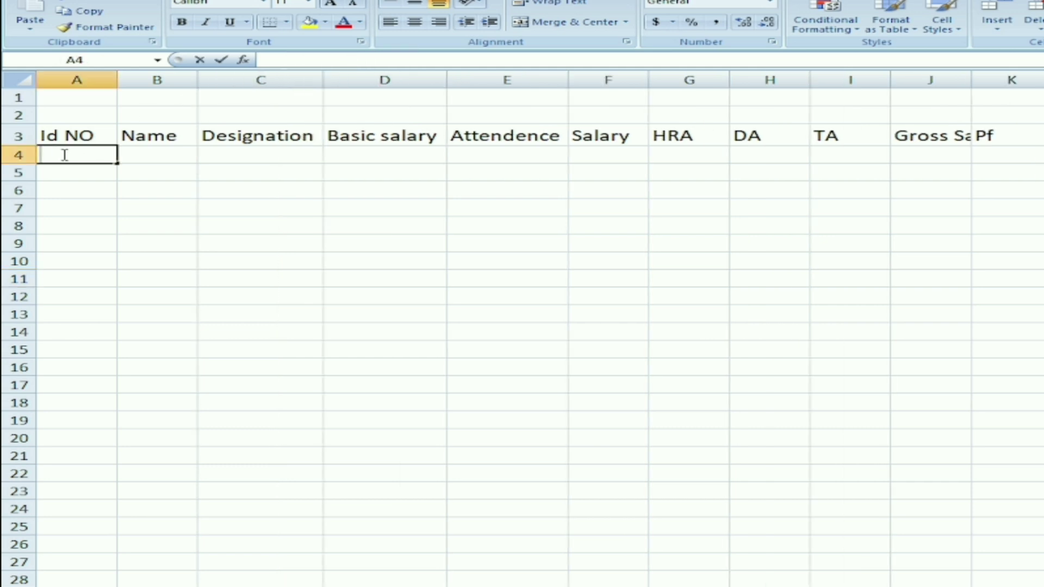
text(101)
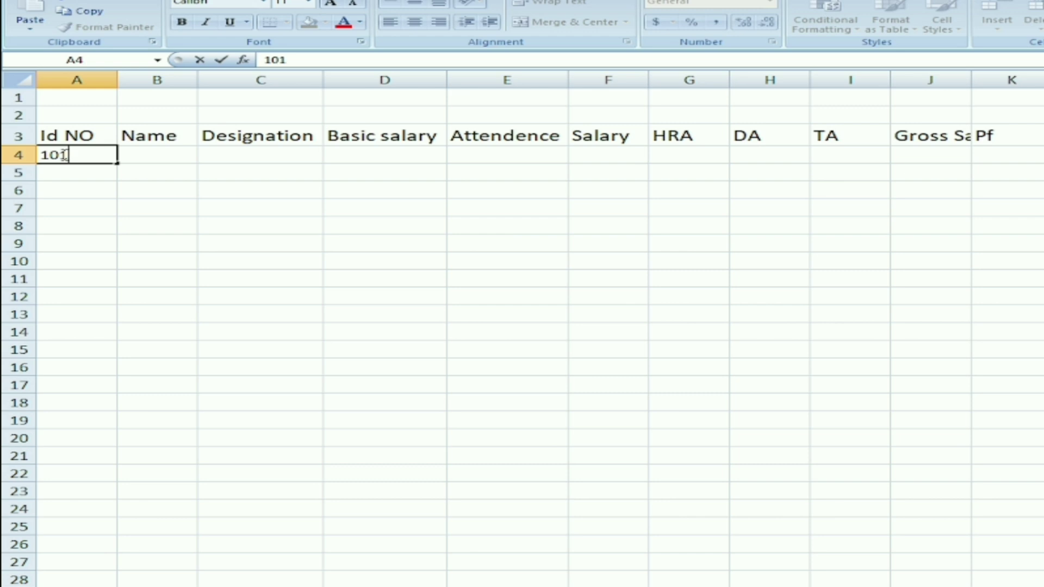
key(Return)
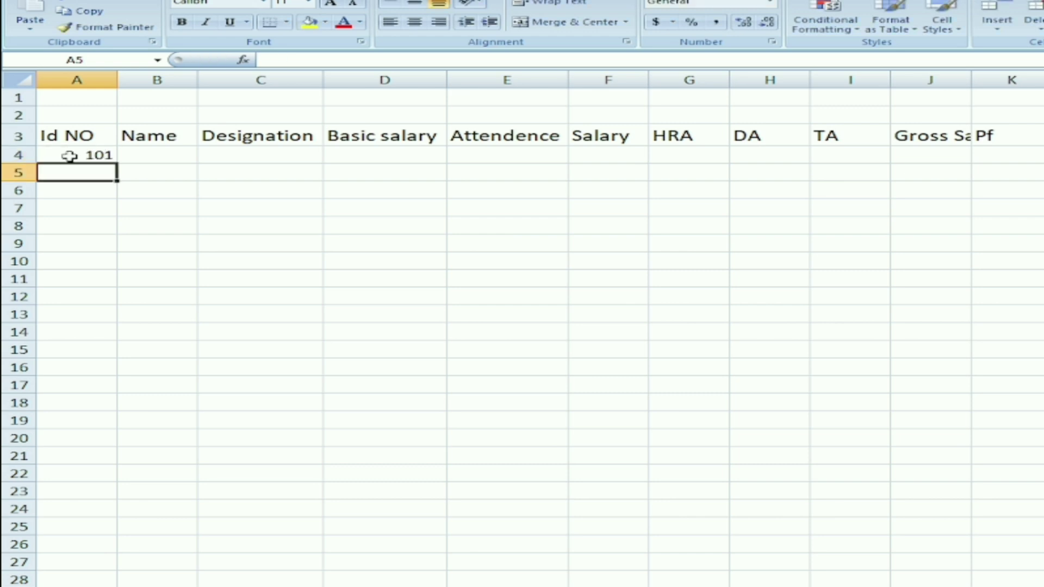
text(102)
drag(70, 157, 89, 335)
click(143, 155)
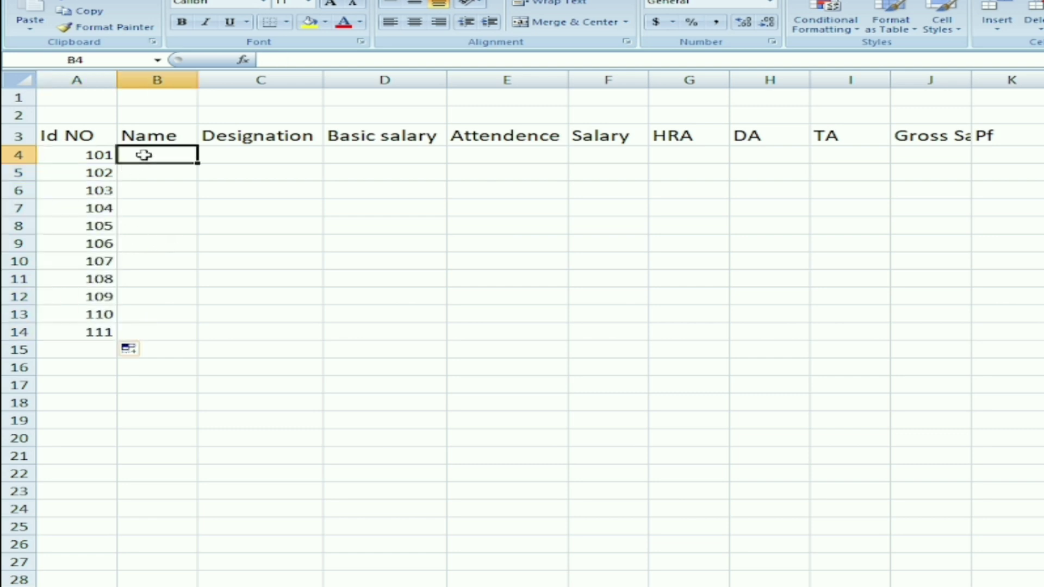
- Enter the employees' first names under Name in cells B4 to B14
double_click(152, 153)
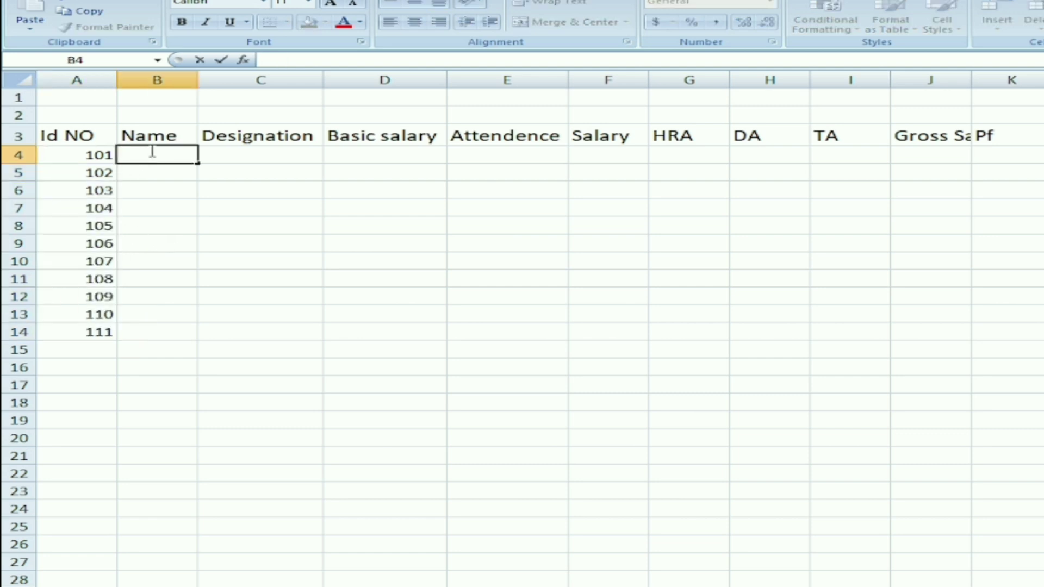
text(Roshan)
key(Return)
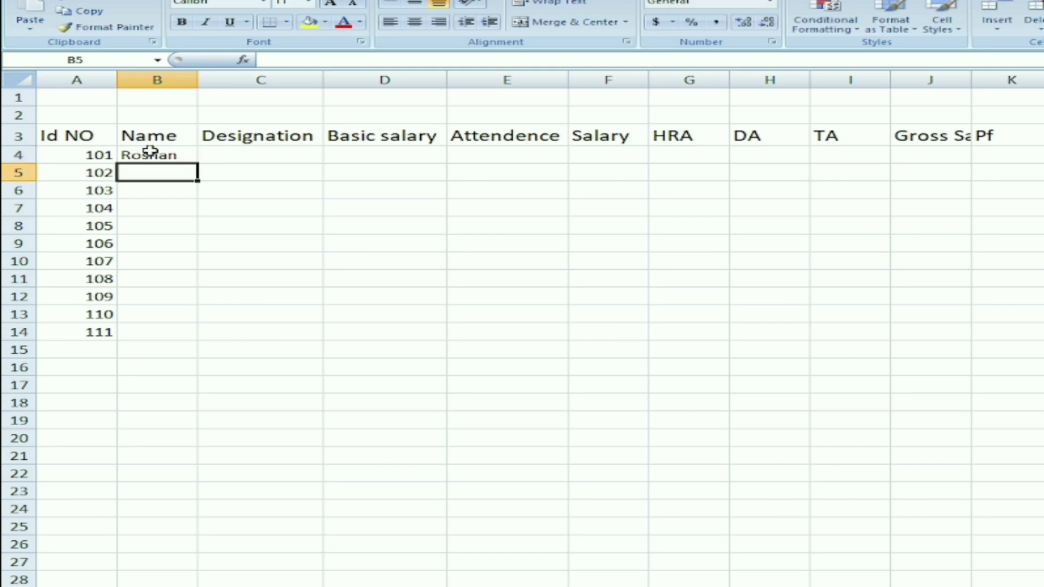
text(Manish)
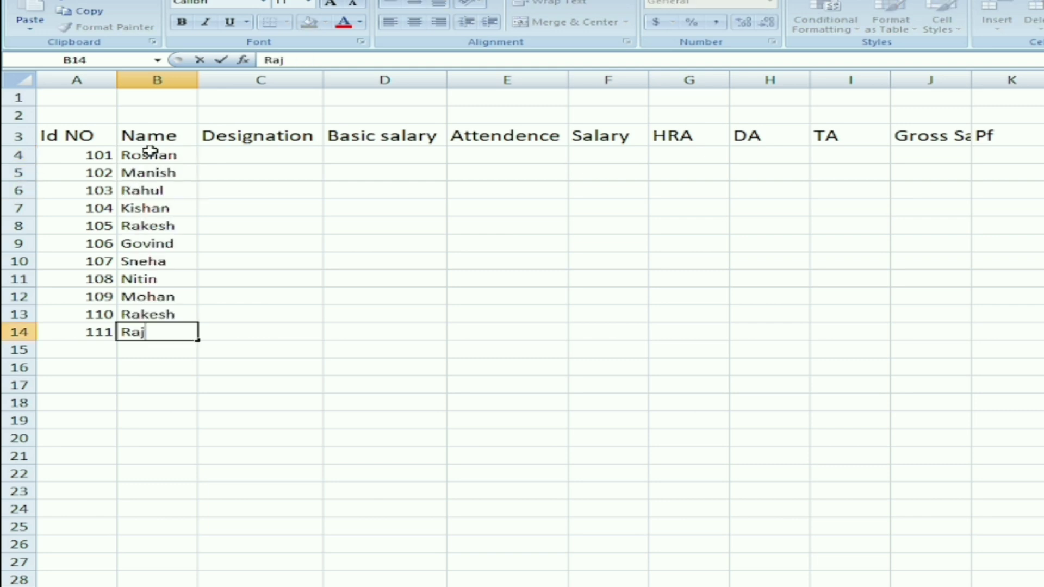
text(at)
key(Return)
- Enter the designations Manager, Asst Manager and CEO in cells C4 to C6
double_click(267, 157)
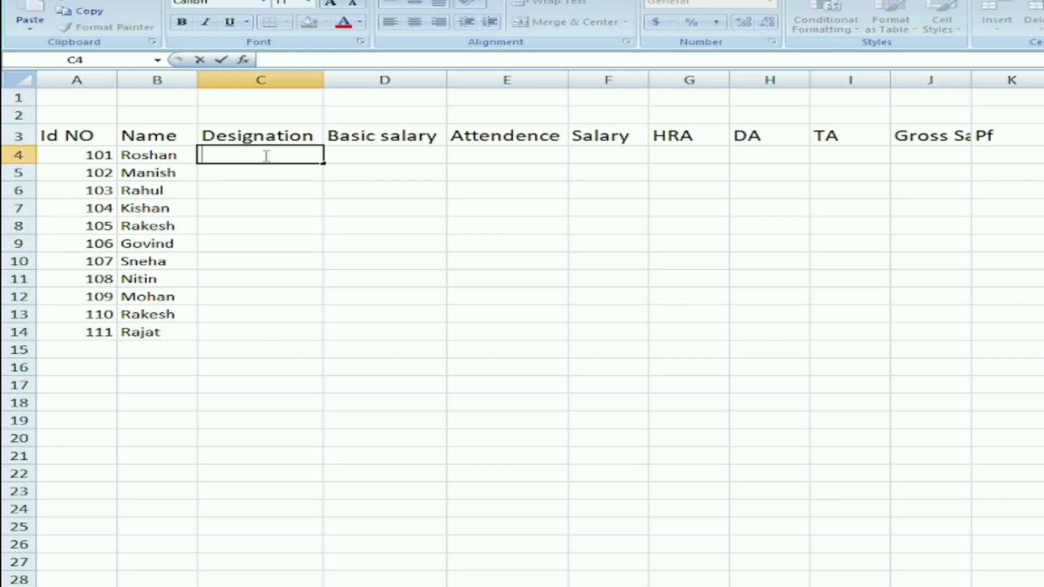
text(Manager)
key(Return)
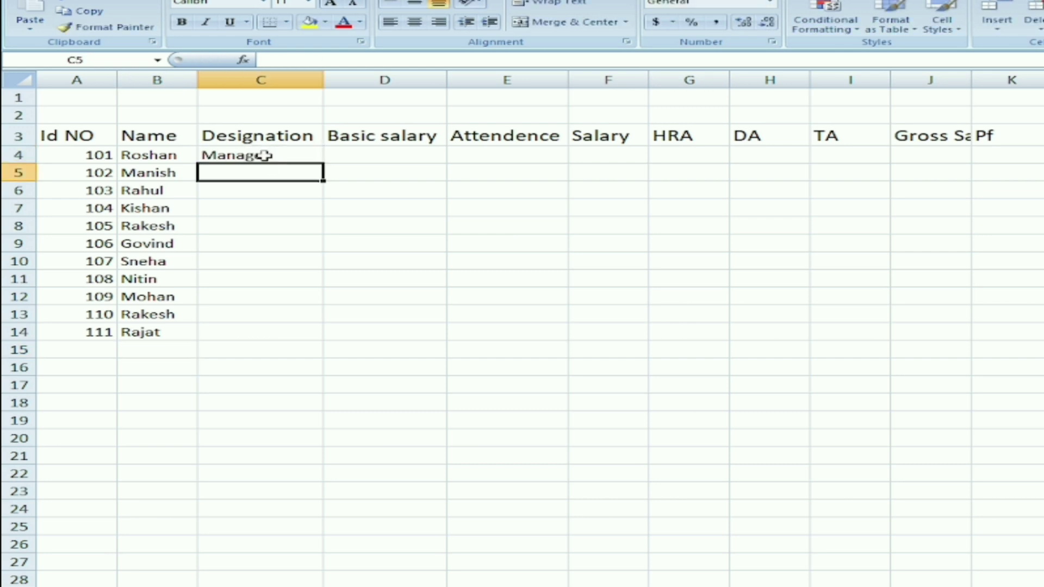
text(Ass)
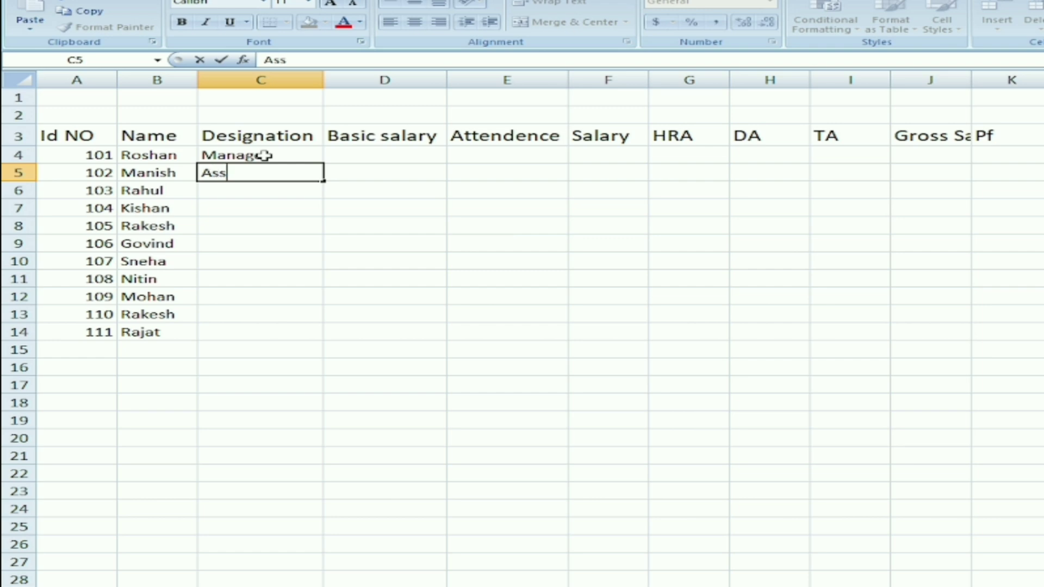
text(t Manager)
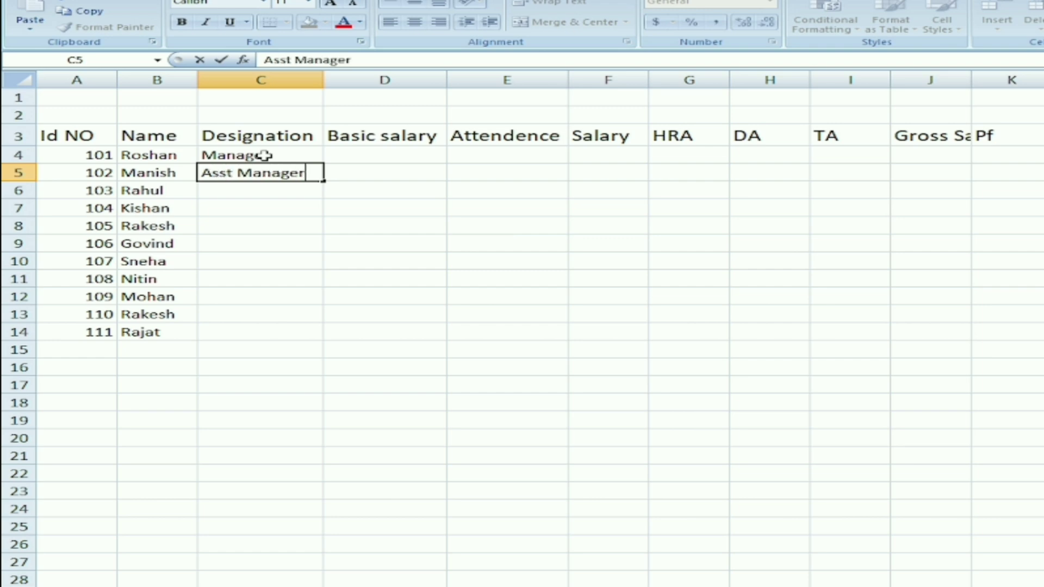
key(Return)
text(CEO)
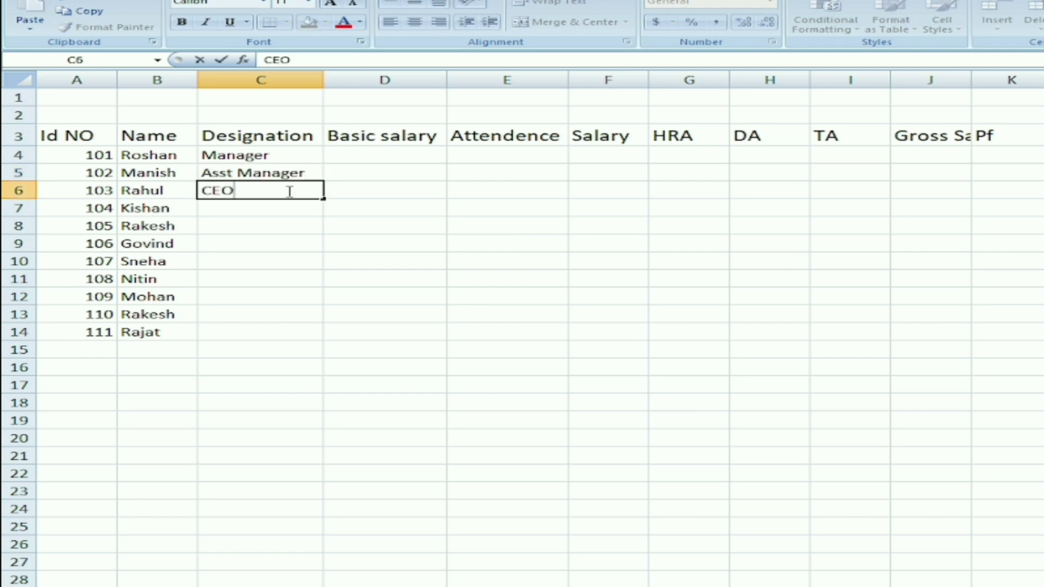
key(Return)
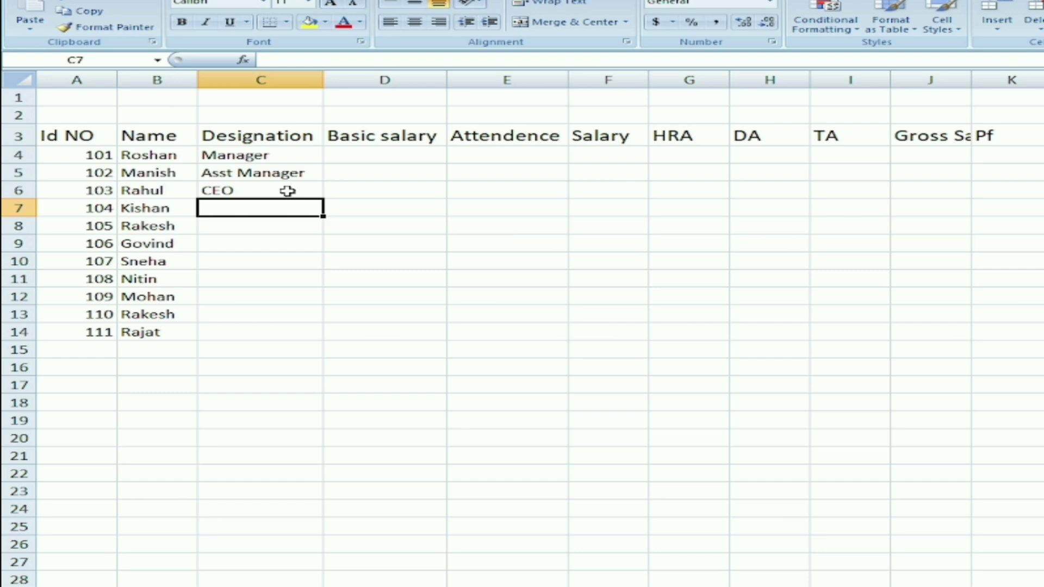
- Enter Staff in C7, Acountant in C8 and Staff in C9, and fill Staff down to C14
text(Staff)
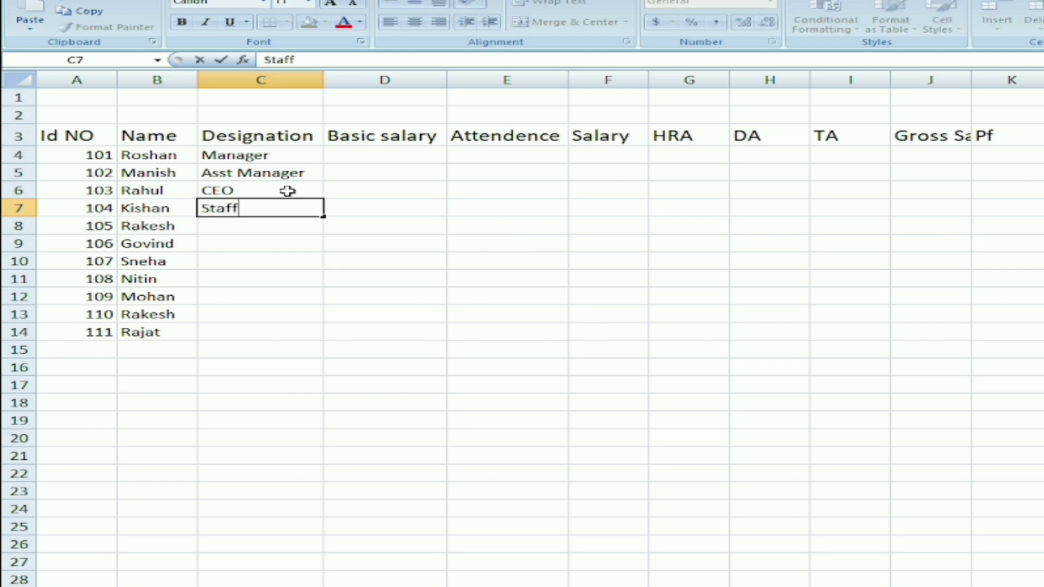
key(Return)
text(Acountant)
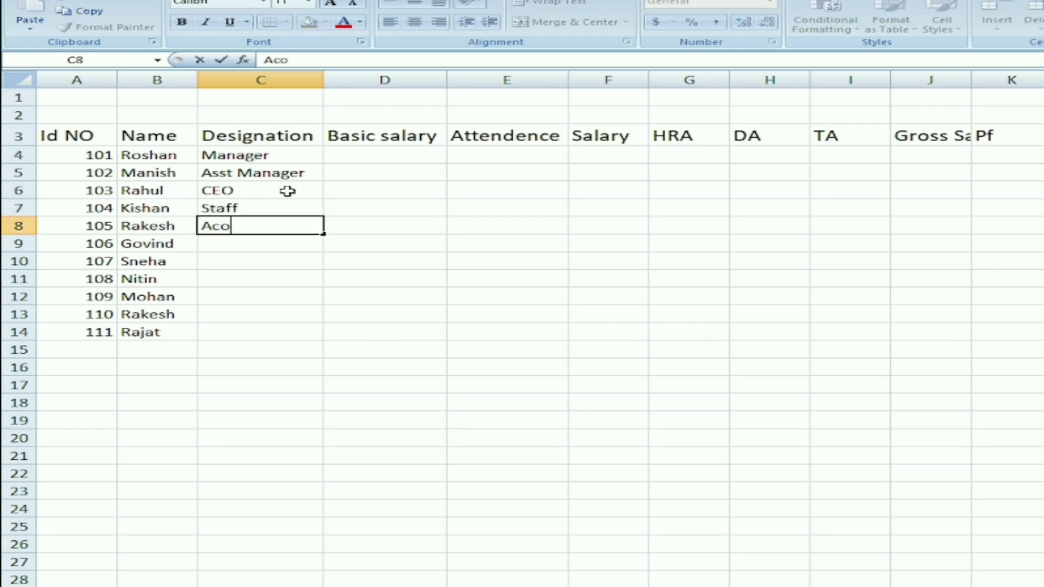
key(Return)
text(Staff)
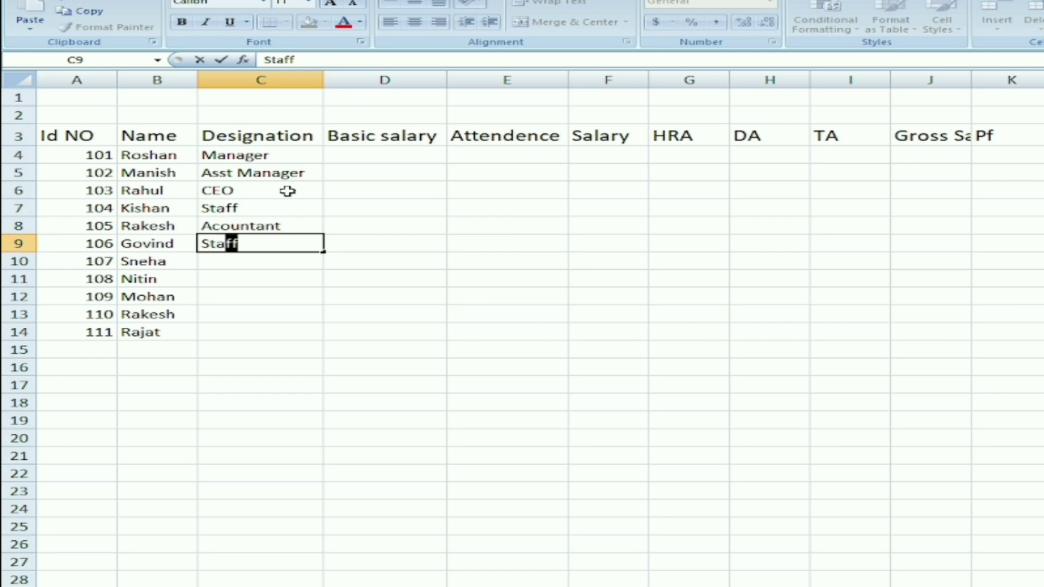
drag(323, 252, 322, 340)
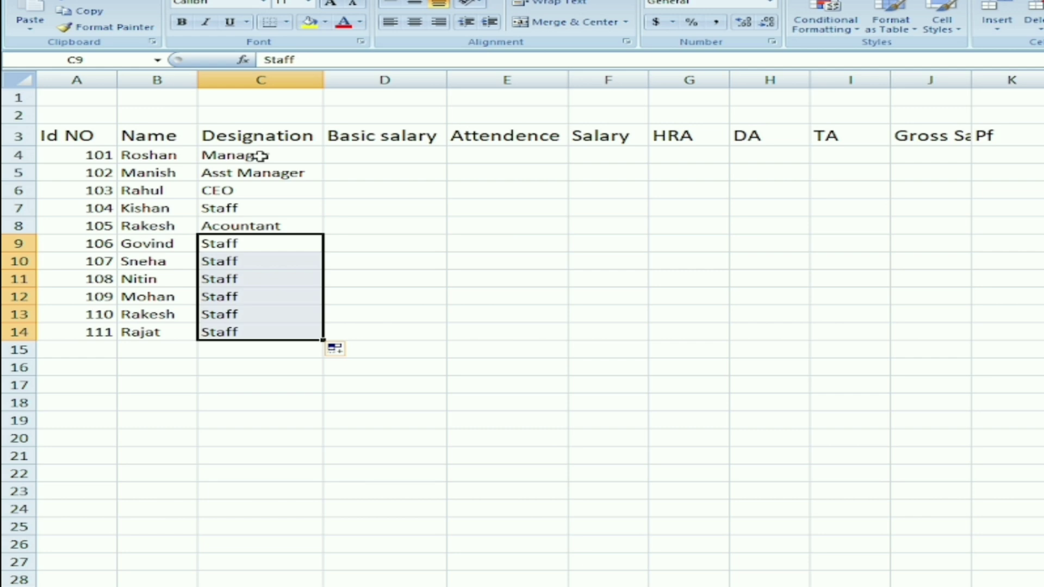
- Enter the basic salaries 40000, 35000 and 50000 in cells D4 to D6
double_click(397, 158)
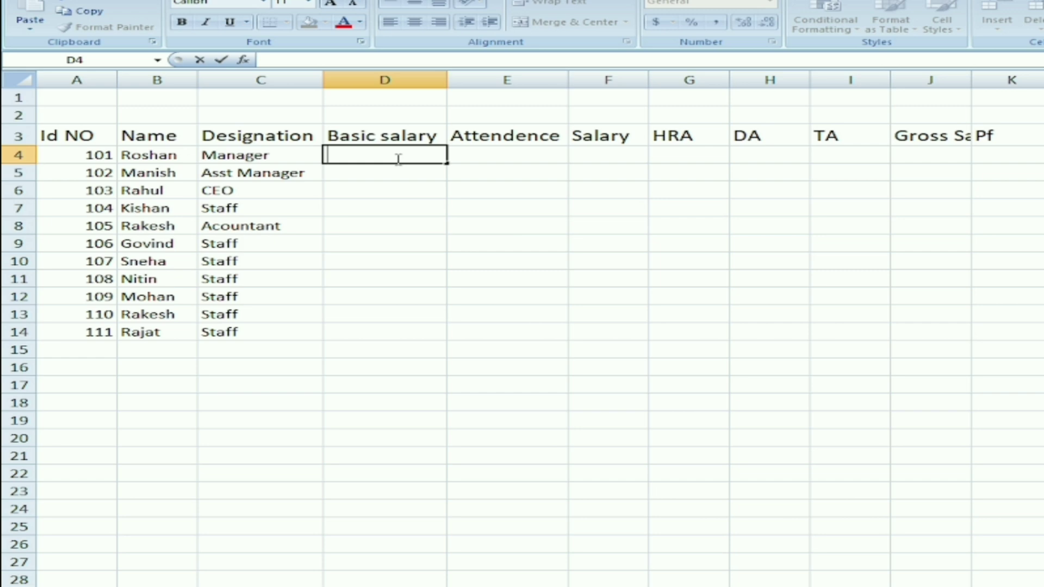
text(40000)
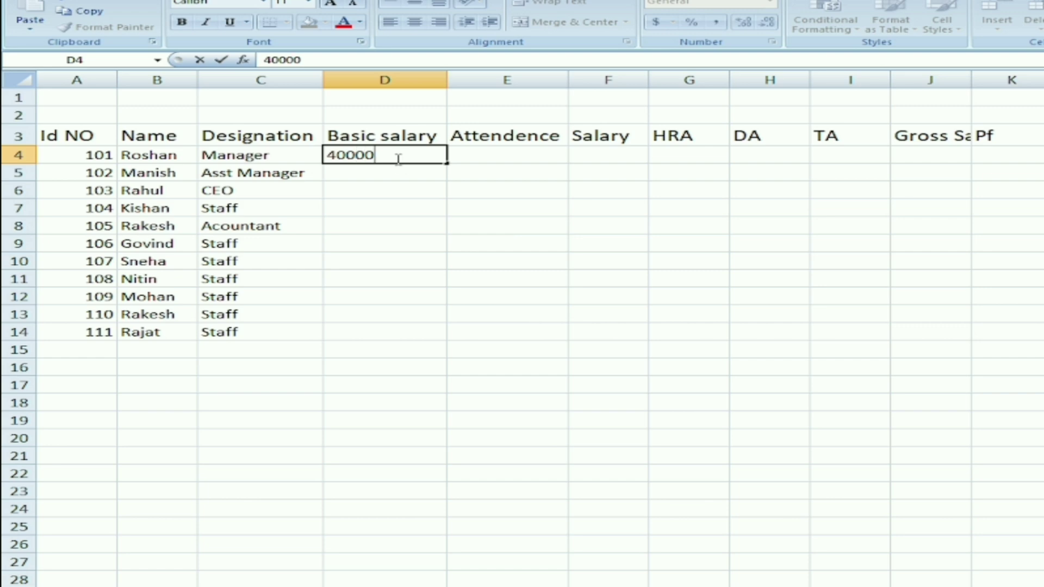
key(Return)
text(35000)
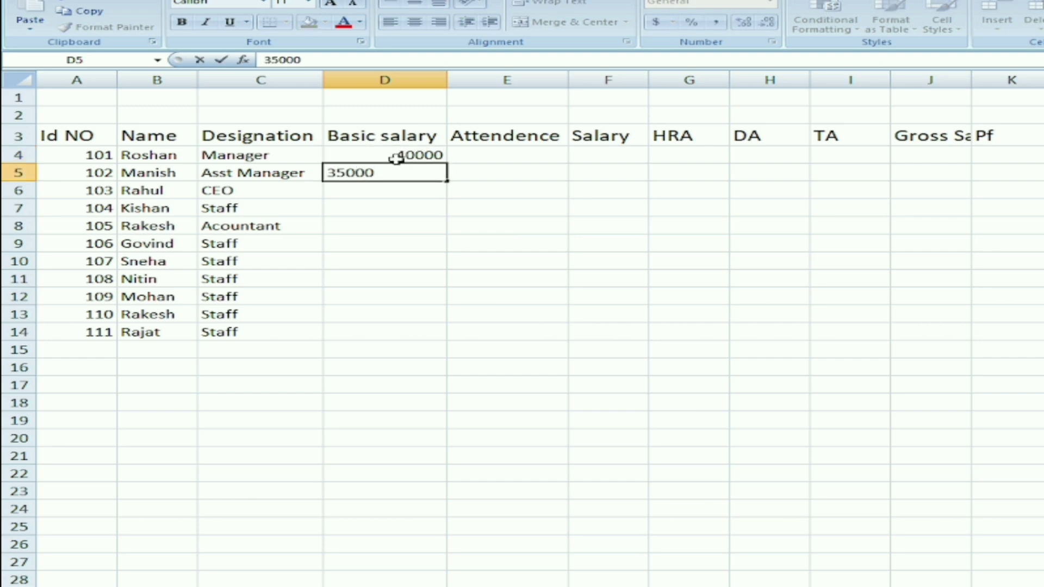
key(Return)
text(50000)
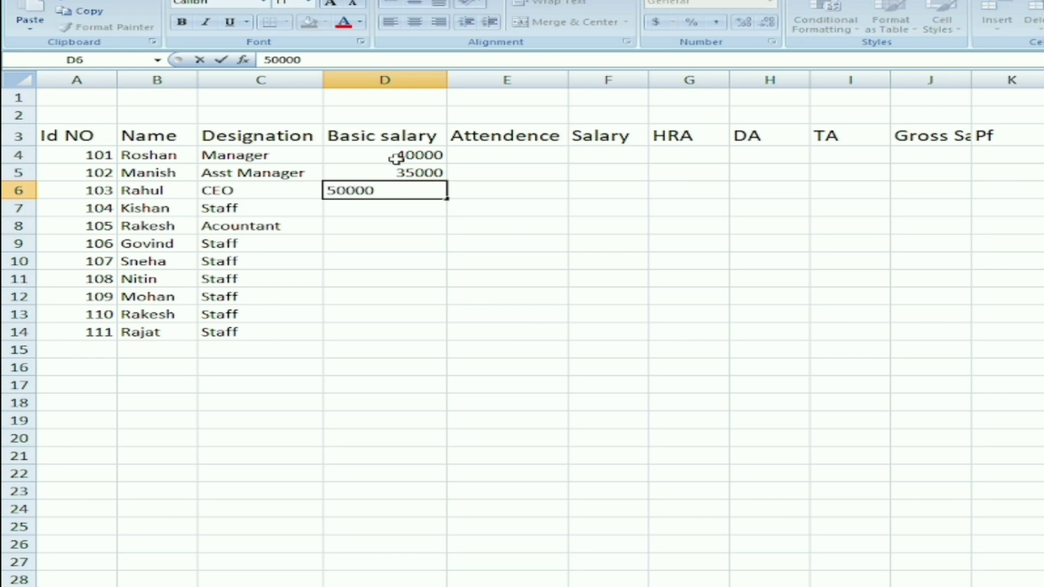
key(Return)
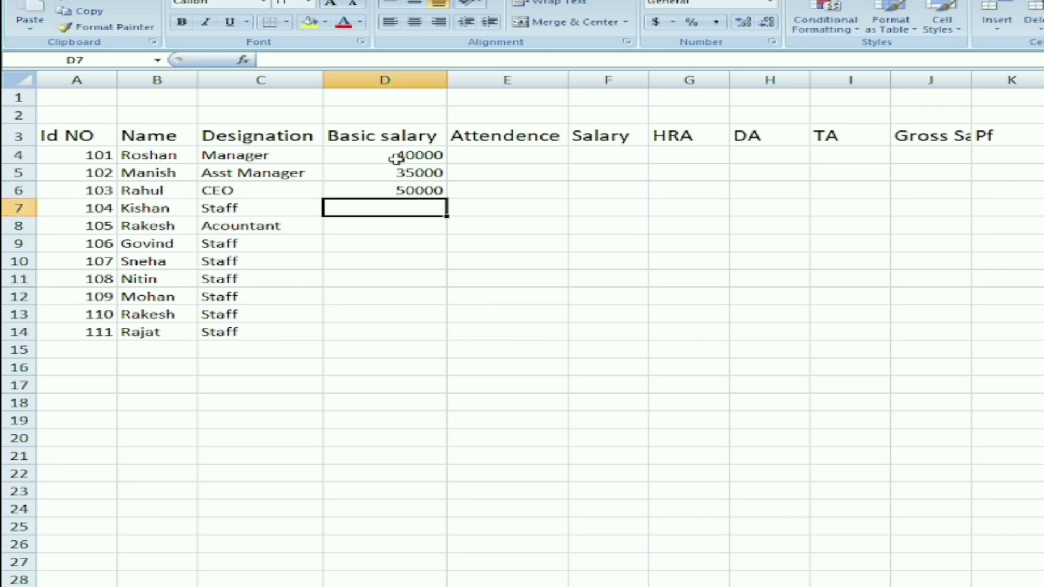
- Enter basic salaries 20000, 35000 and 20000 in D7 to D9 and copy D9 down to D14
text(20000)
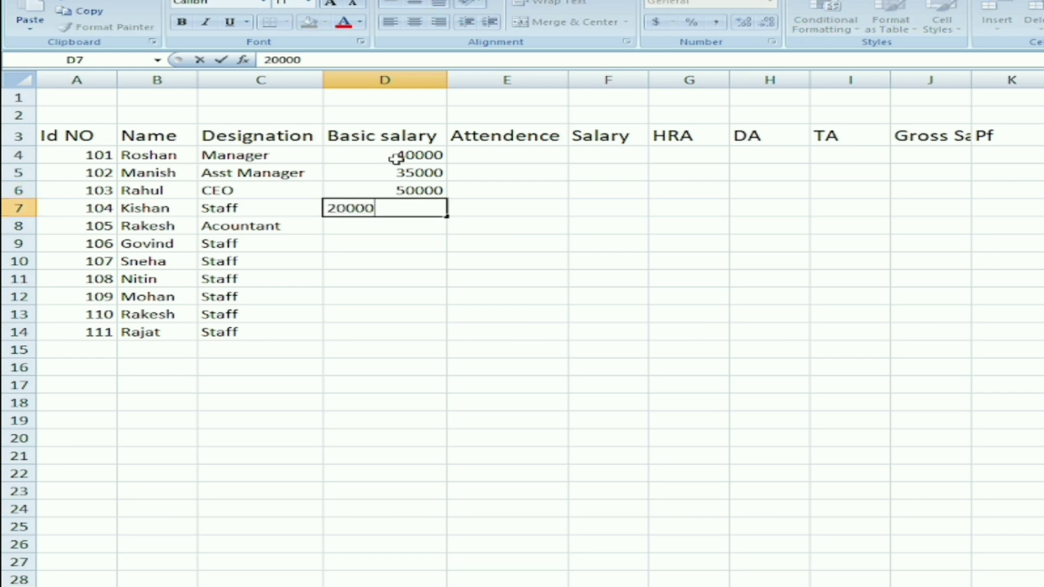
key(Return)
text(35000)
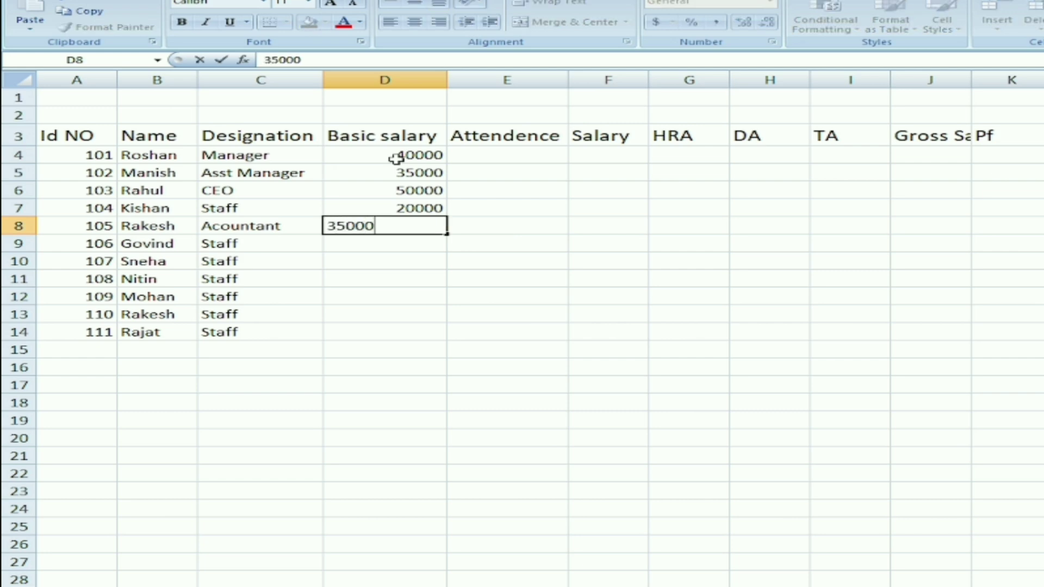
key(Return)
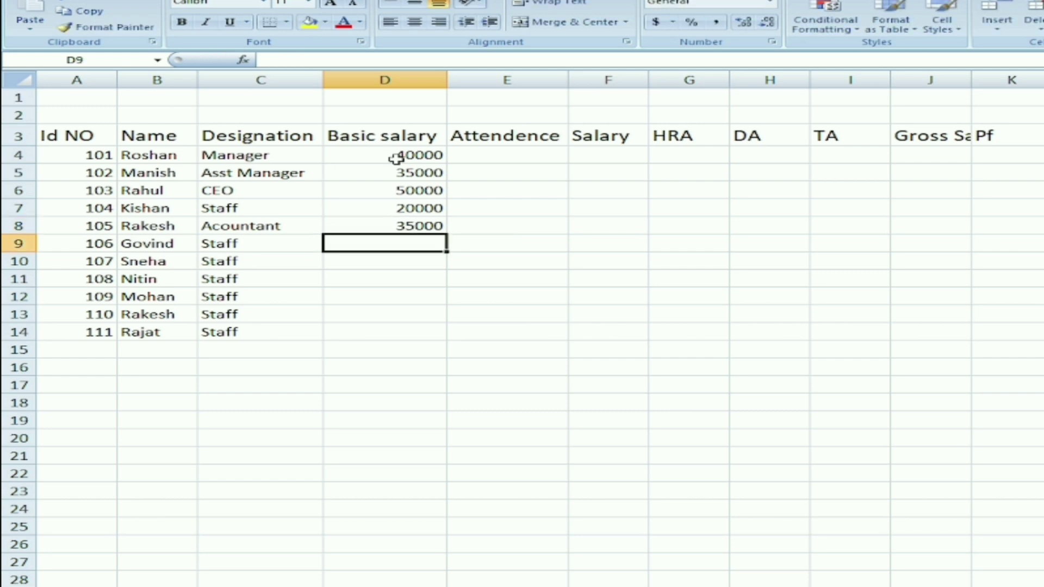
text(20000)
key(Return)
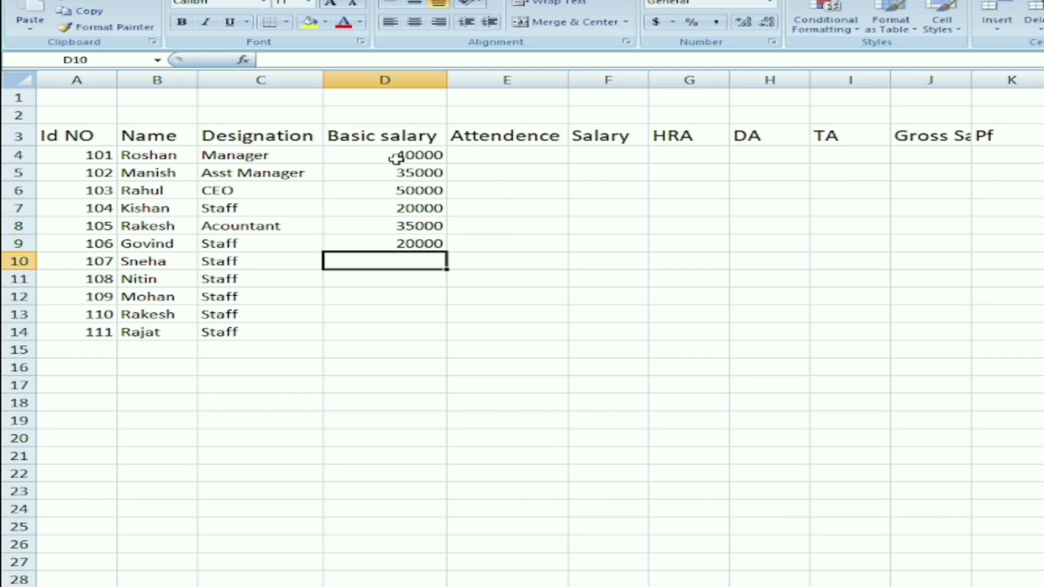
click(423, 243)
drag(446, 253, 442, 335)
- Enter the attendance days 28, 30, 25, 26 and 28 in cells E4 to E8
click(536, 155)
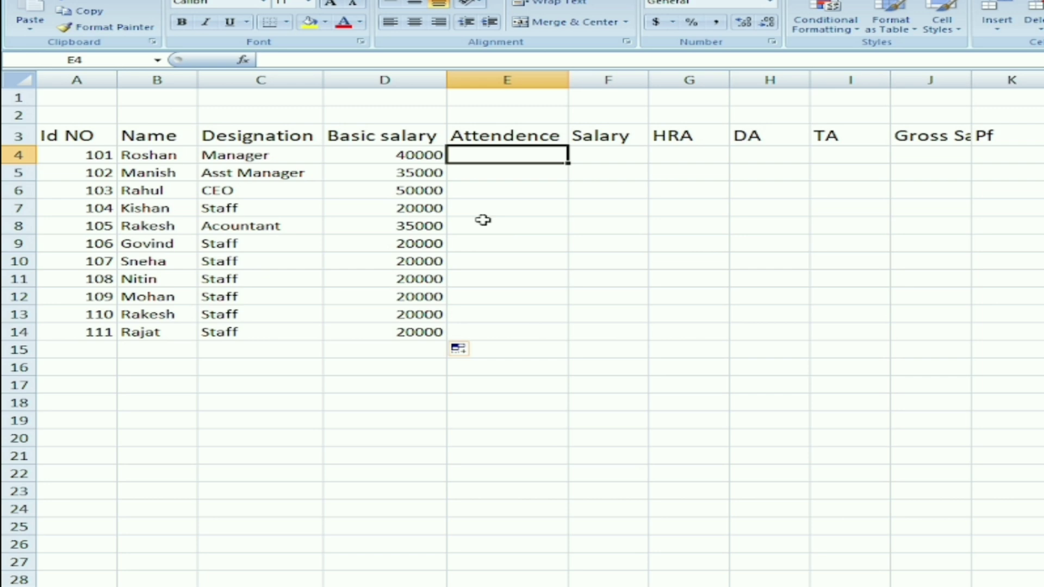
text(28)
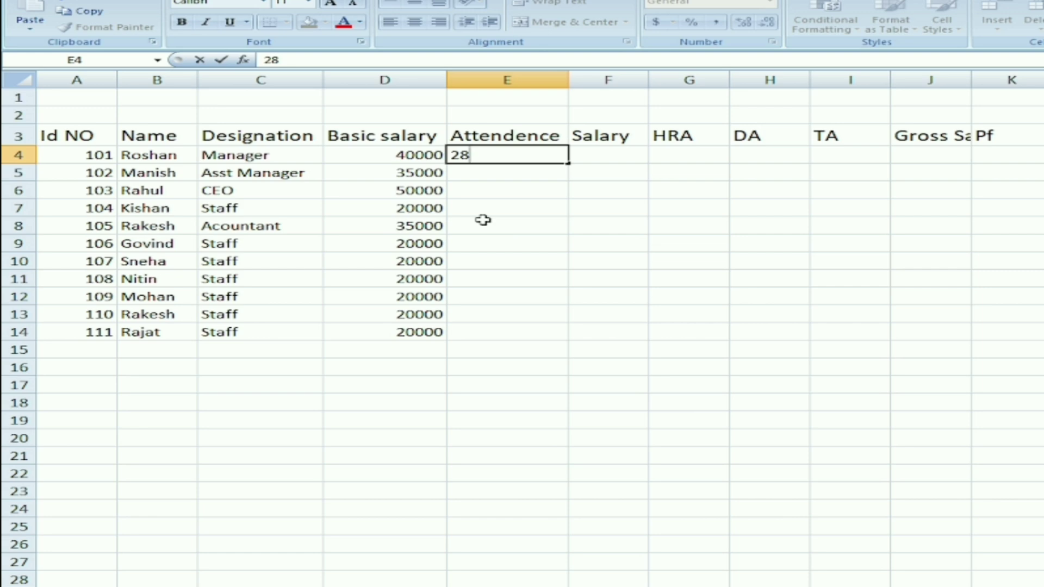
key(Return)
text(30)
key(Return)
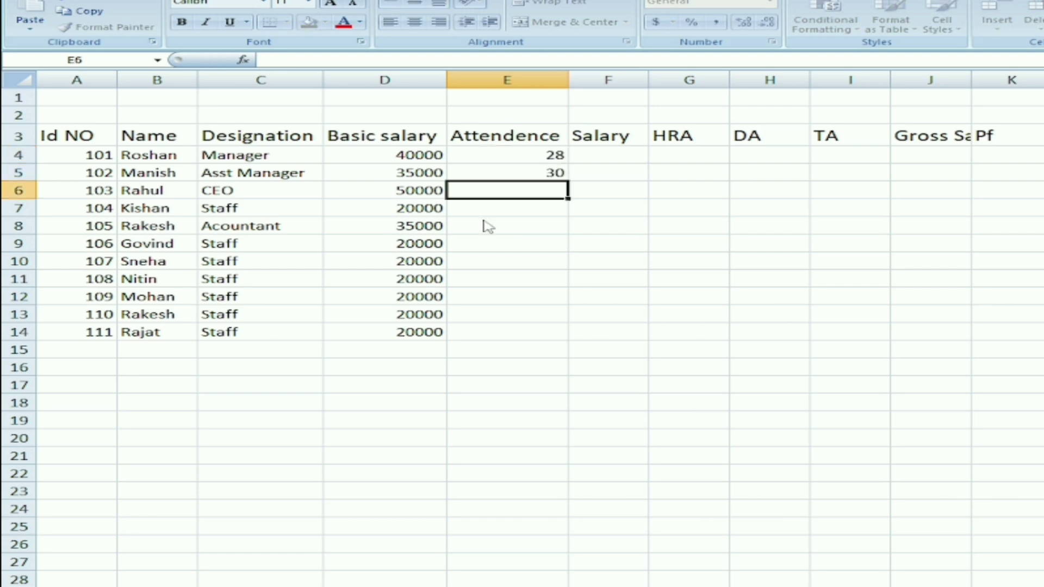
text(25)
key(Return)
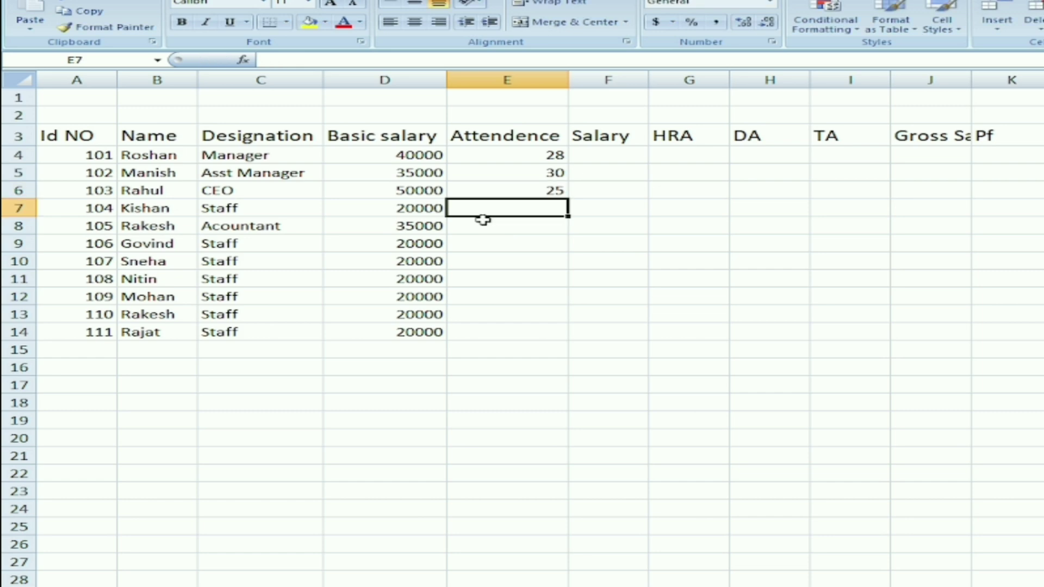
text(26)
key(Return)
text(28)
key(Return)
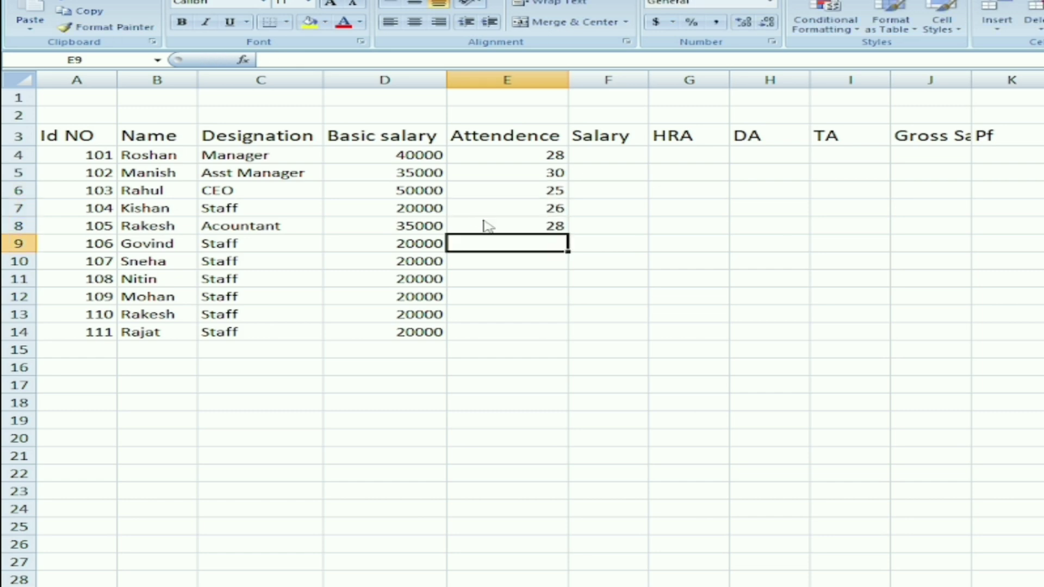
- Enter the attendance days 20, 22, 25, 23, 30 and 25 in cells E9 to E14
text(20)
key(Return)
text(22)
key(Return)
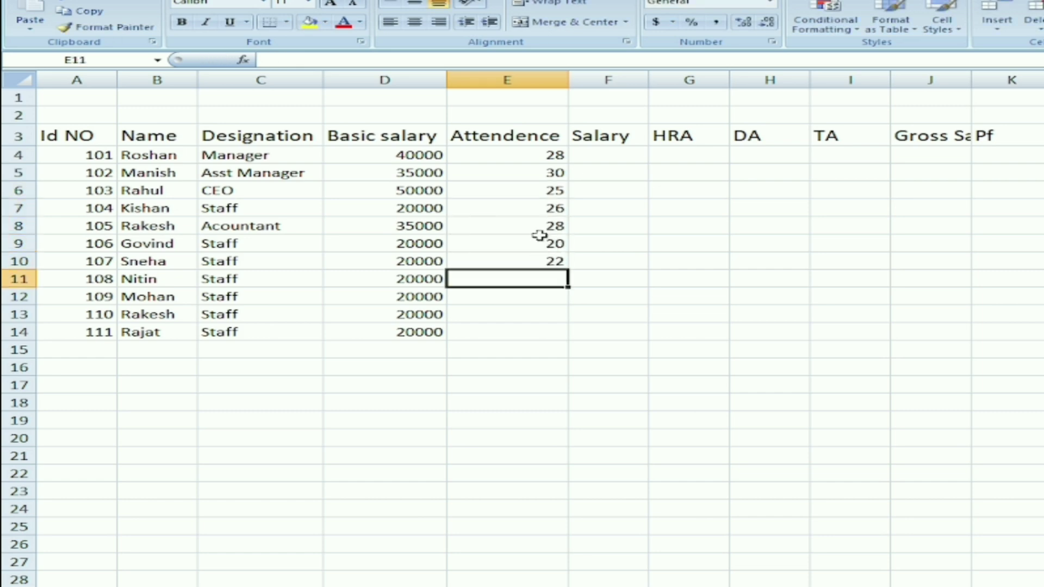
text(25)
key(Return)
text(23)
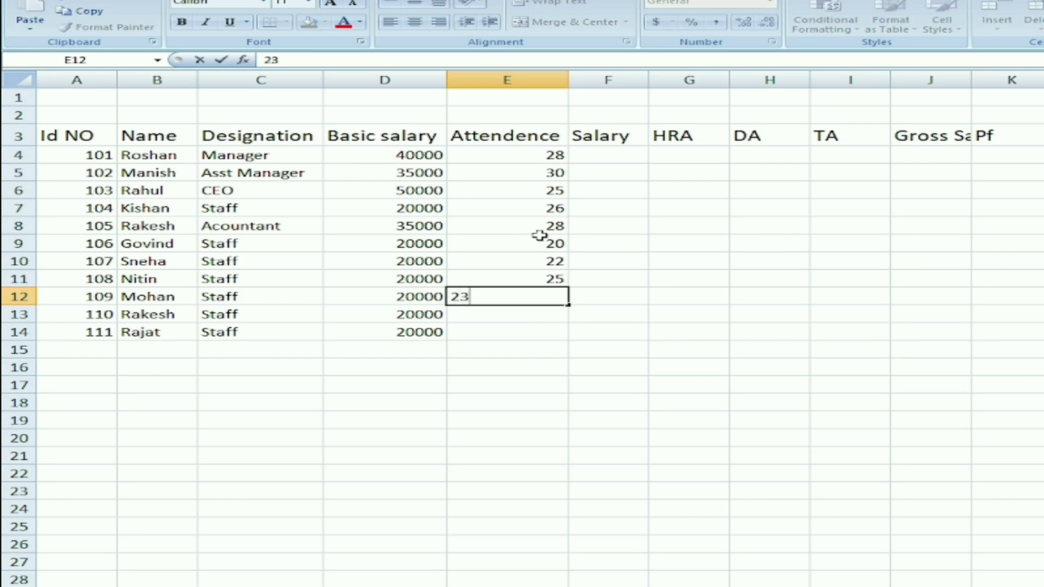
key(Return)
text(30)
key(Return)
text(25)
key(Return)
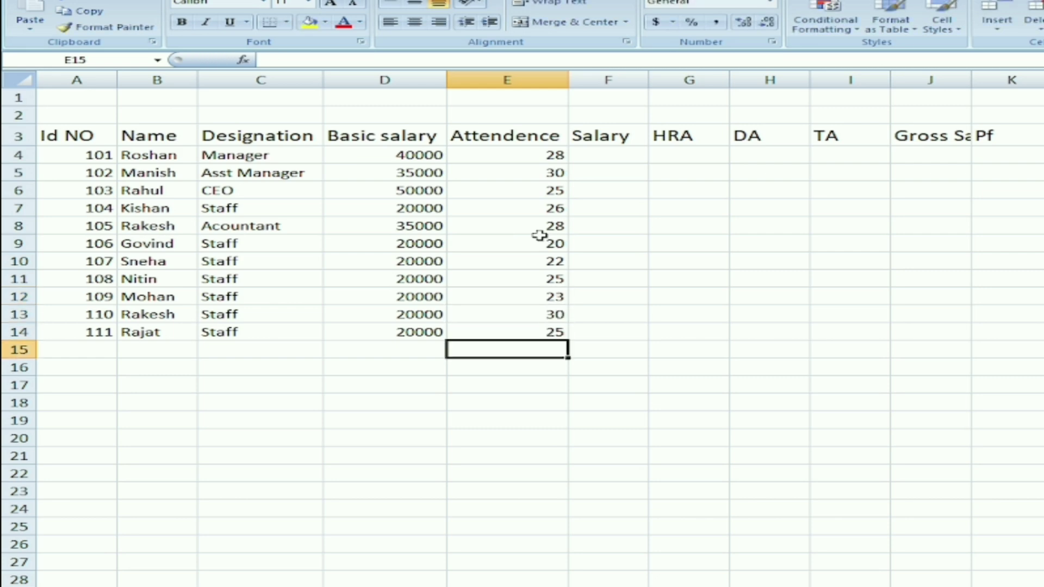
- Enter the attendance-based salary formula =D4/30*E4 in cell F4
click(606, 151)
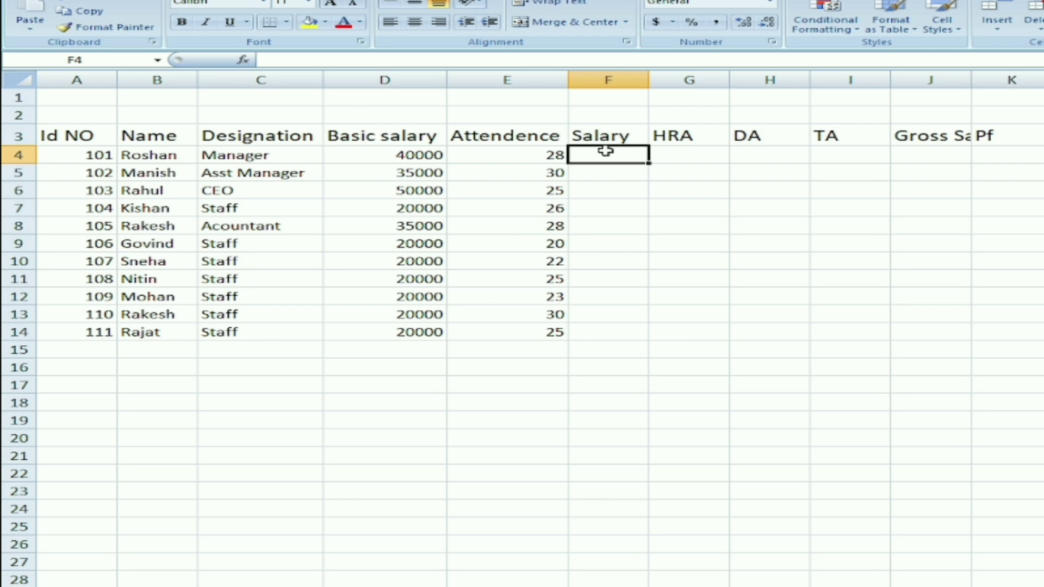
text(=)
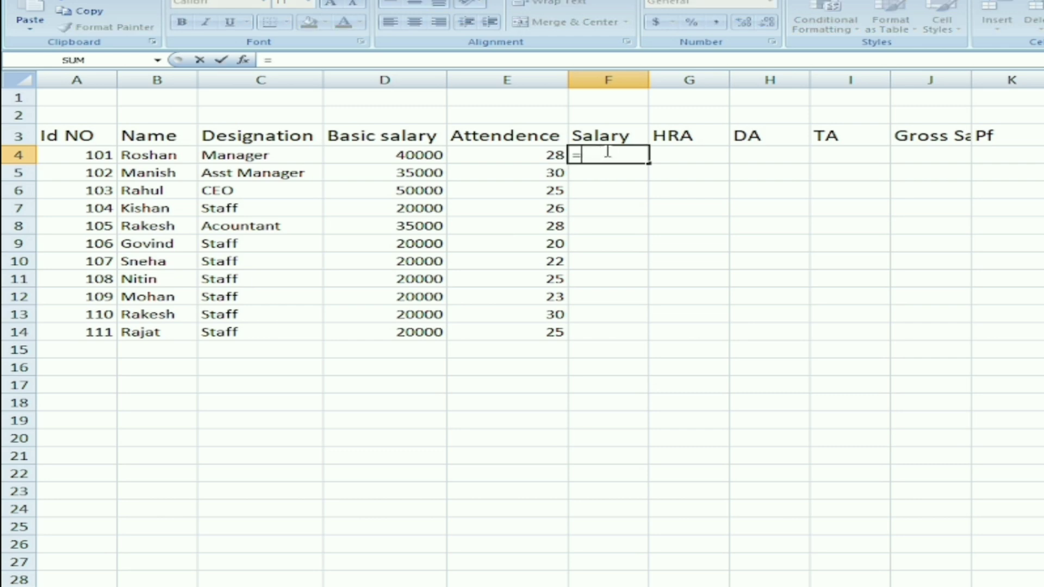
click(416, 156)
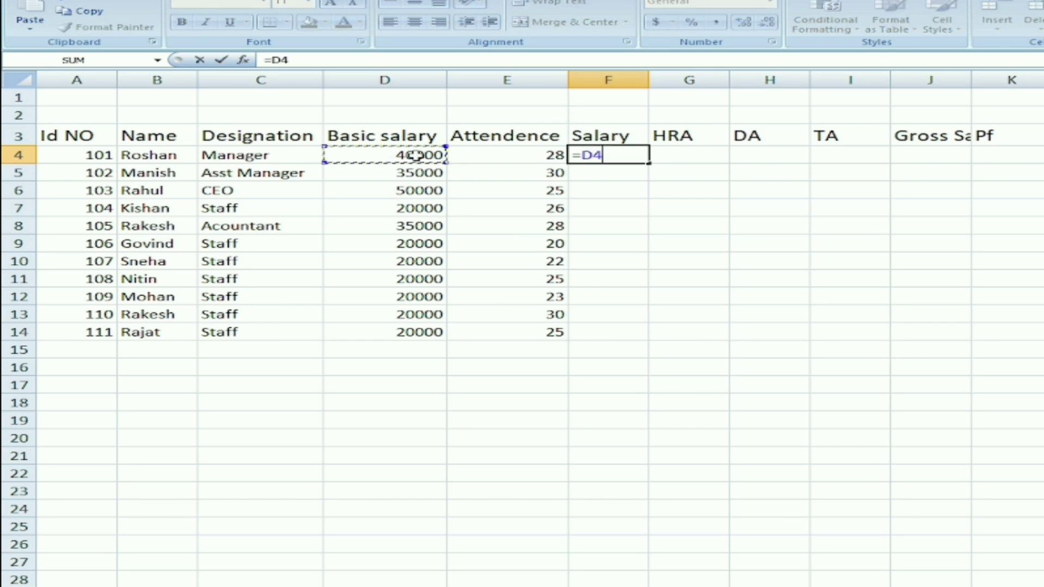
text(/30)
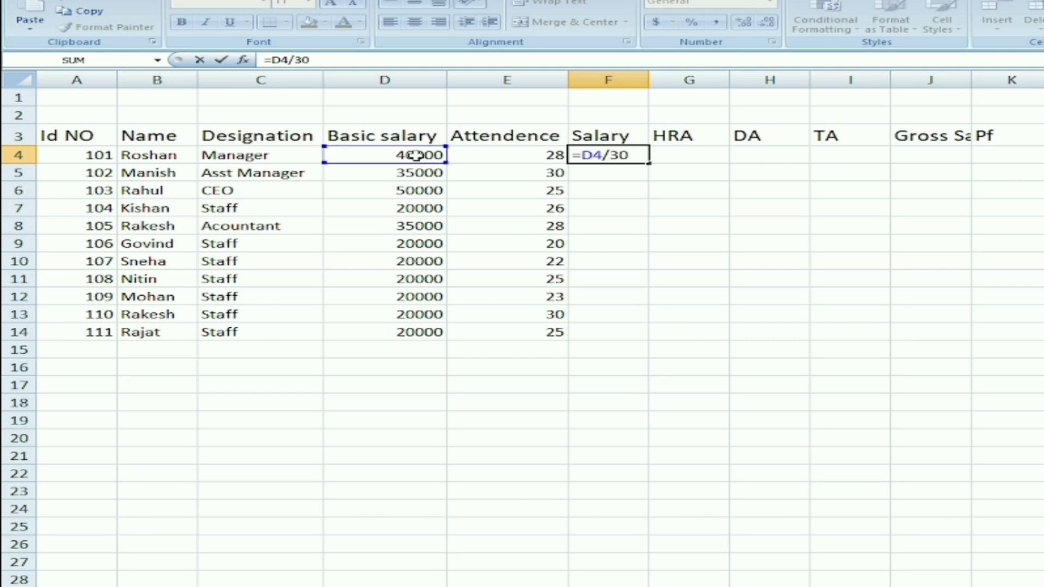
text(*)
click(505, 152)
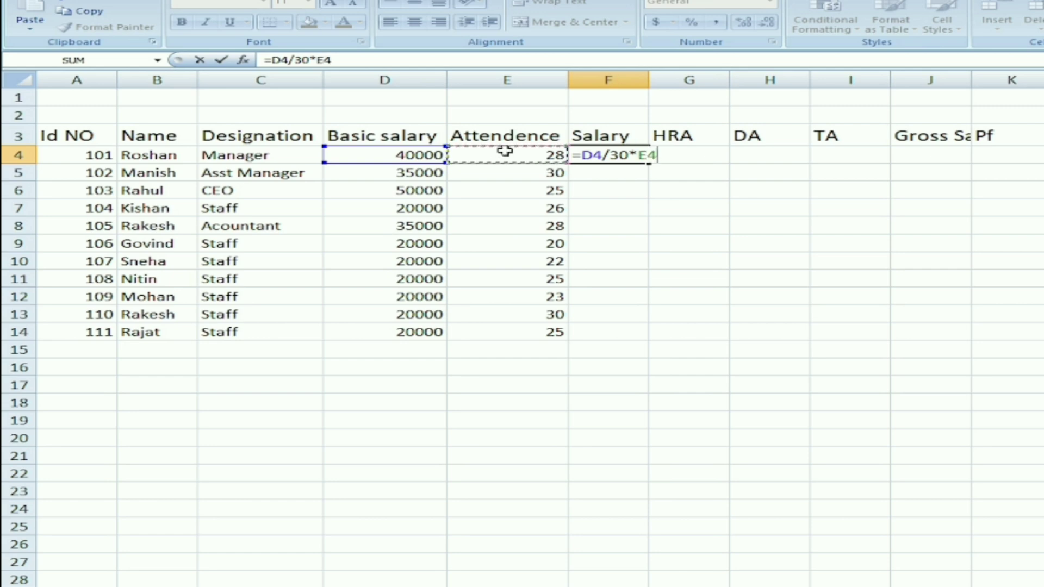
key(Return)
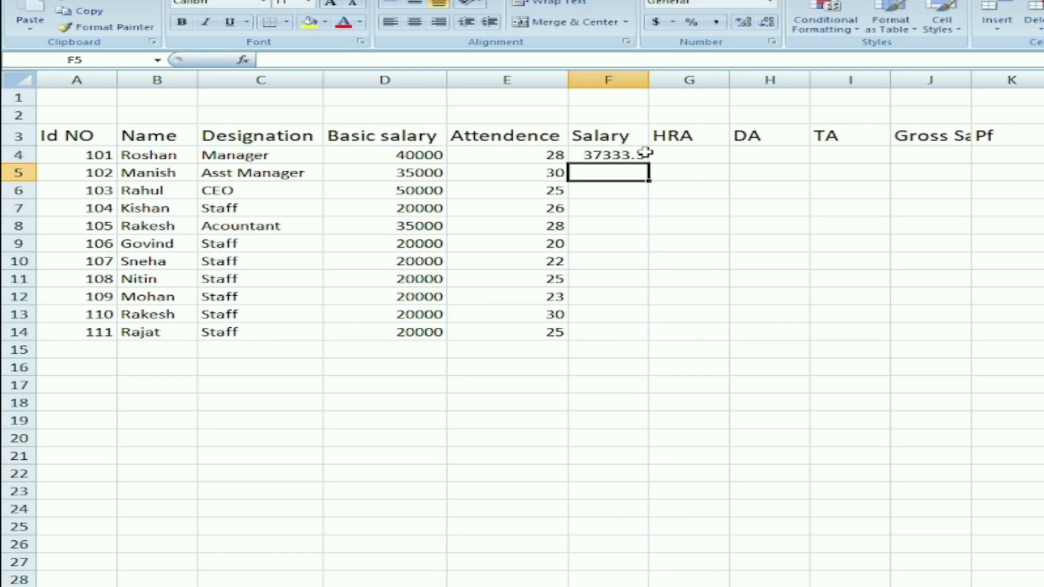
- Copy the salary formula from F4 down to F14 and reduce the results to whole numbers without decimals
click(642, 154)
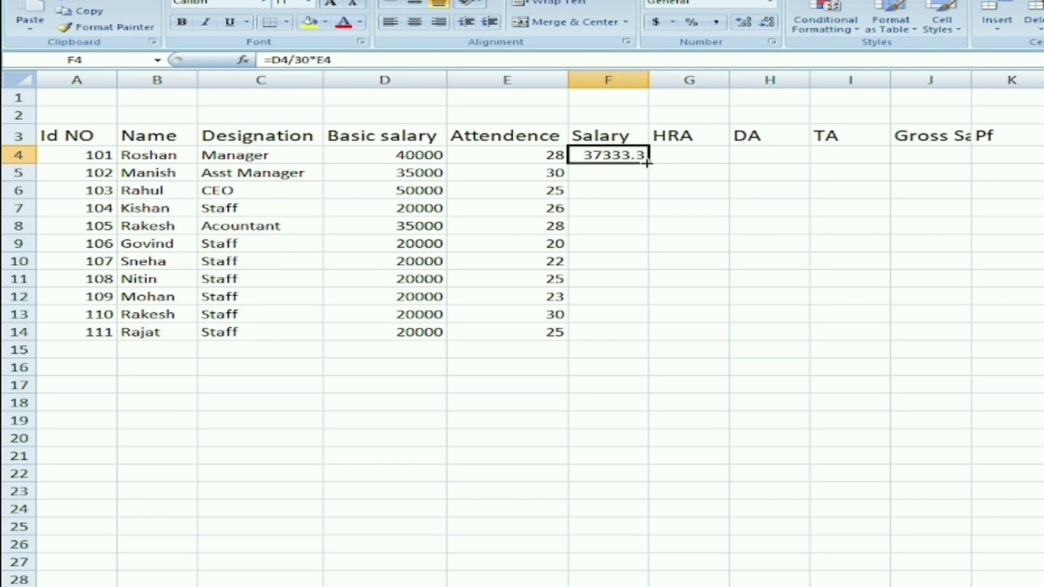
double_click(649, 163)
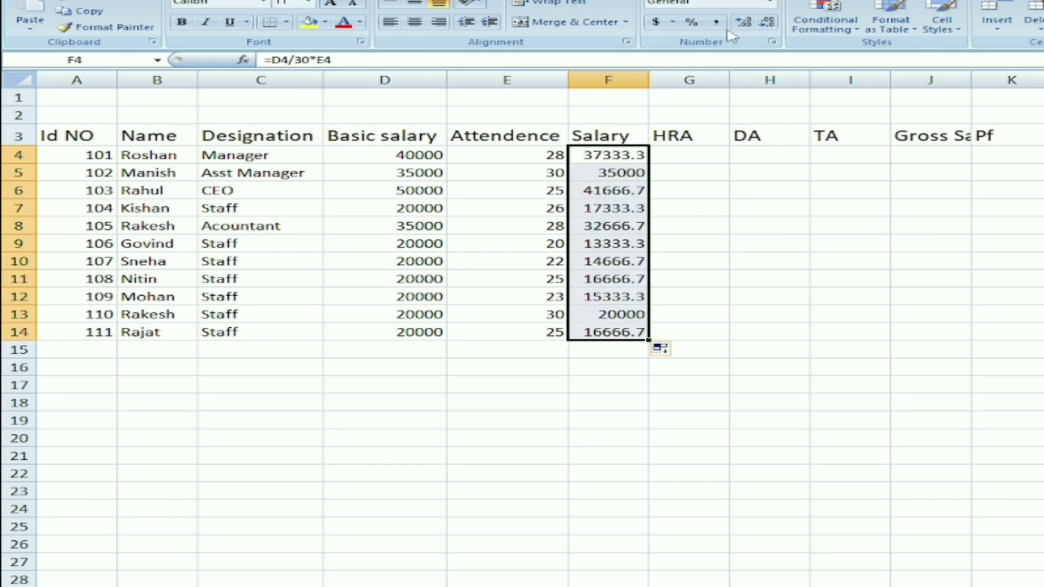
click(772, 27)
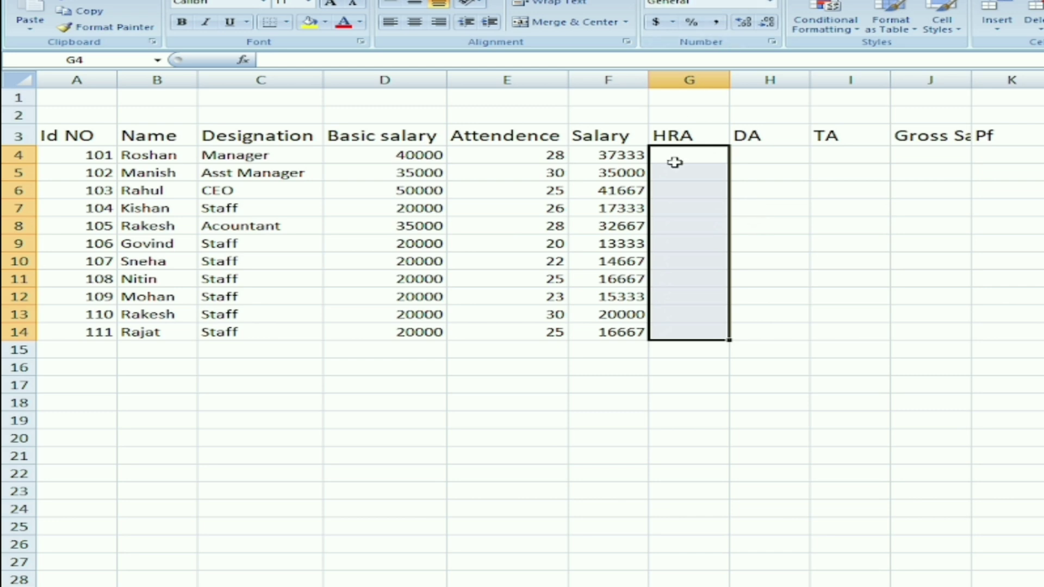
- Select the first HRA cell, G4, and look up the H.R.A percentage in the Word allowance table
click(641, 158)
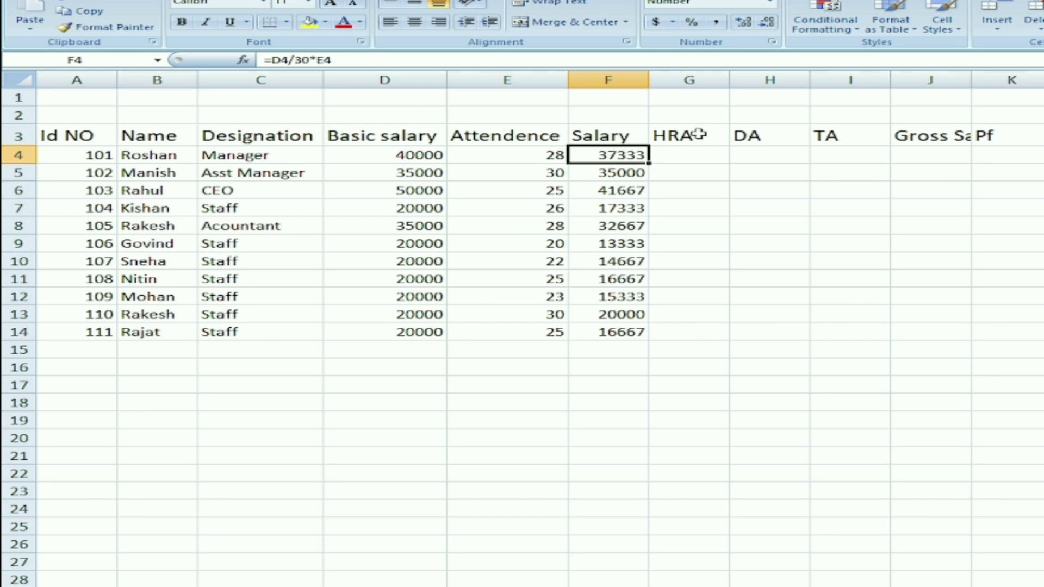
key(Right)
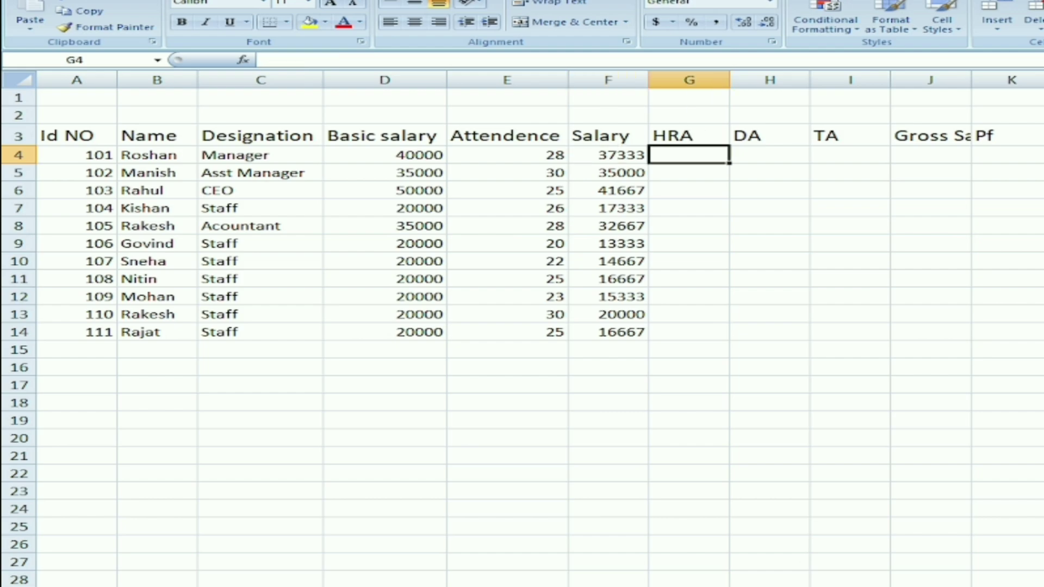
click(741, 585)
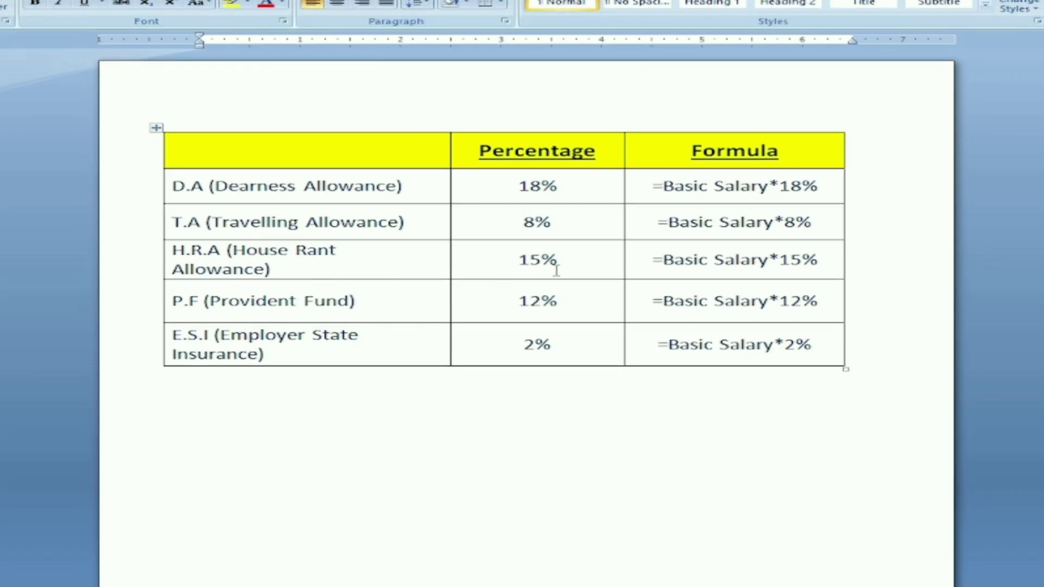
click(729, 585)
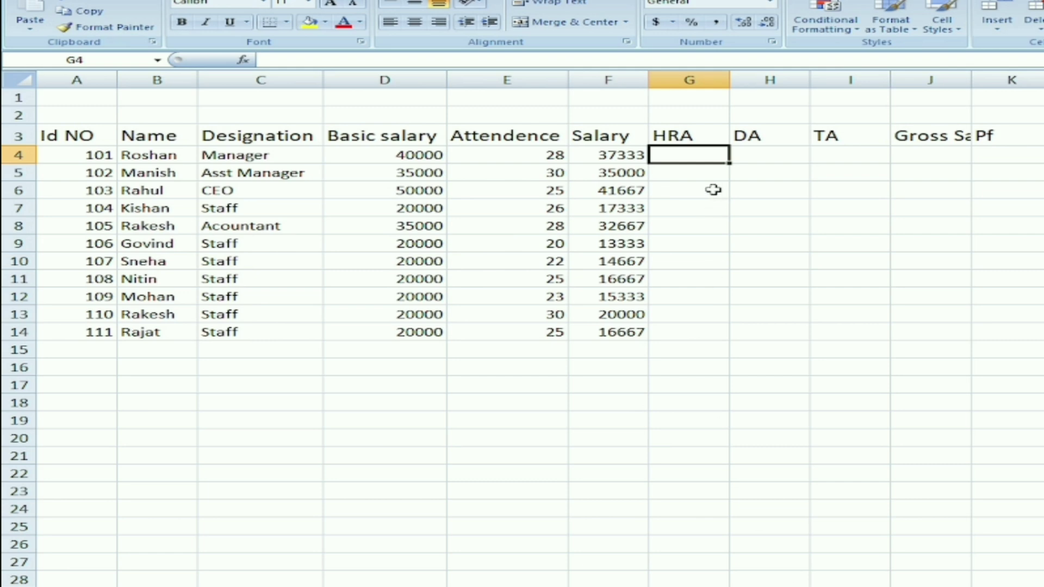
- Enter the HRA formula =D4*15/100 in G4 and copy it down to G14
text(=)
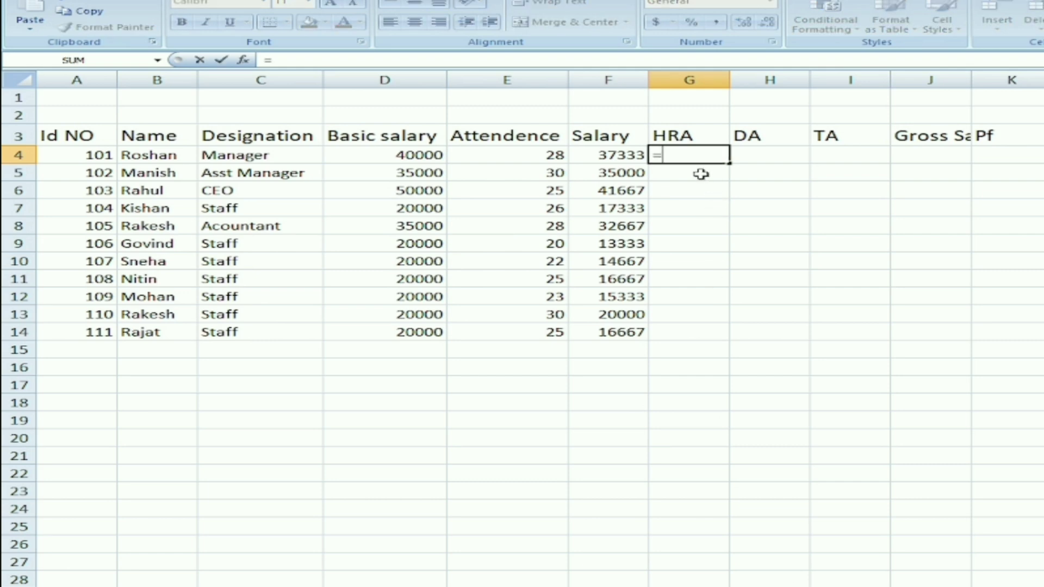
click(420, 154)
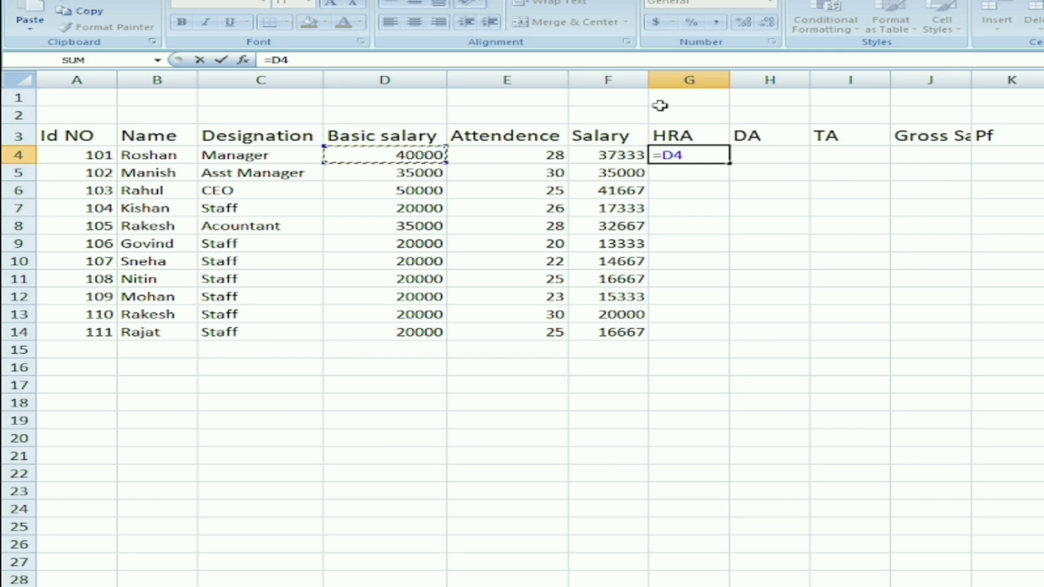
text(*15/)
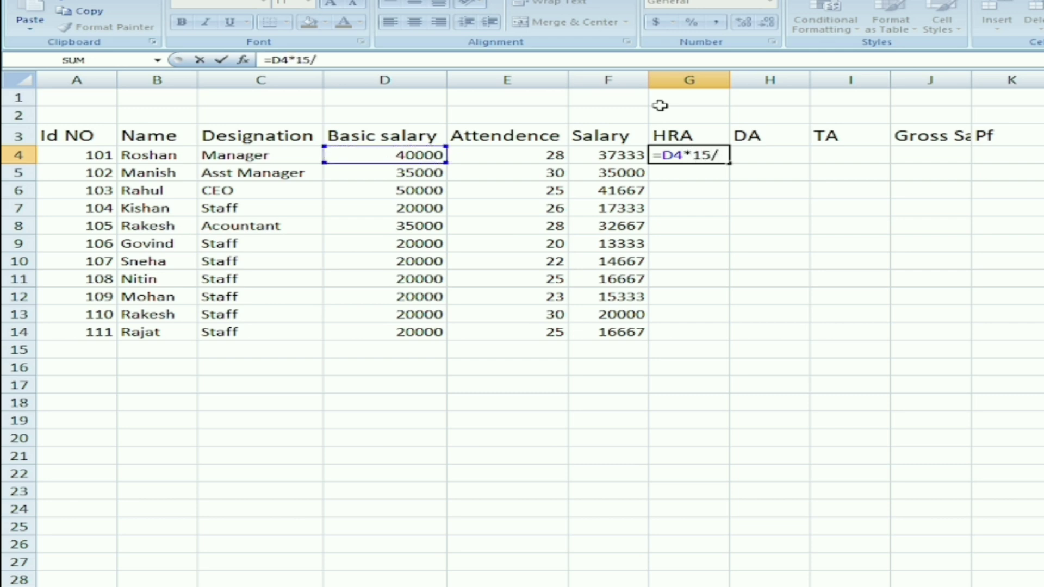
text(100)
key(Return)
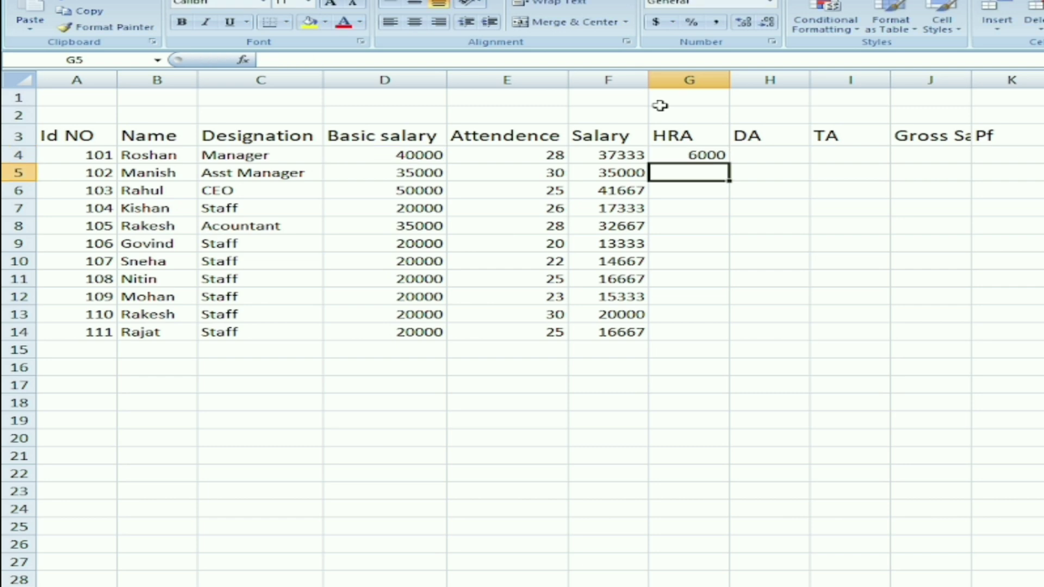
click(710, 156)
drag(732, 164, 734, 341)
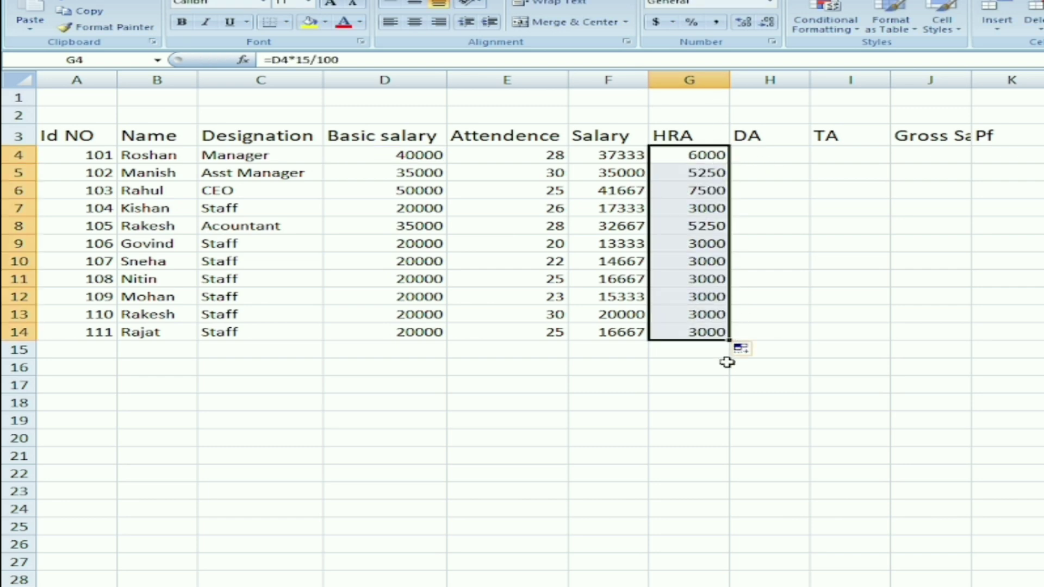
- Select the first DA cell, H4, and look up the D.A percentage in the Word allowance table
click(751, 149)
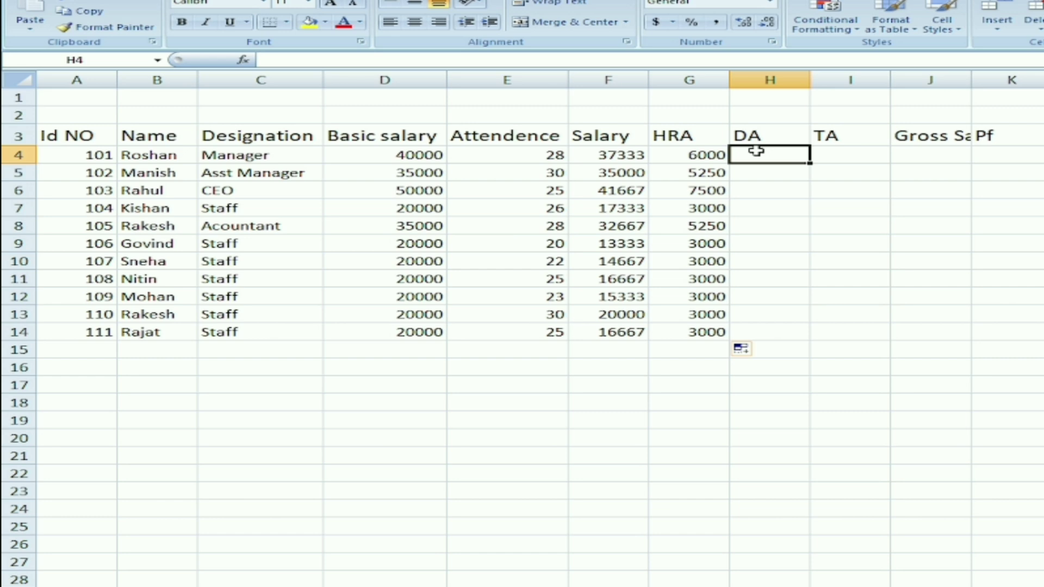
click(693, 586)
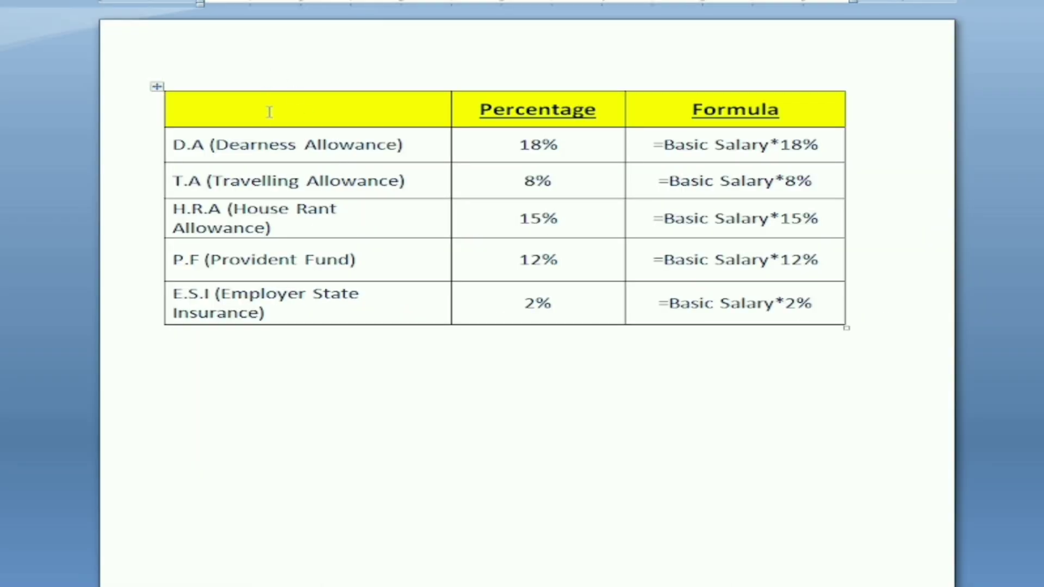
click(646, 580)
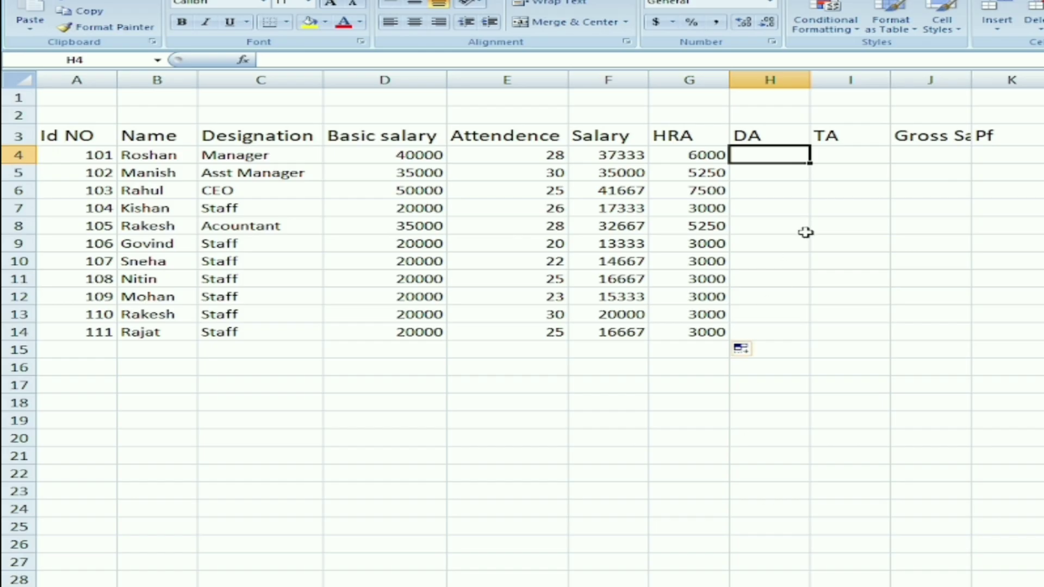
- Enter the DA formula =D4*18/100 in H4 and copy it down to H14
text(=)
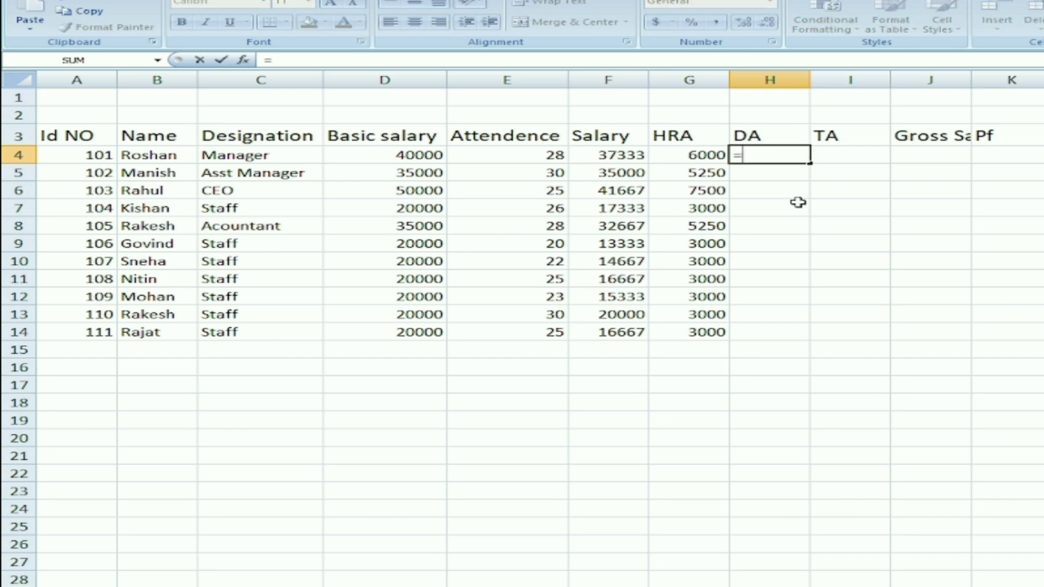
click(401, 157)
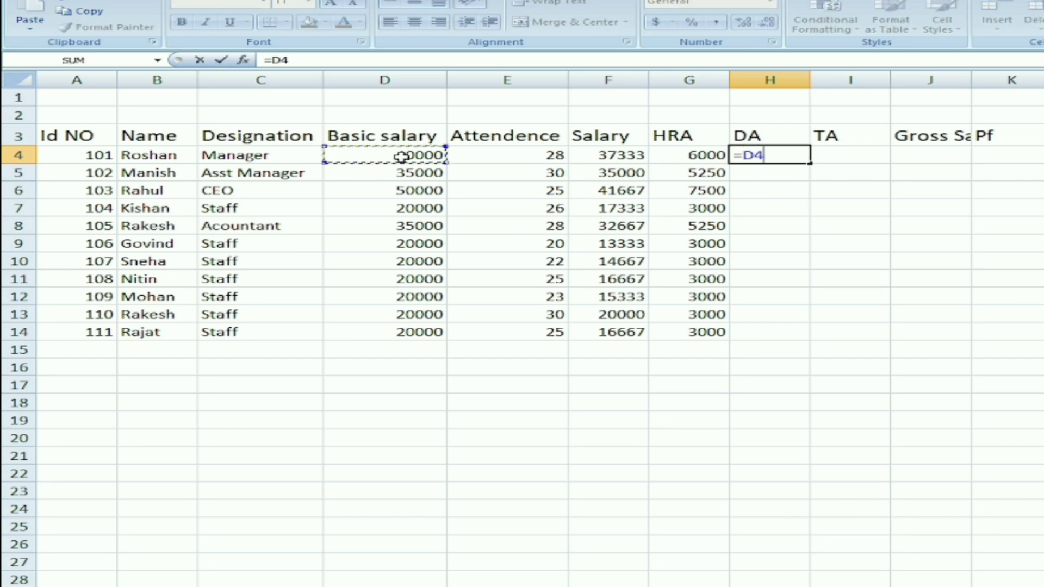
text(*18/100)
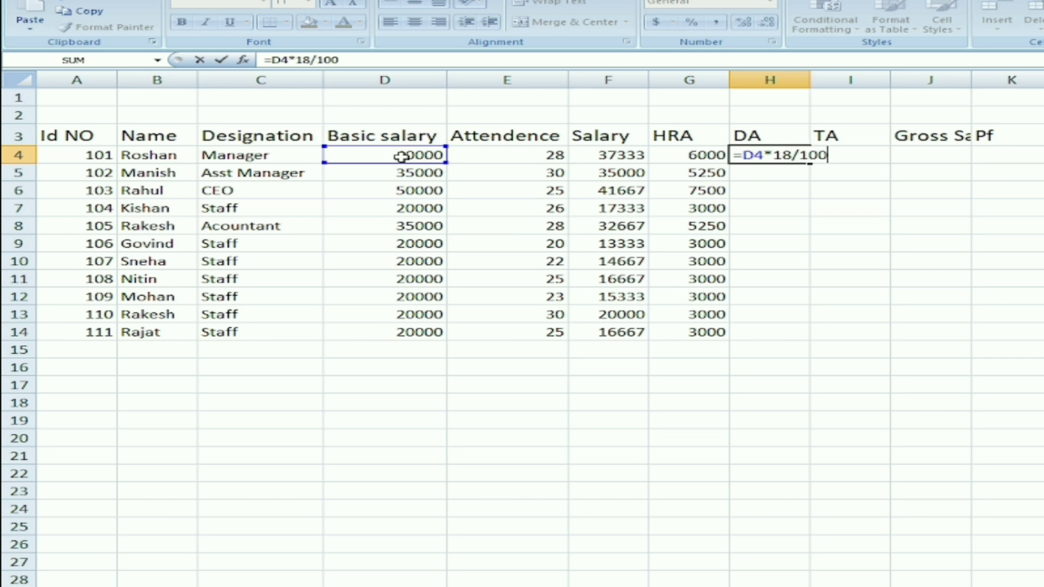
key(Return)
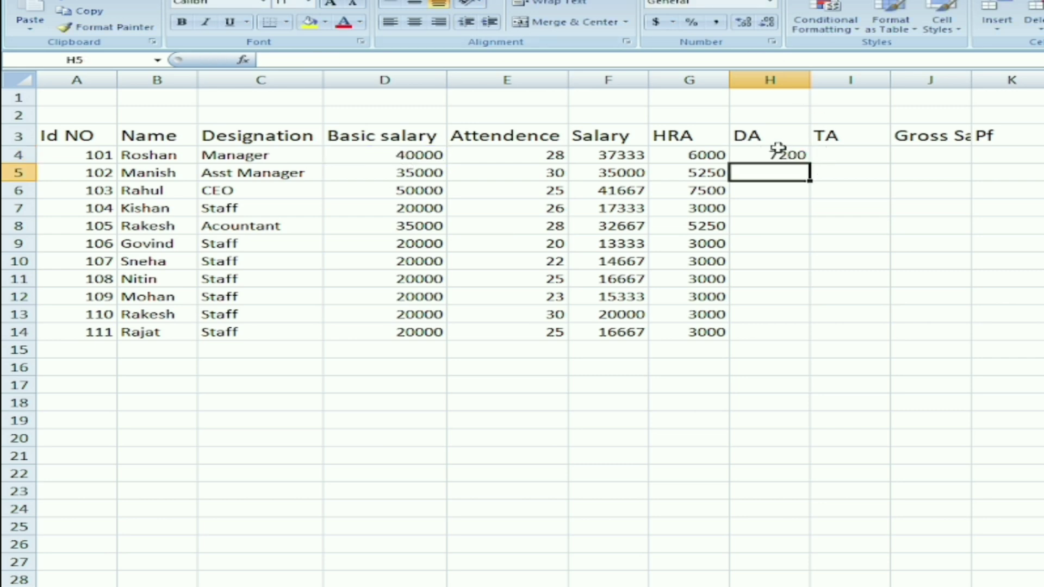
click(773, 155)
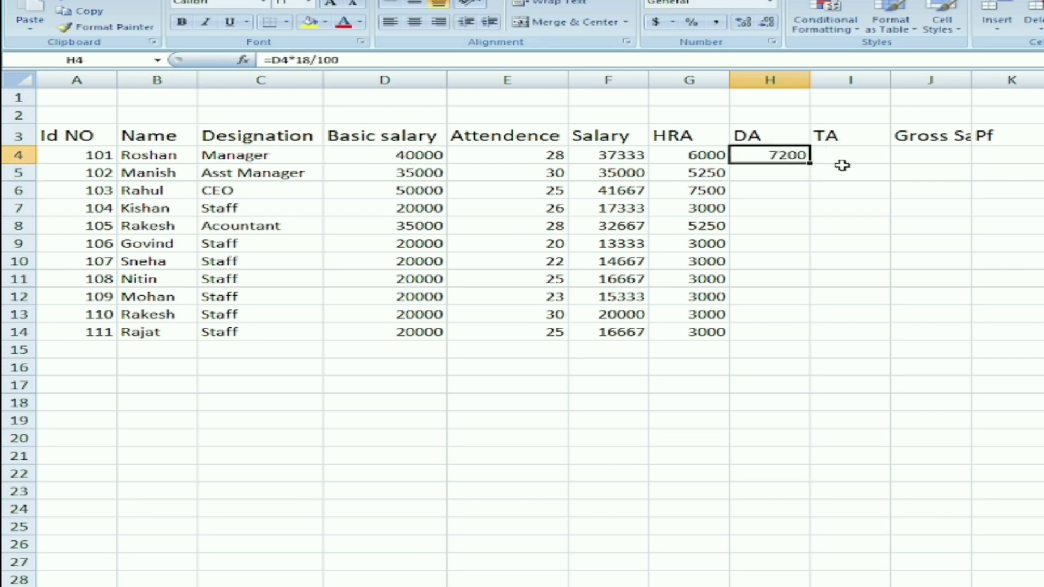
double_click(810, 163)
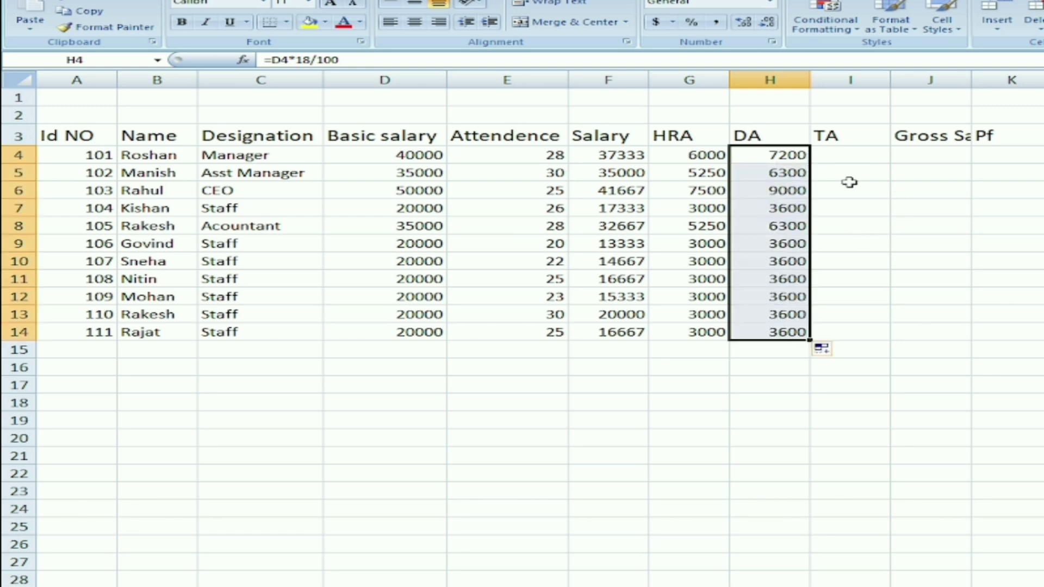
- Begin the TA formula =D4* in I4 and look up the T.A percentage in the Word allowance table
click(840, 154)
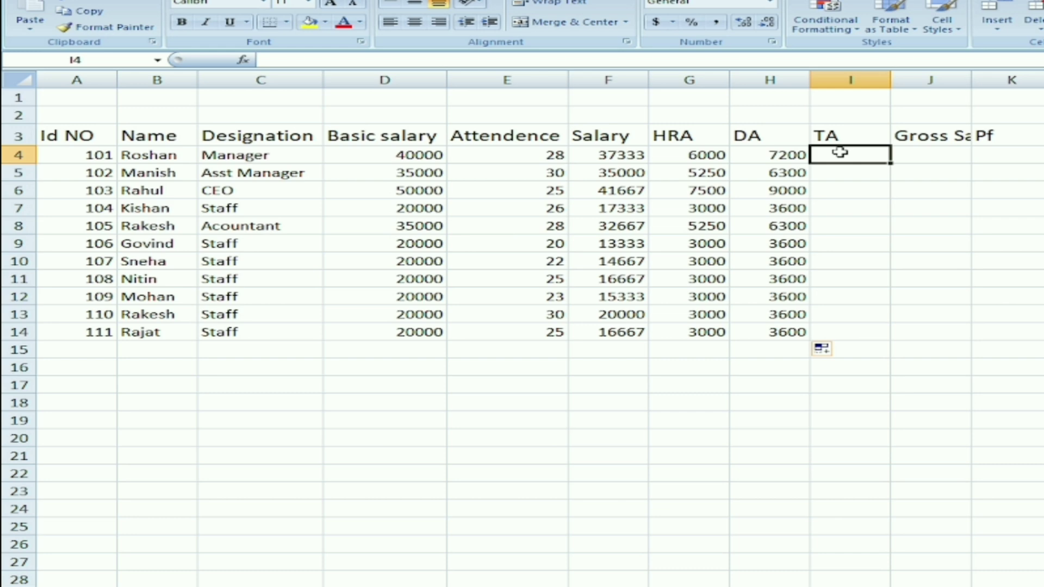
text(=)
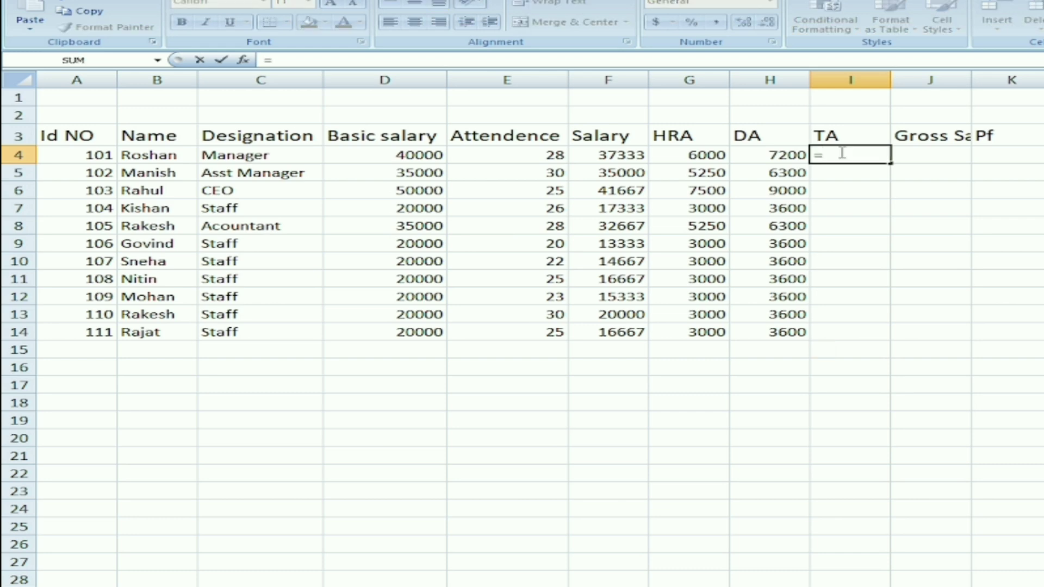
click(429, 152)
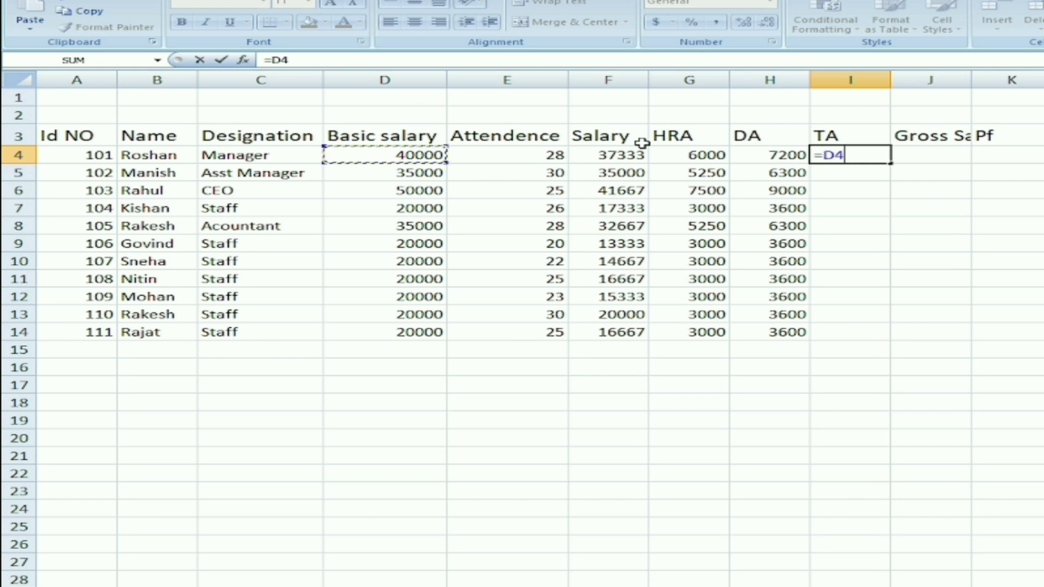
text(*)
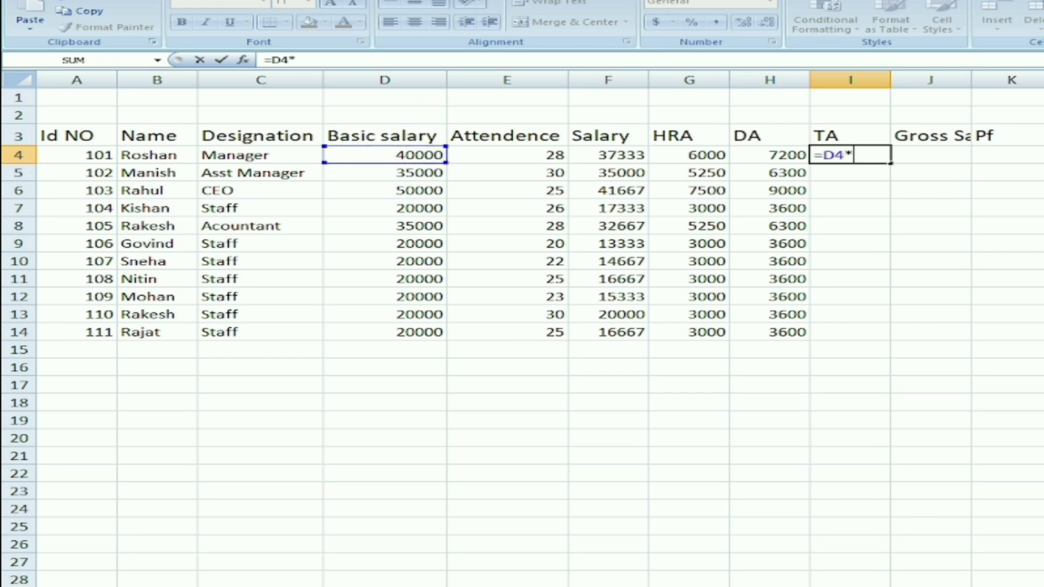
key(alt+Tab)
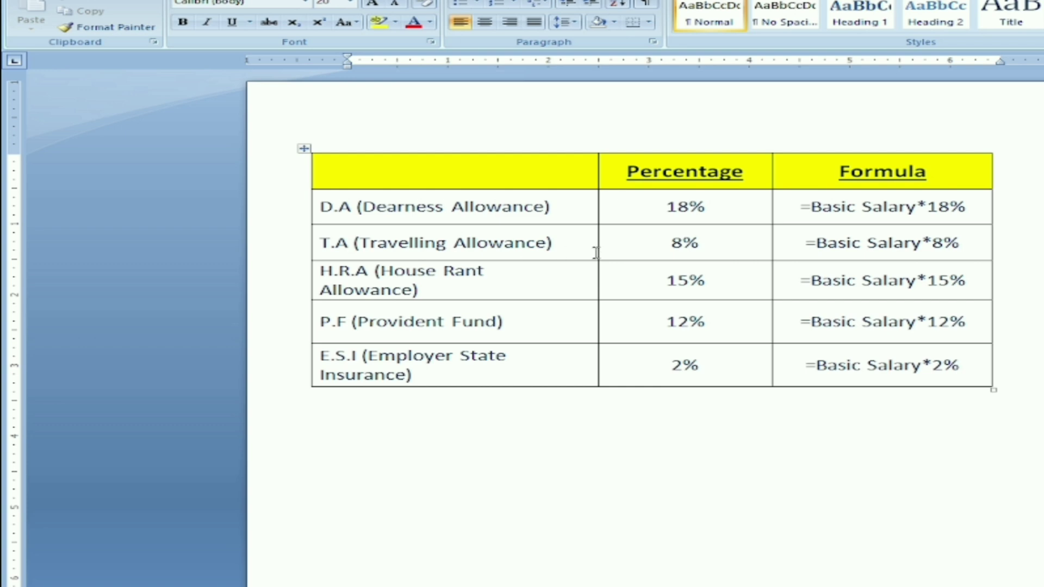
drag(648, 240, 786, 256)
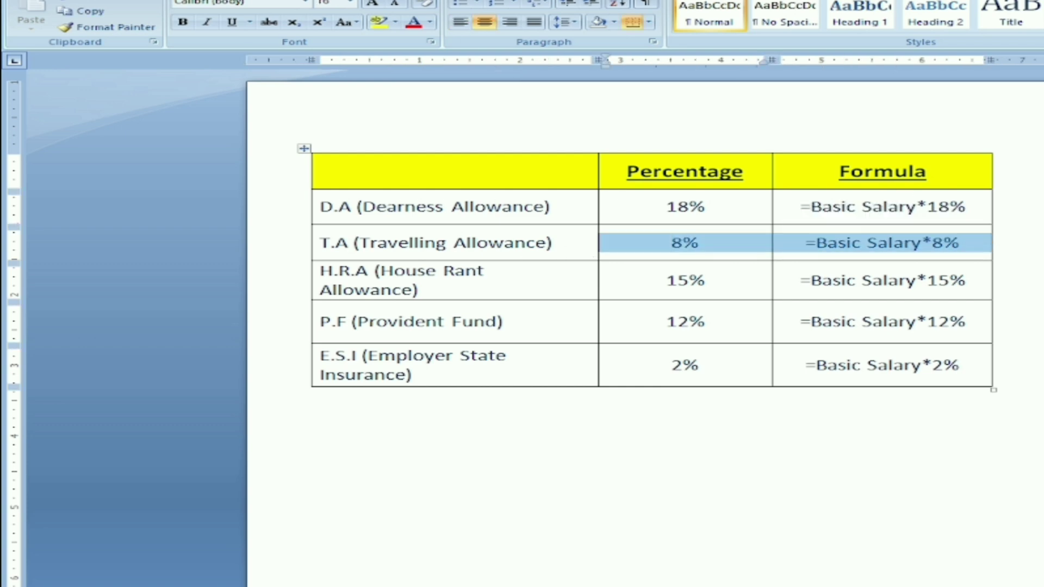
- Complete the TA formula in I4 as =D4*8/100 back in Excel and copy it down to I14
key(alt+Tab)
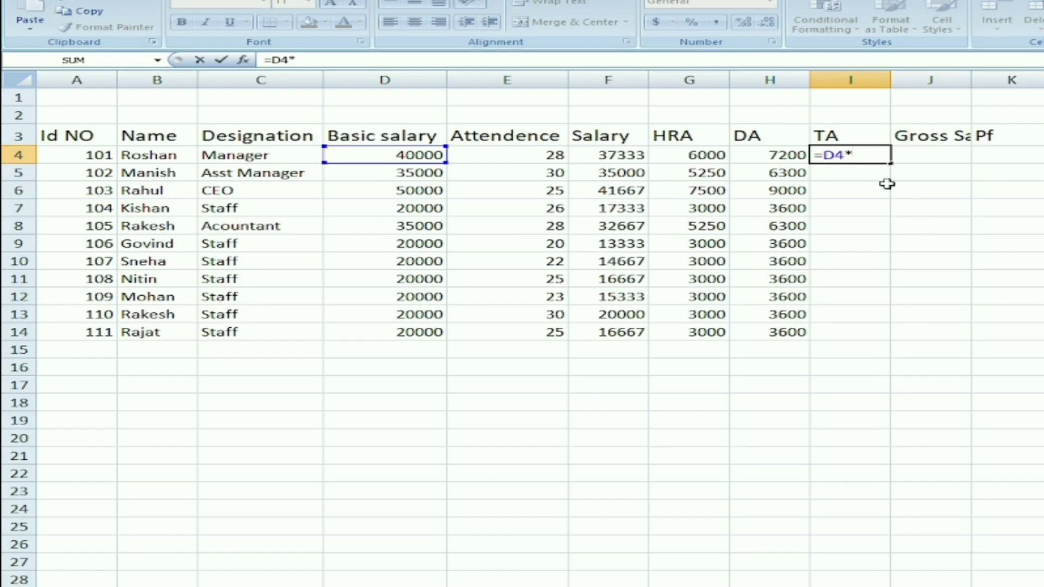
text(8/100)
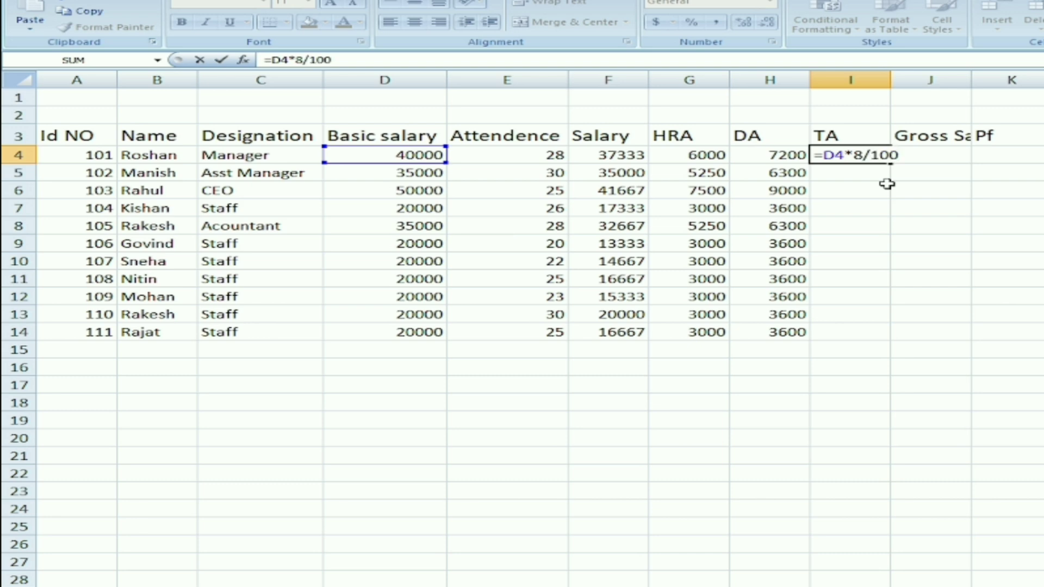
key(Return)
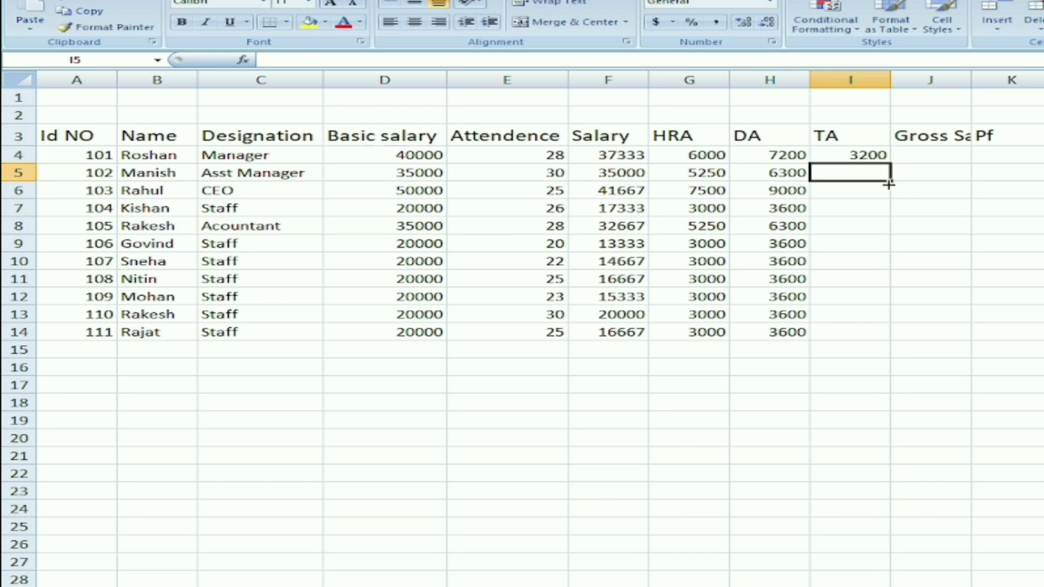
click(856, 157)
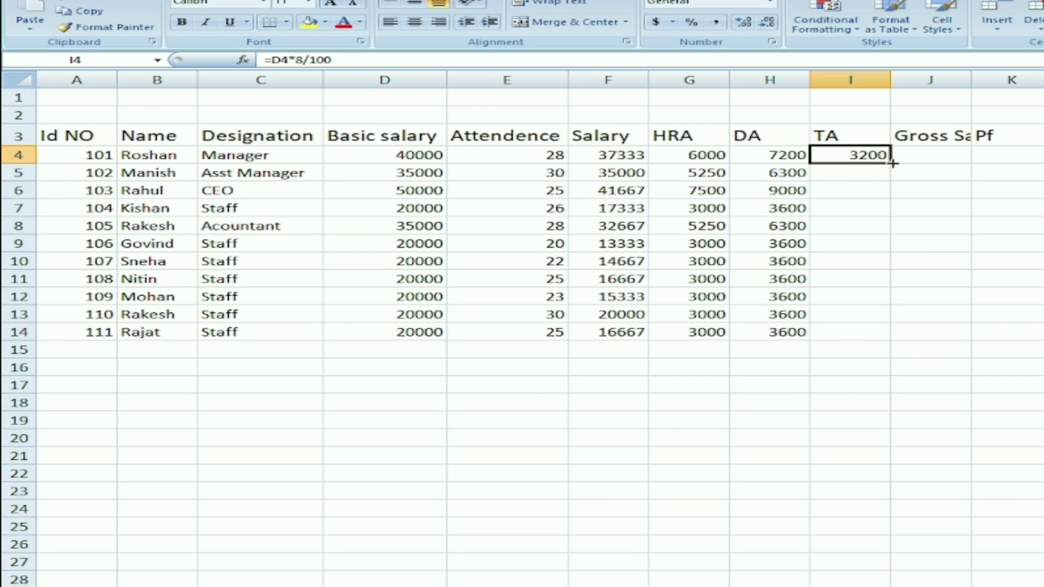
double_click(891, 162)
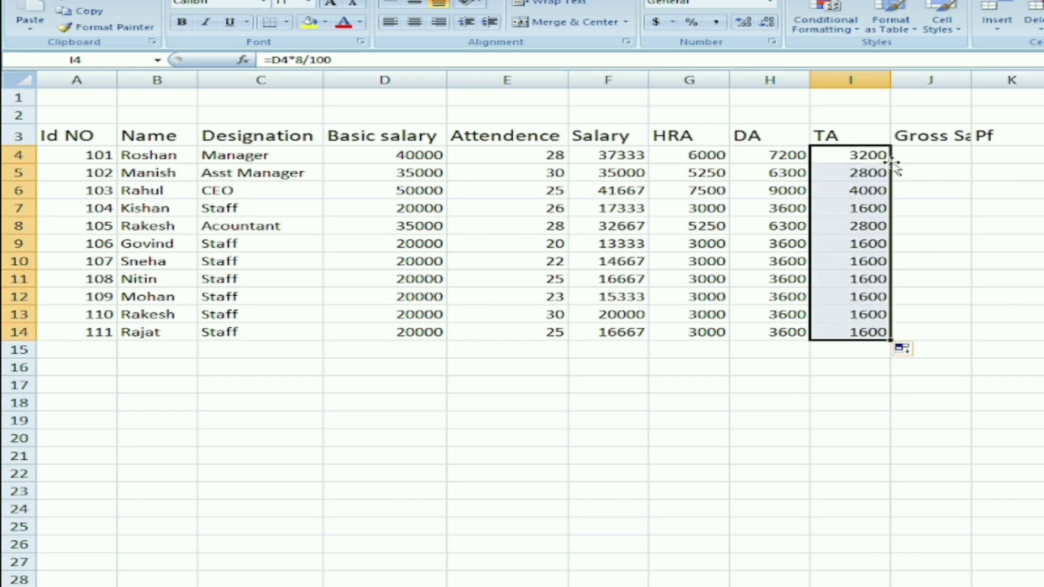
- Widen column J to fit the Gross Salary heading
double_click(971, 80)
click(953, 156)
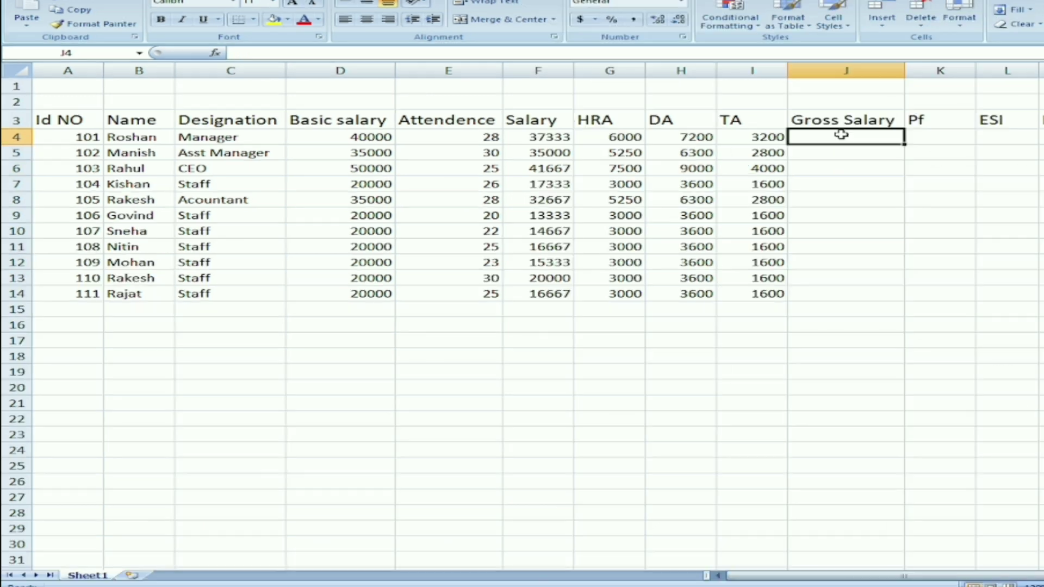
click(821, 242)
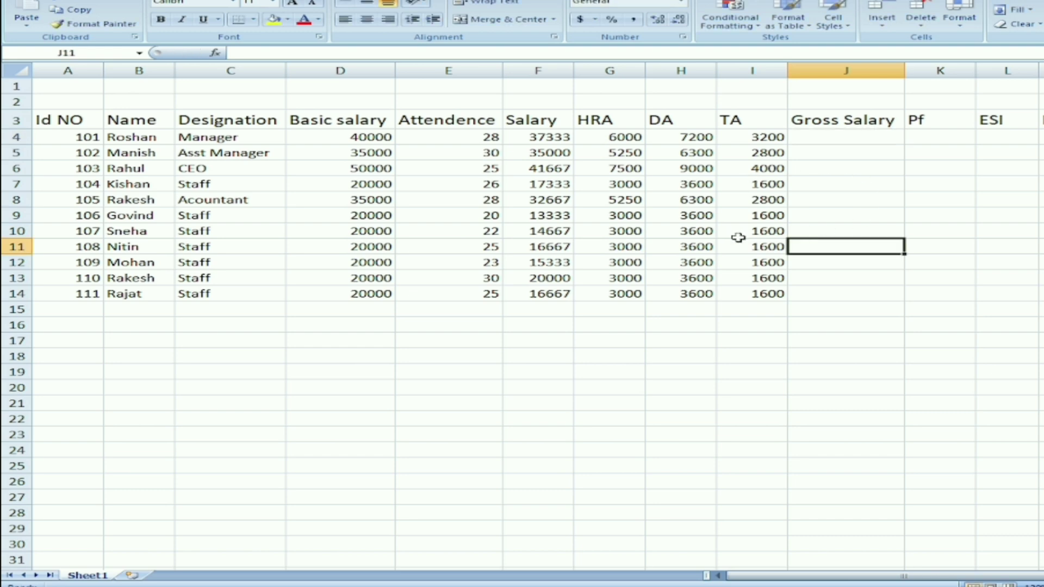
- Insert two blank cells at J3 before the Gross Salary heading, shifting the existing headings right
click(840, 117)
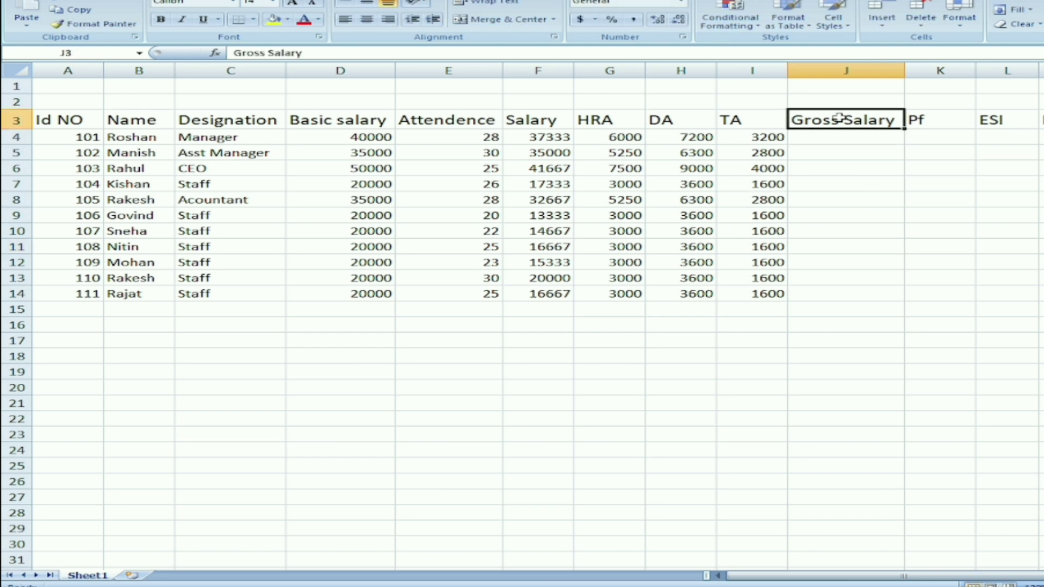
key(ctrl+shift+plus)
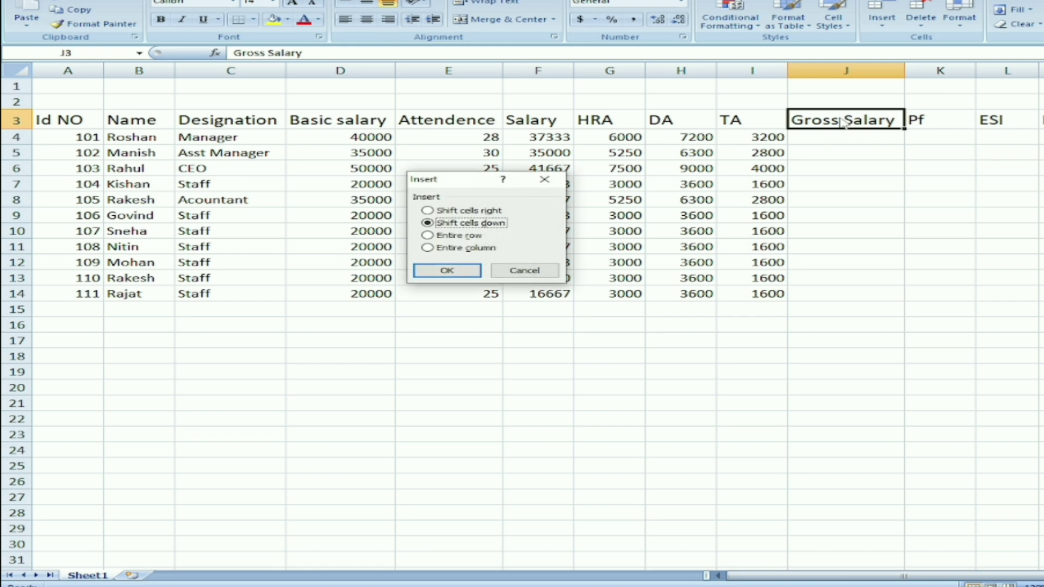
click(441, 211)
click(452, 271)
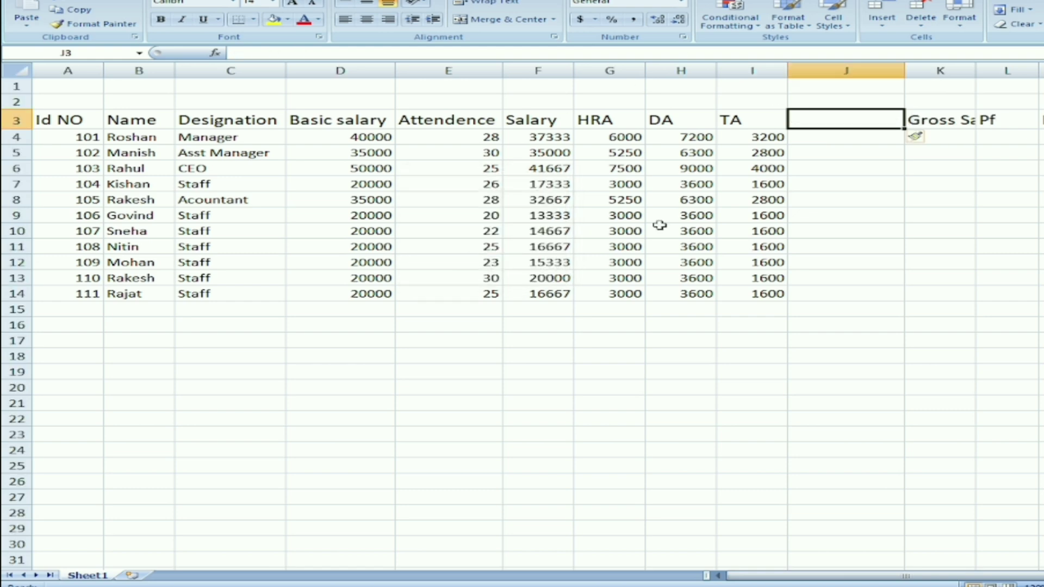
key(ctrl+shift+plus)
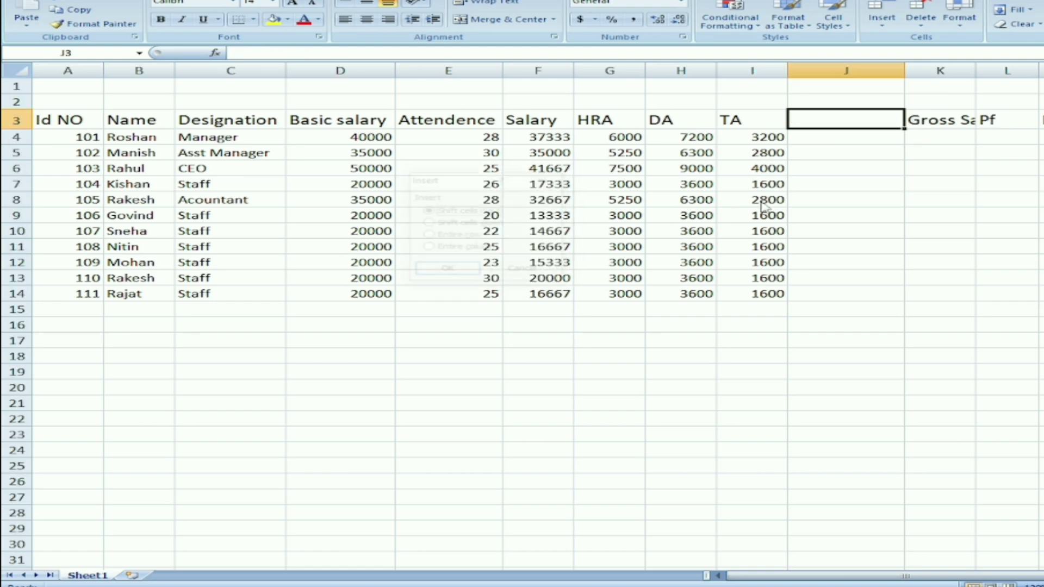
key(Return)
- Enter the heading "Overtime in Hrs." in J3 and break it onto two lines after "Overtime"
text(O)
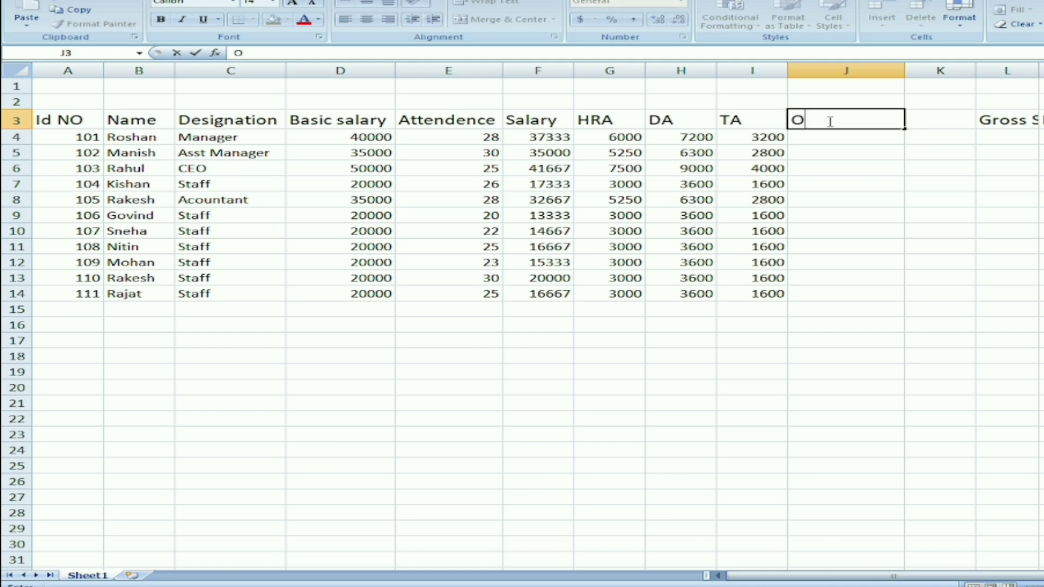
text(vertime in )
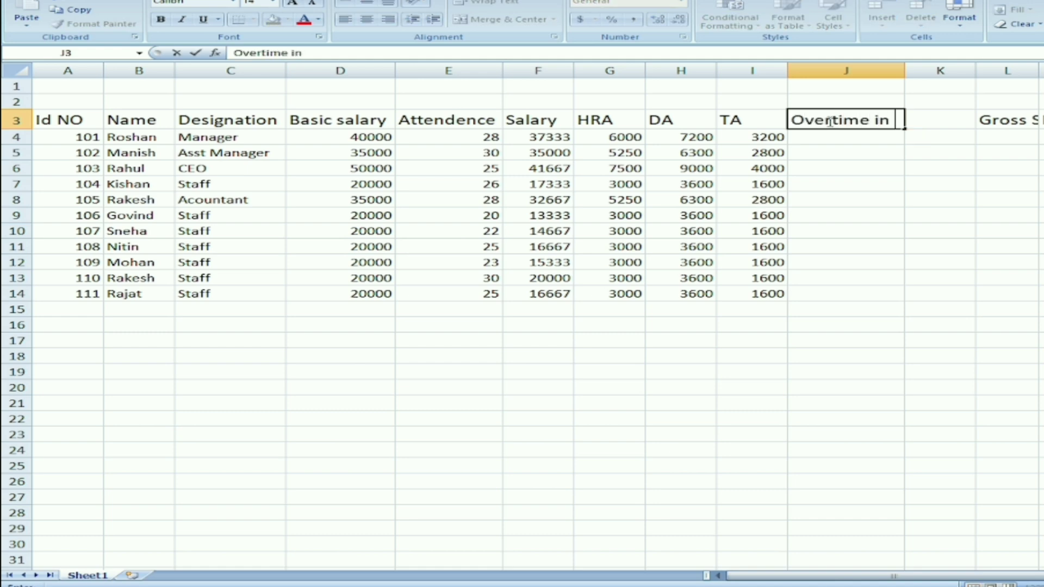
text(Hrs.)
key(Return)
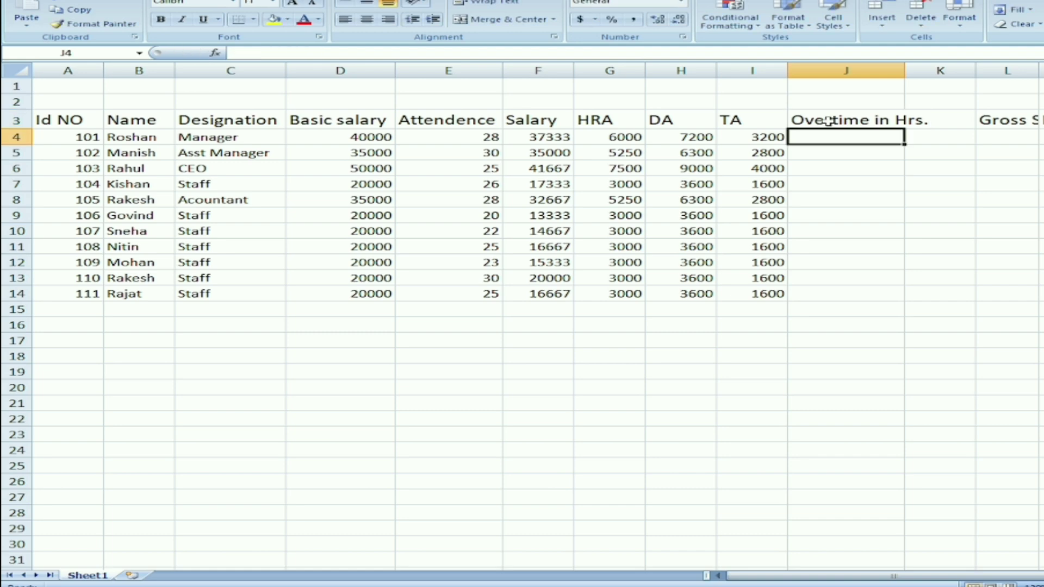
click(827, 121)
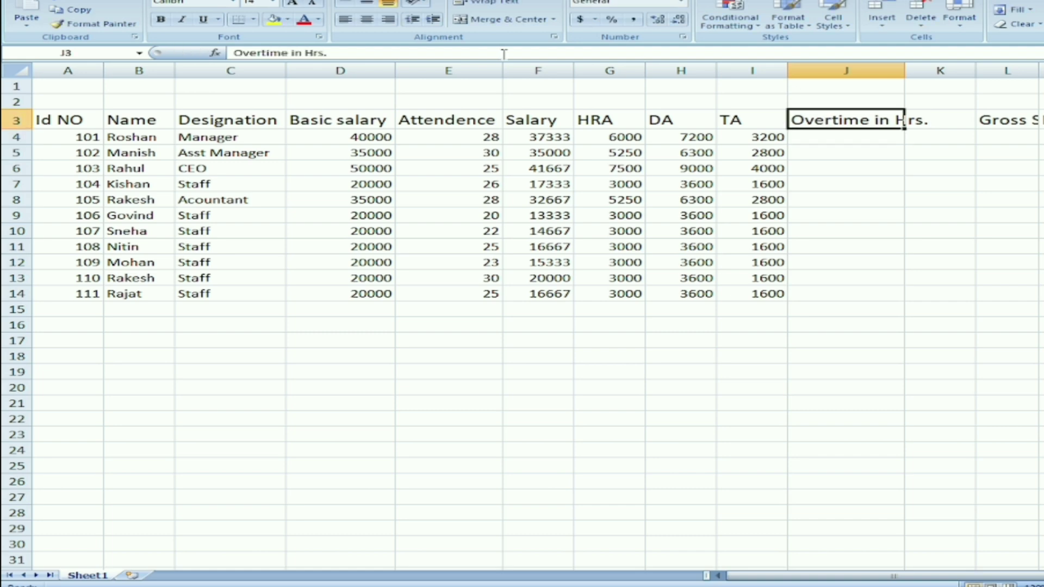
double_click(871, 120)
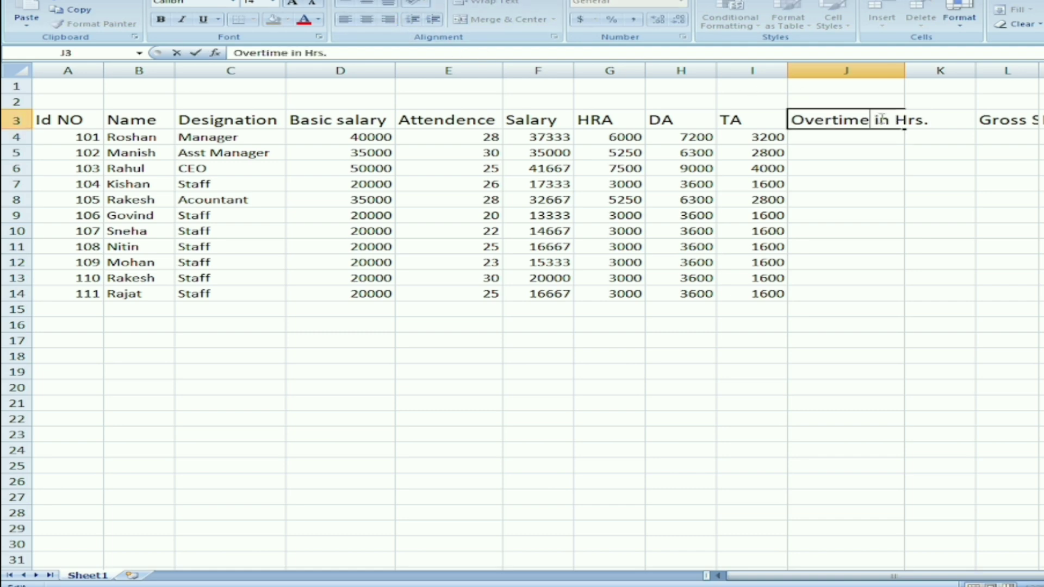
key(alt+Return)
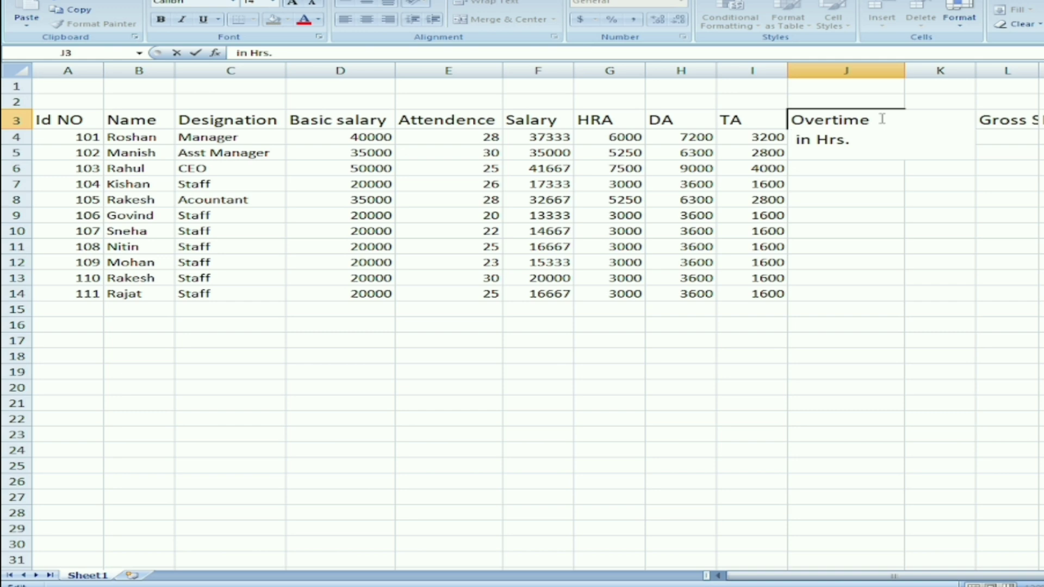
click(876, 163)
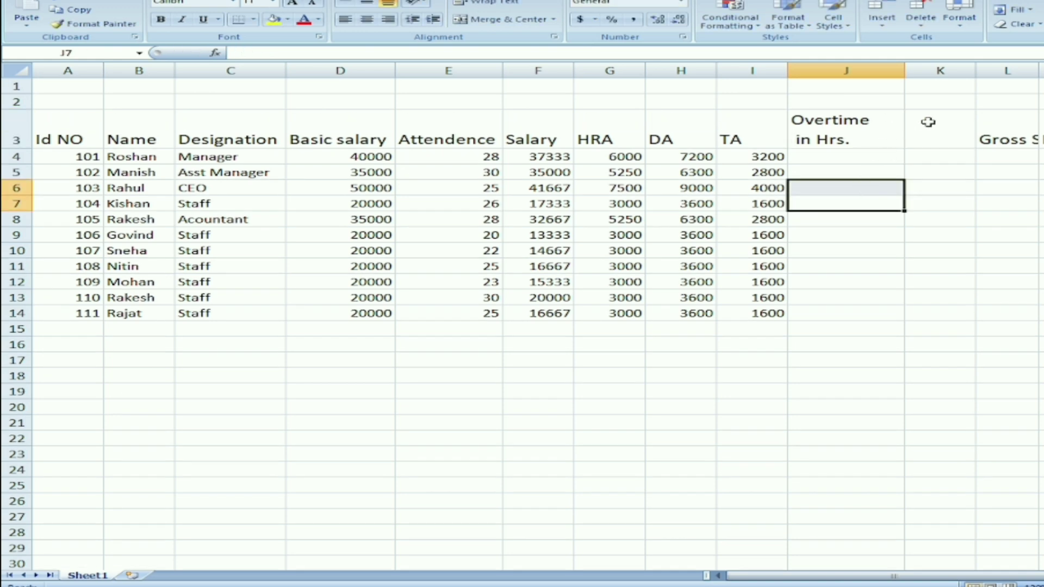
- Enter the two-line heading "Overtime Salary" in K3 and centre it horizontally
click(928, 122)
text(O)
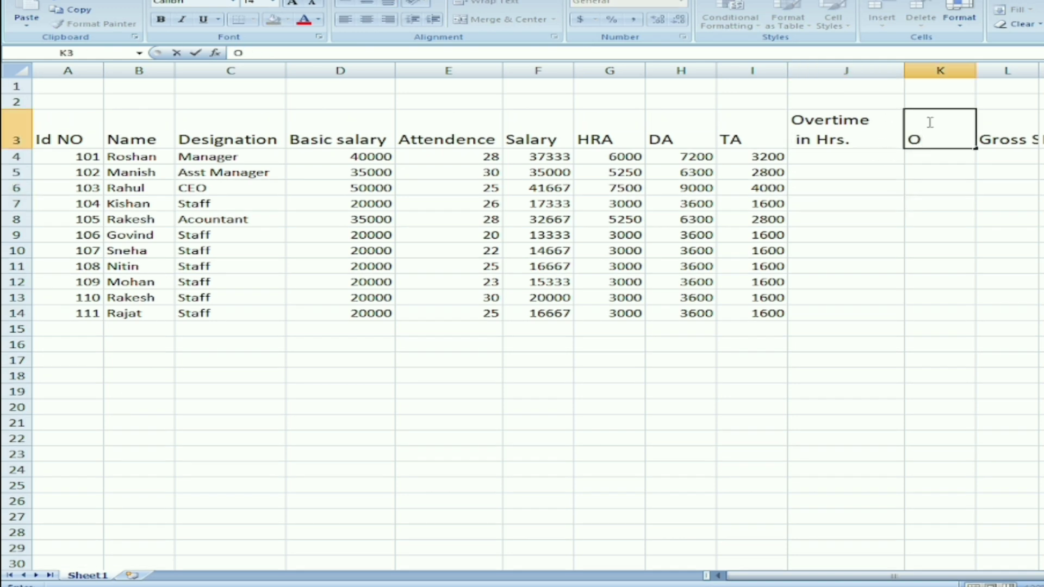
text(vertim)
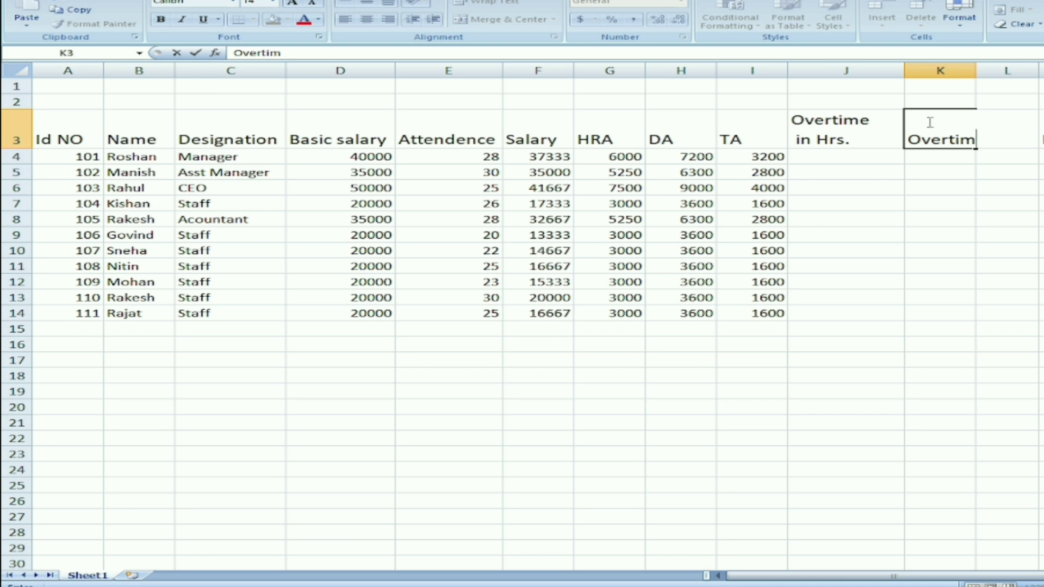
text(e)
key(alt+Return)
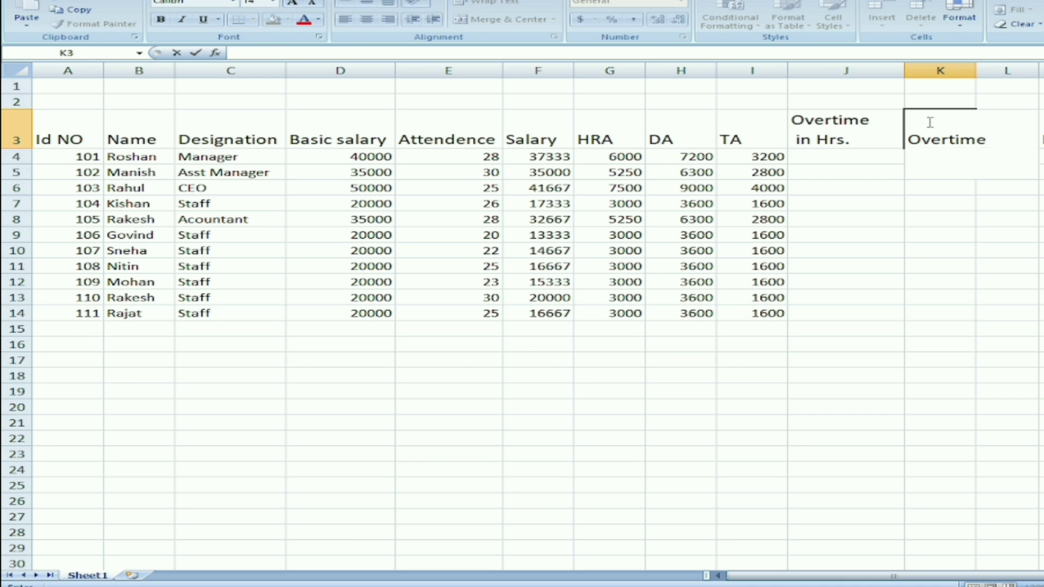
text(Salary)
key(Return)
click(987, 121)
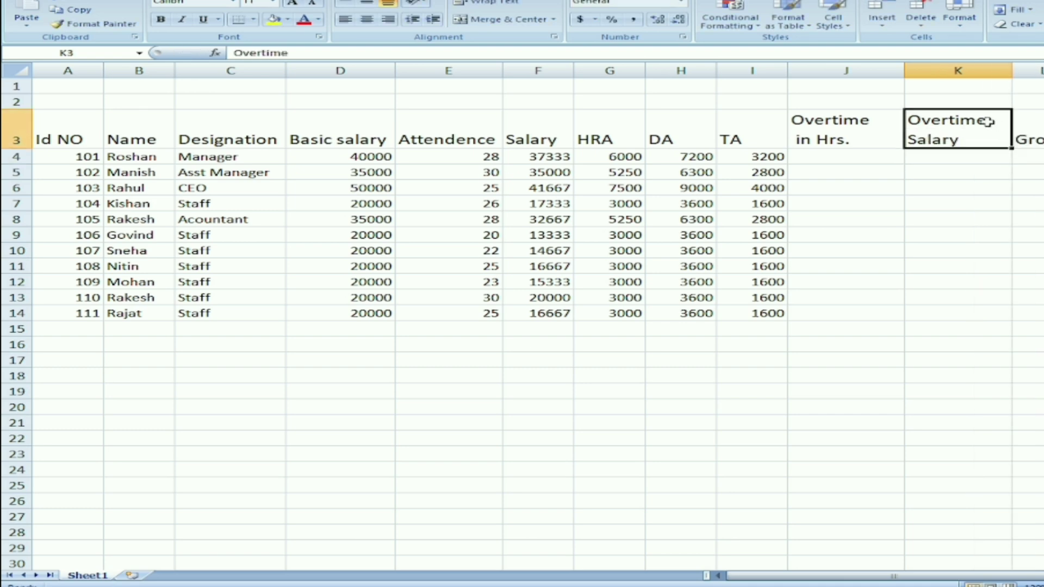
click(367, 19)
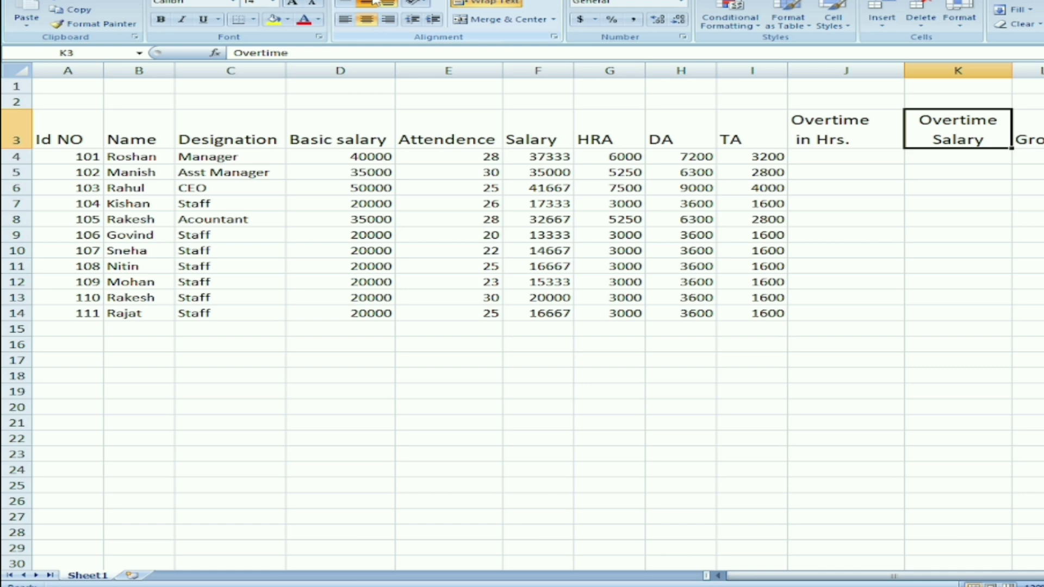
click(878, 218)
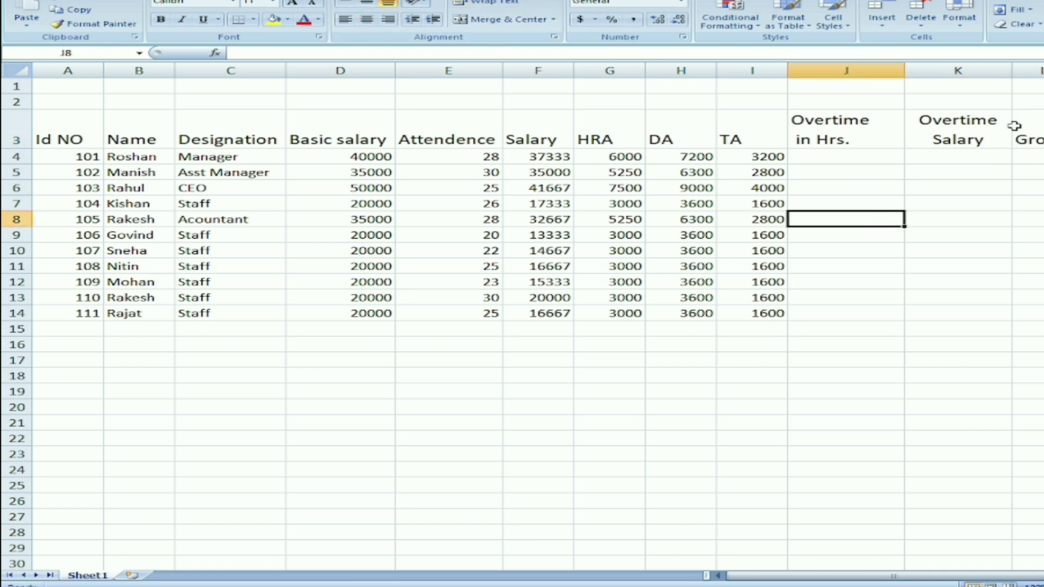
- Enter the overtime hours 50, 56, 20, 56 and 25 in cells J4 to J8
click(861, 153)
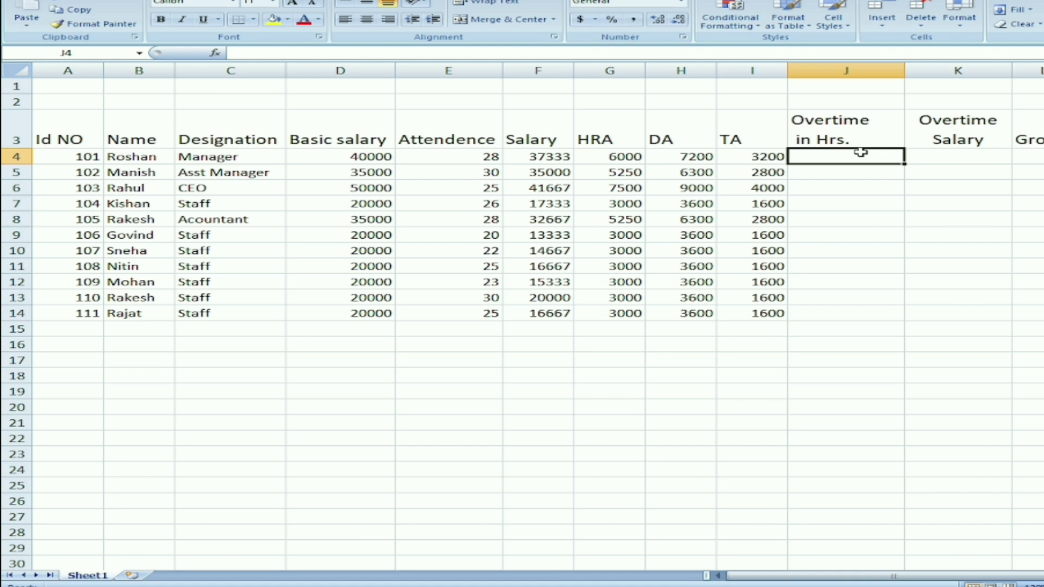
text(50)
key(Return)
text(56)
key(Return)
text(20)
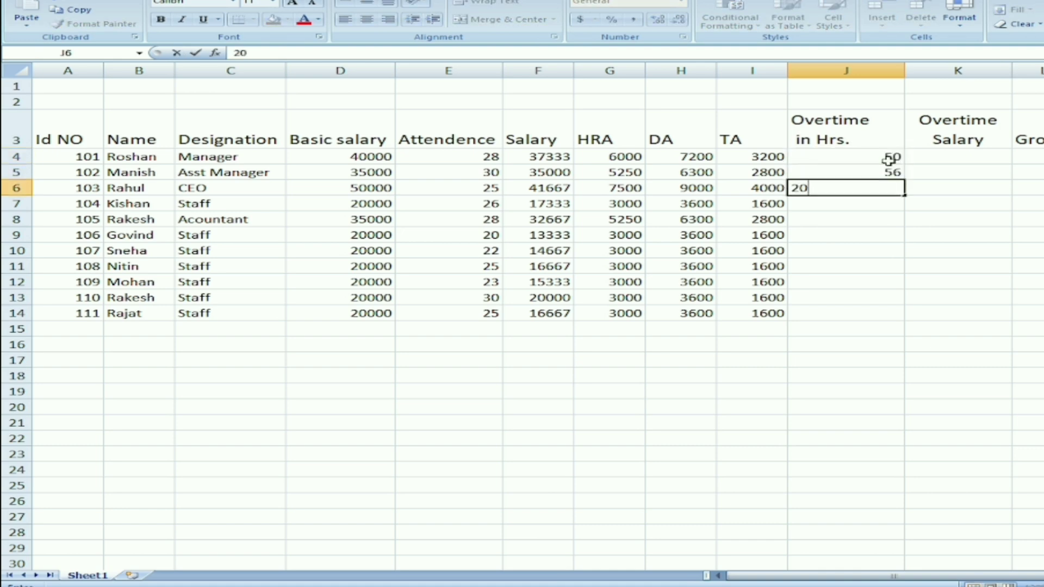
key(Return)
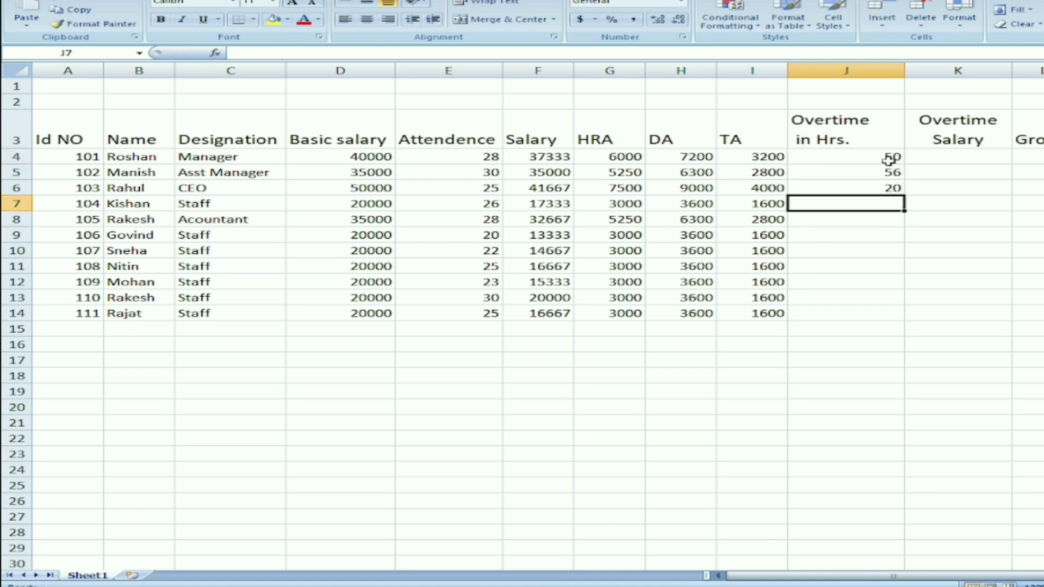
text(56)
key(Return)
text(25)
key(Return)
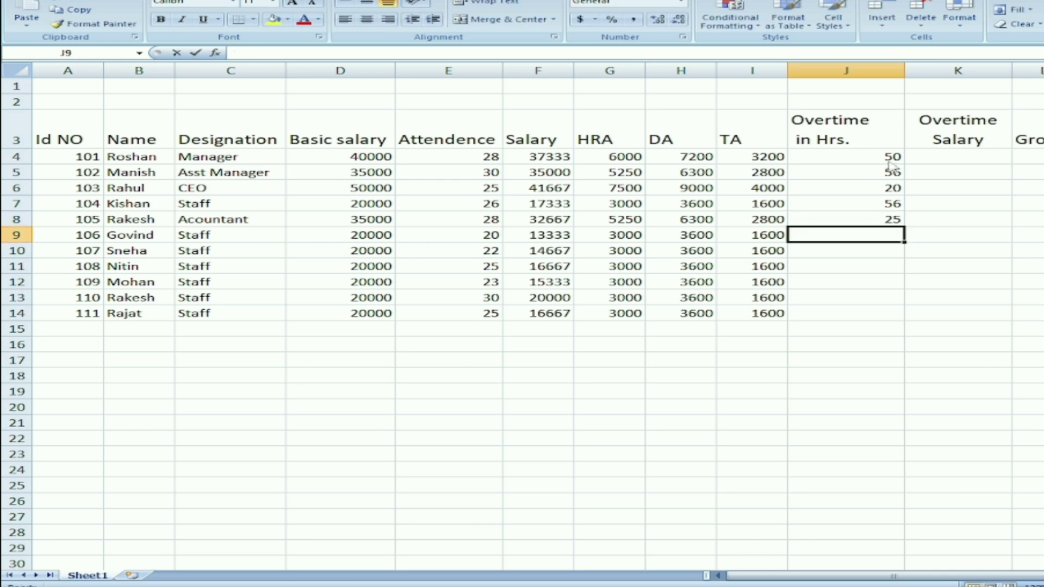
- Enter the overtime hours 36, 5, 23, 58, 12 and 10 in cells J9 to J14
text(36)
key(Return)
text(5)
key(Return)
text(23 58)
key(Return)
text(1)
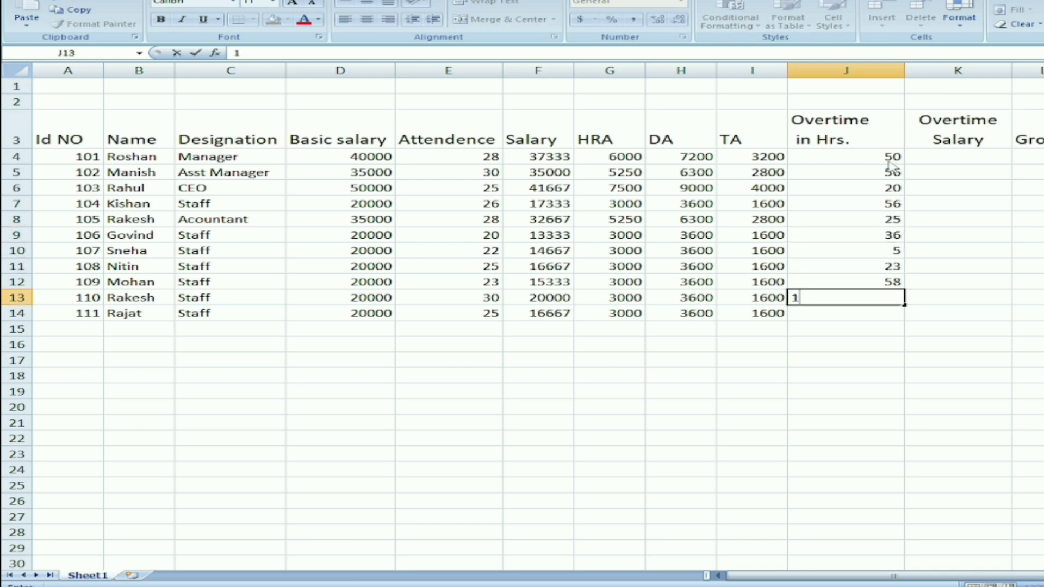
text(2)
key(Return)
text(10)
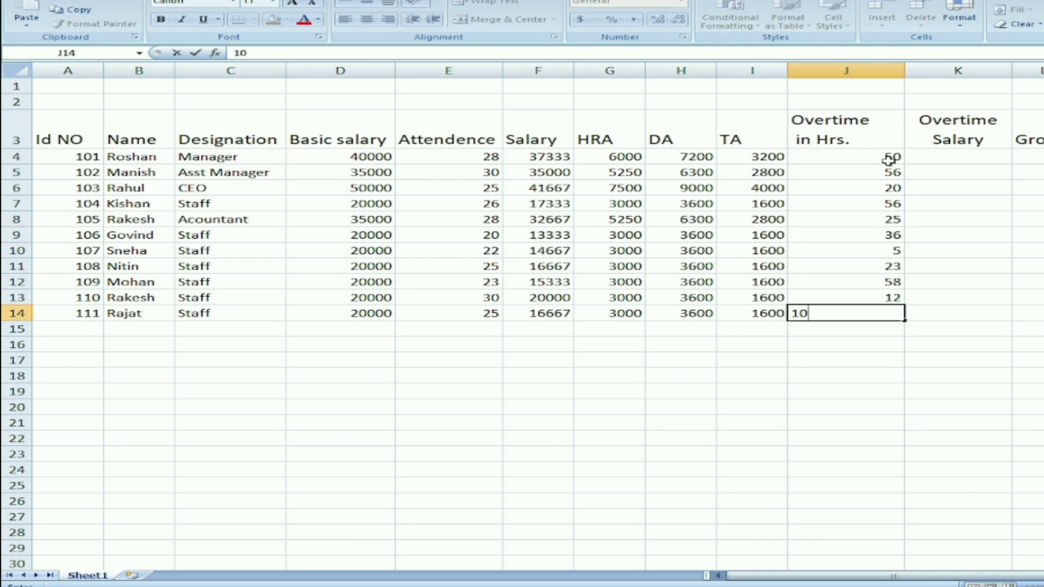
key(Return)
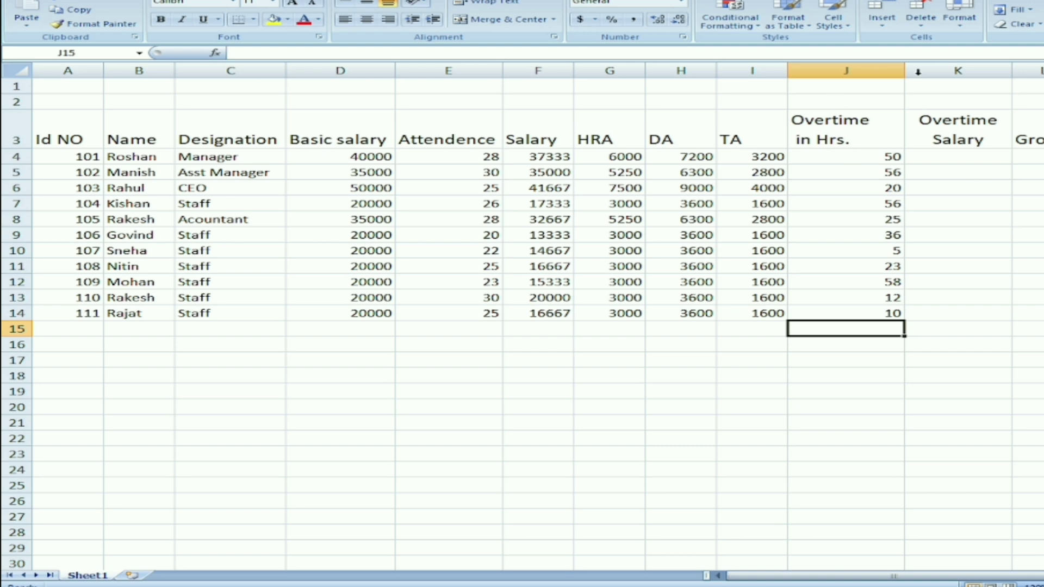
- Calculate the first employee's overtime salary in K4 with the formula =D4/30/8*J4
drag(858, 158, 879, 308)
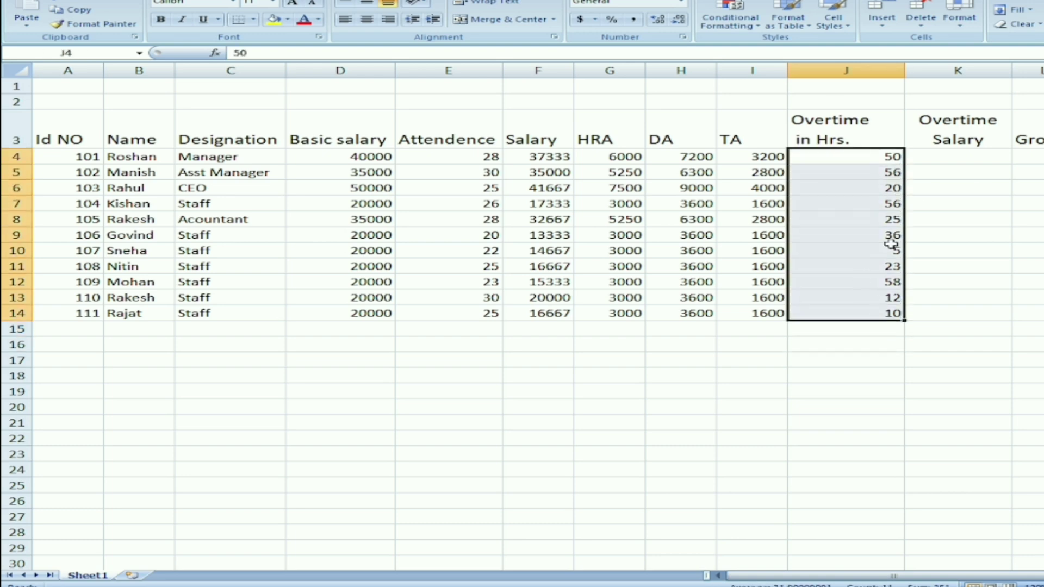
double_click(947, 157)
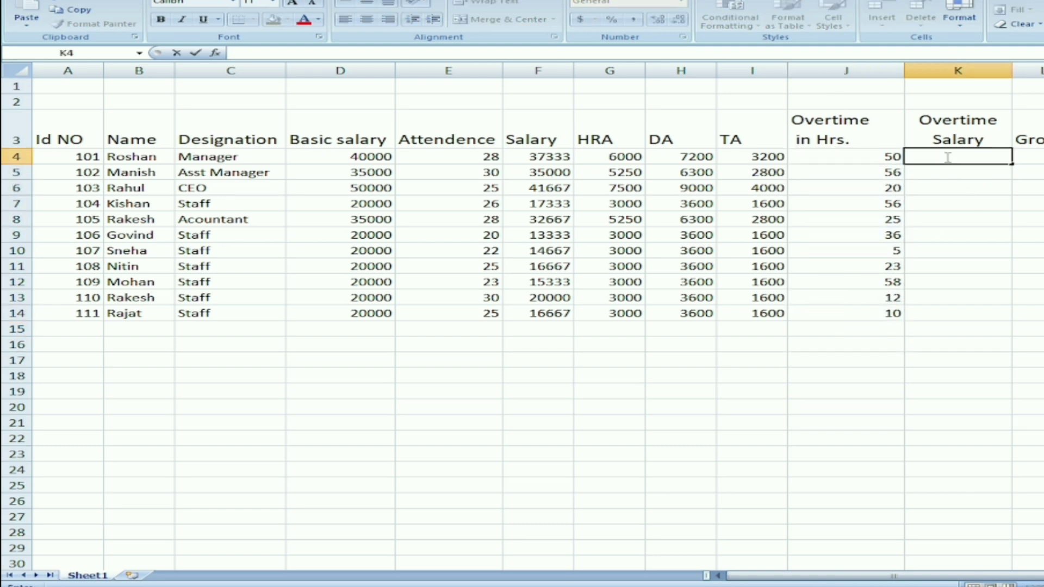
text(=)
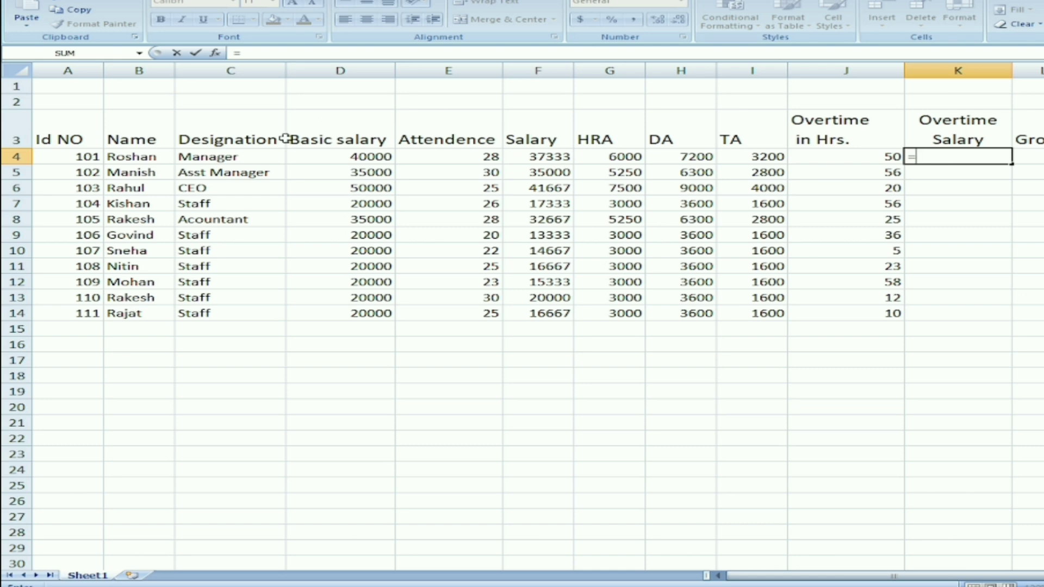
click(356, 159)
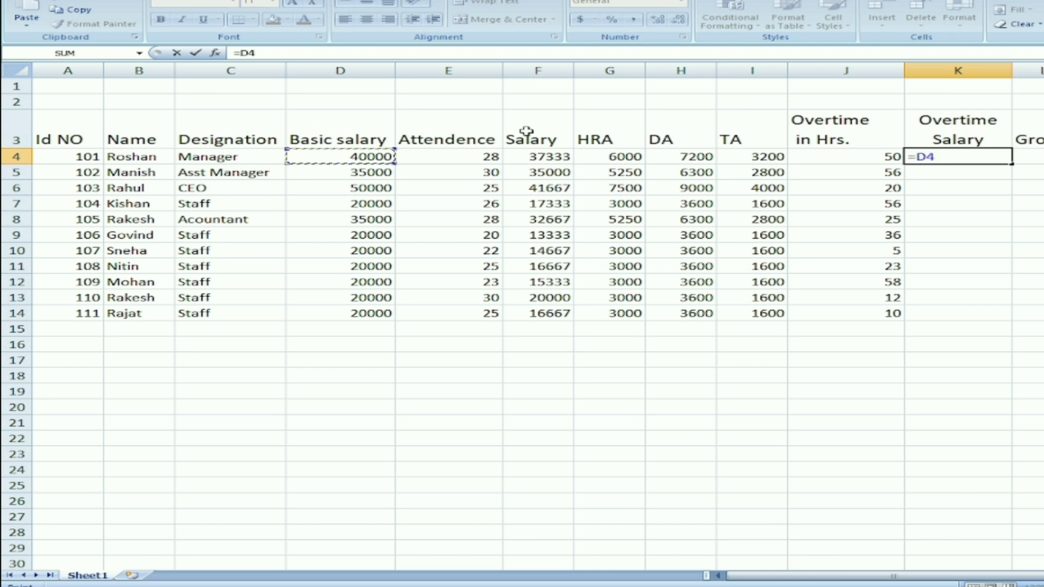
text(/30)
text(/8)
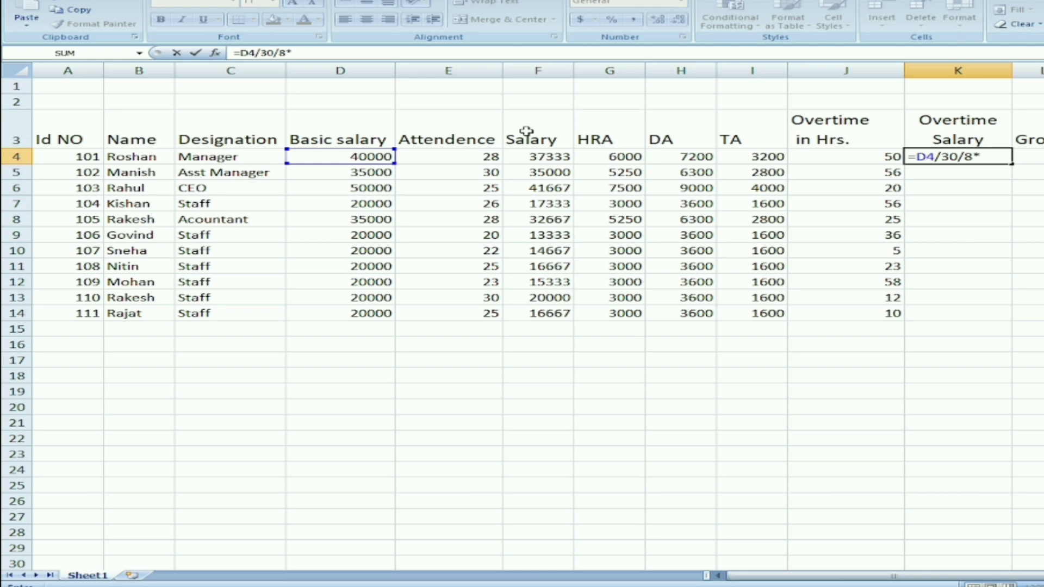
text(*)
click(863, 157)
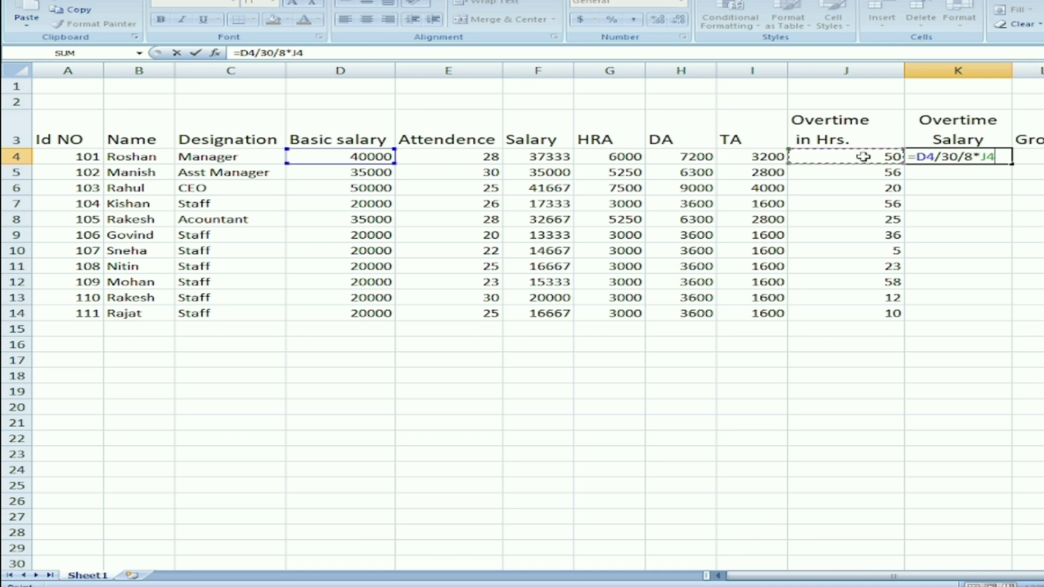
key(Return)
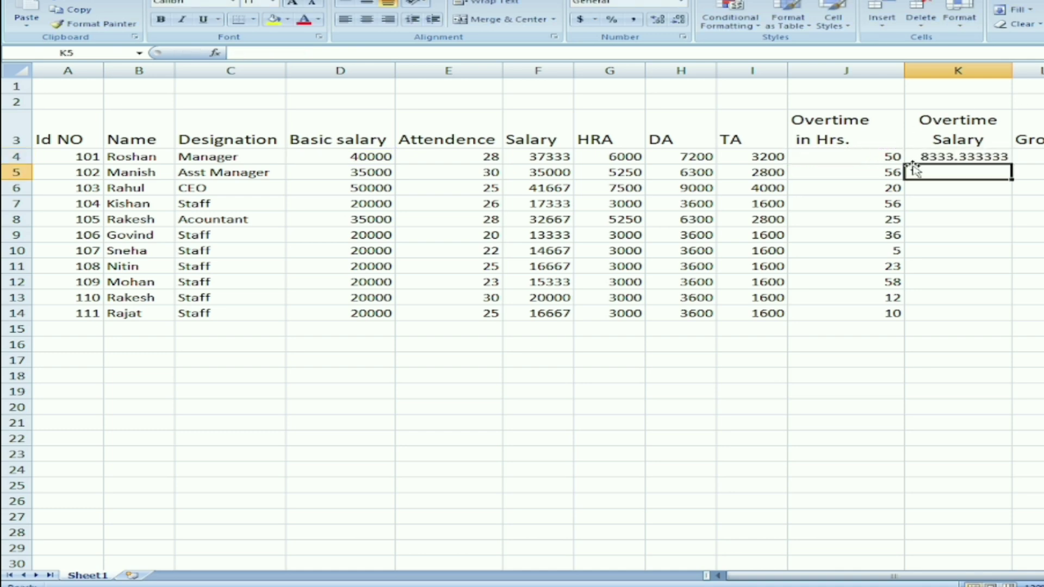
- Fill the overtime salary formula down from K4 to K14 and reduce the values to no decimal places
click(948, 159)
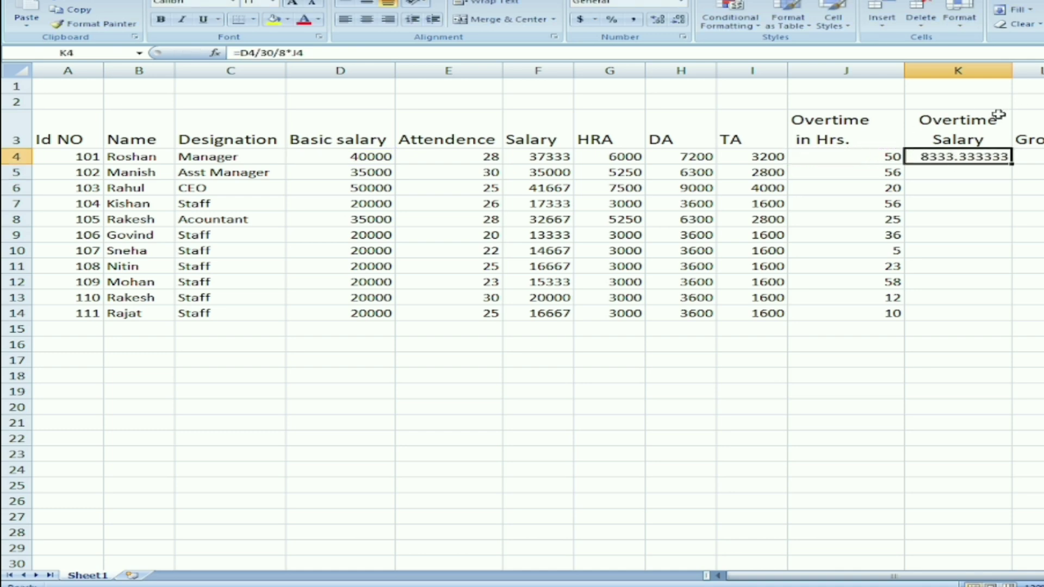
double_click(1012, 162)
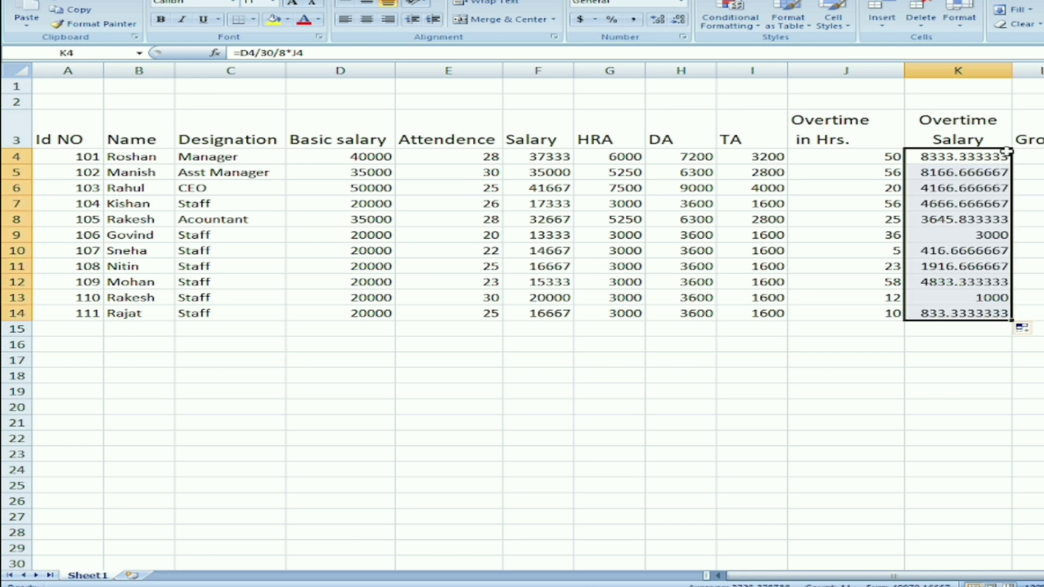
click(679, 22)
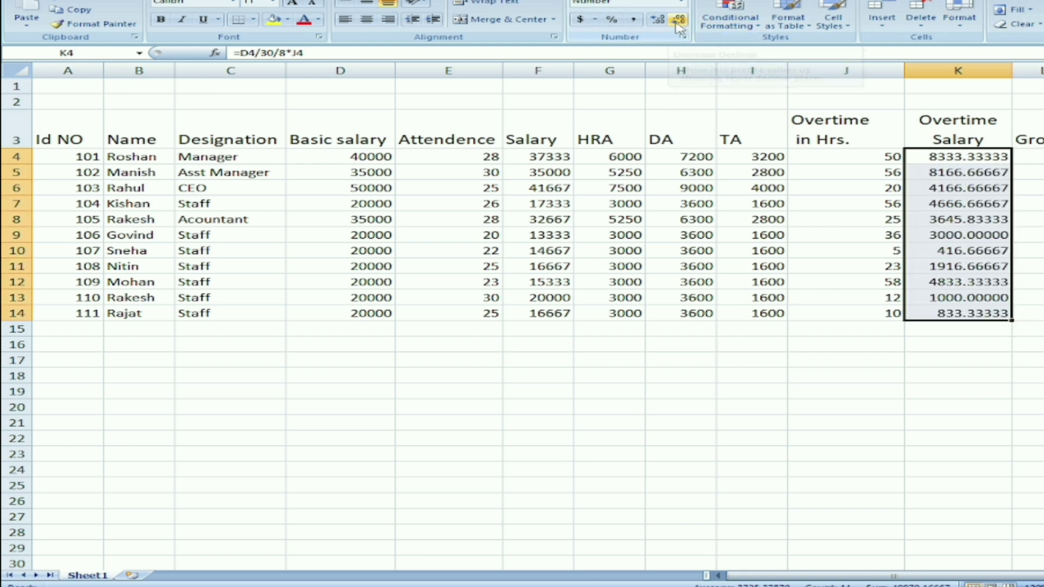
click(678, 22)
click(678, 22)
click(679, 22)
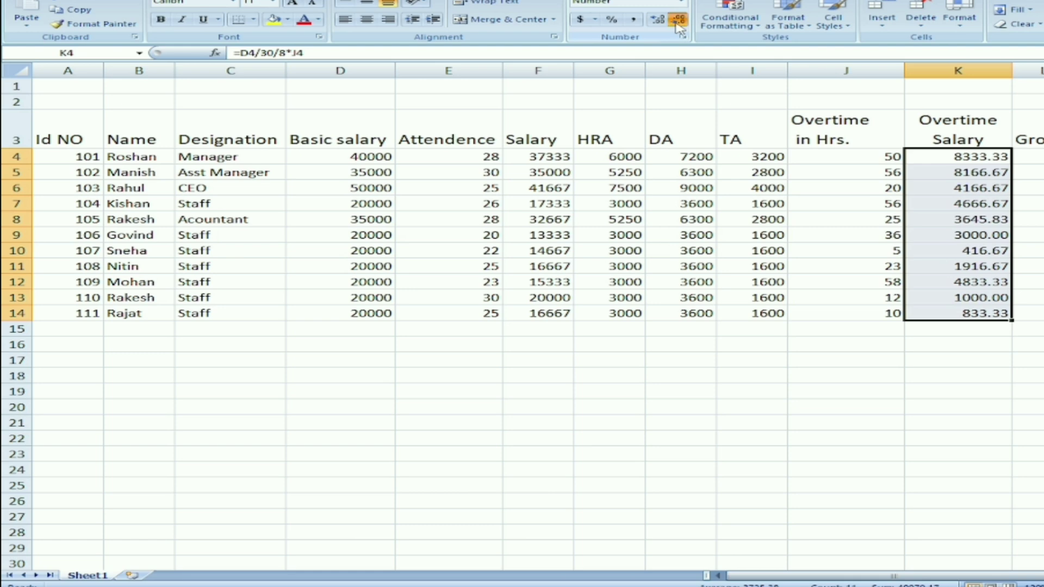
click(678, 21)
click(678, 22)
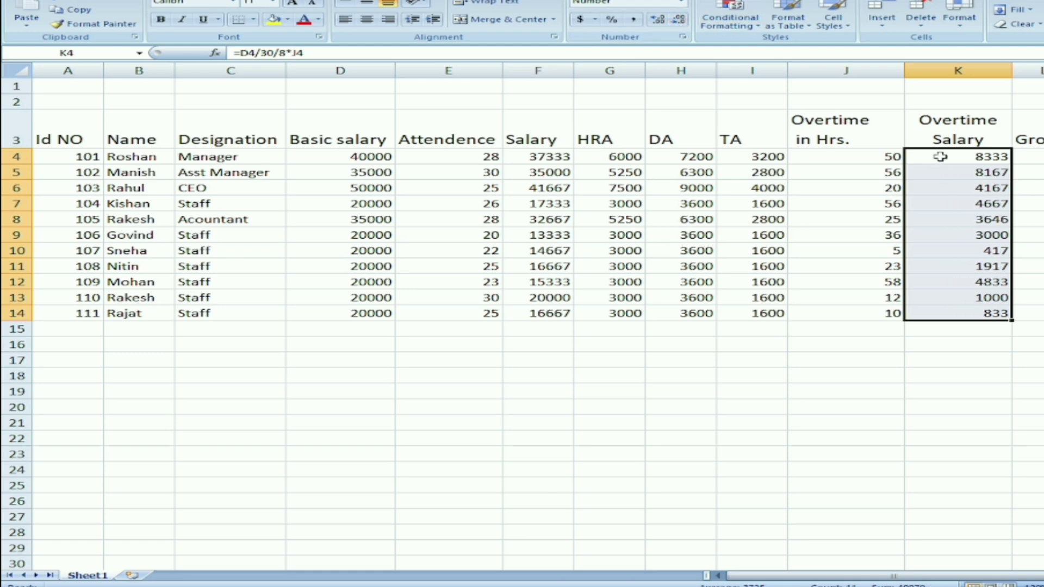
- Narrow the overtime columns J and K slightly and autofit column L to its Gross Salary heading
click(1037, 159)
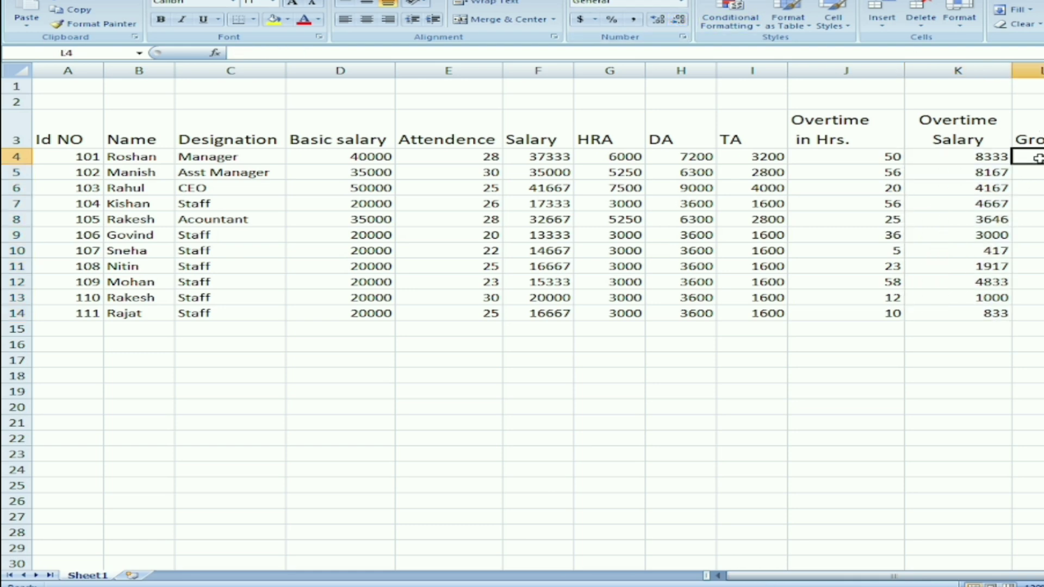
drag(905, 71, 888, 71)
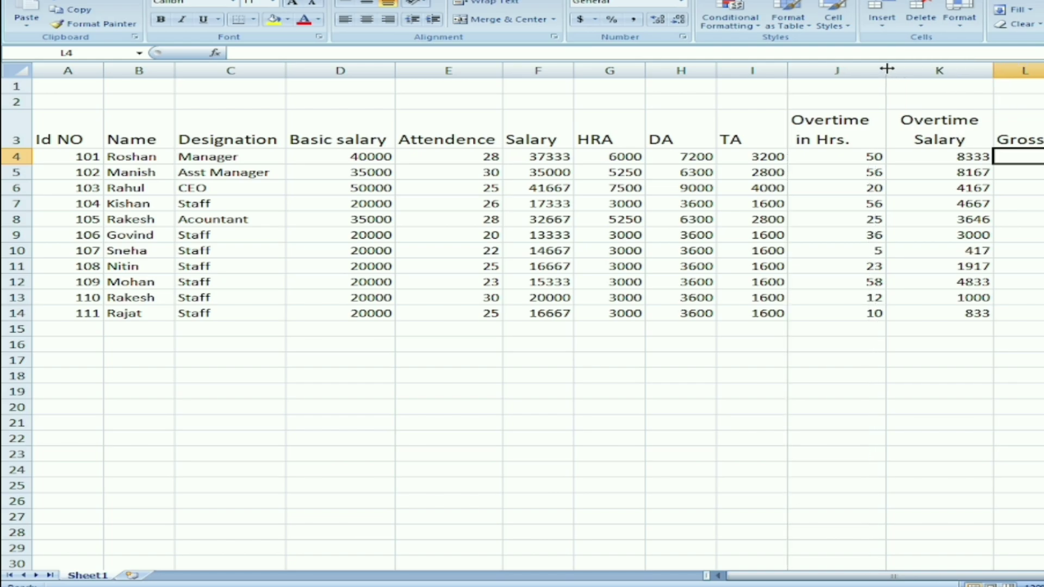
drag(995, 71, 986, 71)
drag(809, 98, 800, 99)
key(Up)
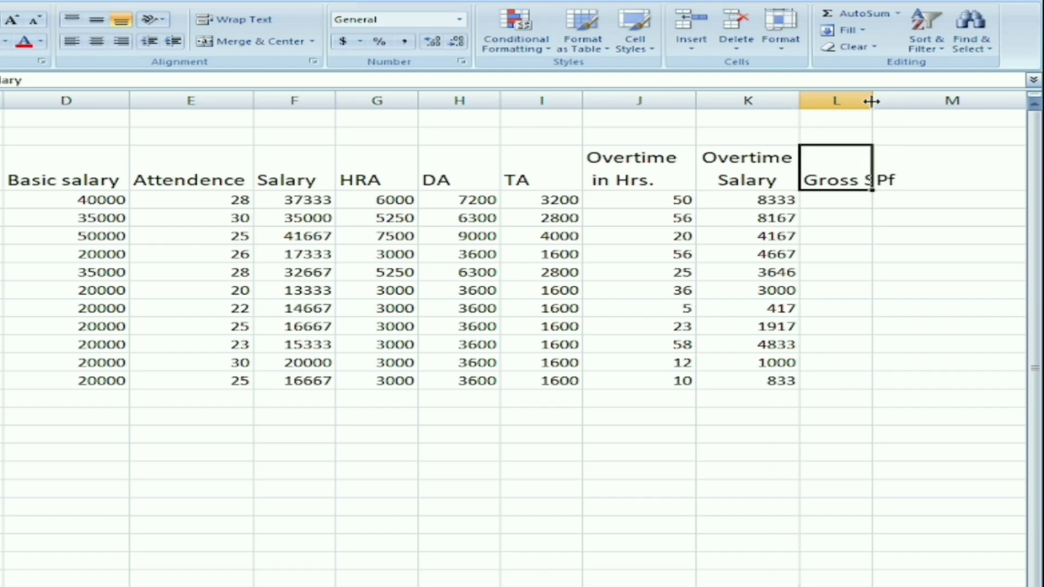
double_click(873, 99)
- Calculate the gross salary in L4 with the formula =F4+G4+H4+I4+K4 and fill it down to L14
click(852, 203)
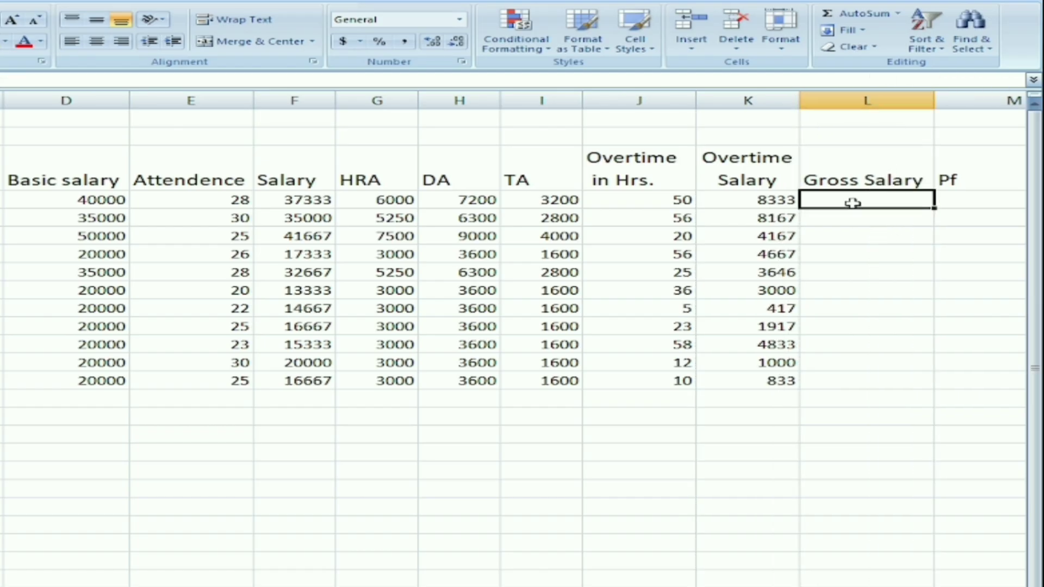
text(=)
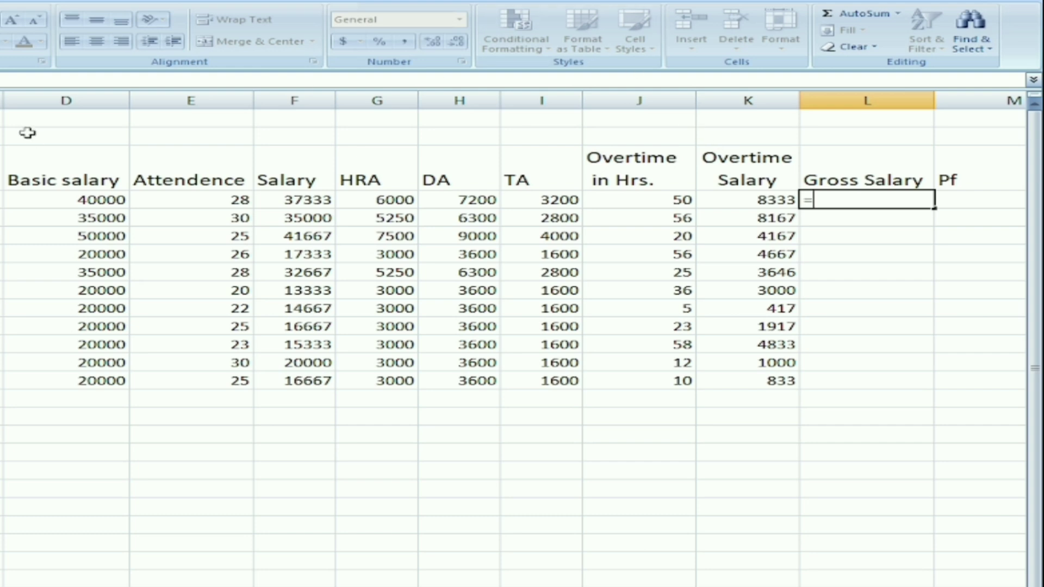
click(301, 198)
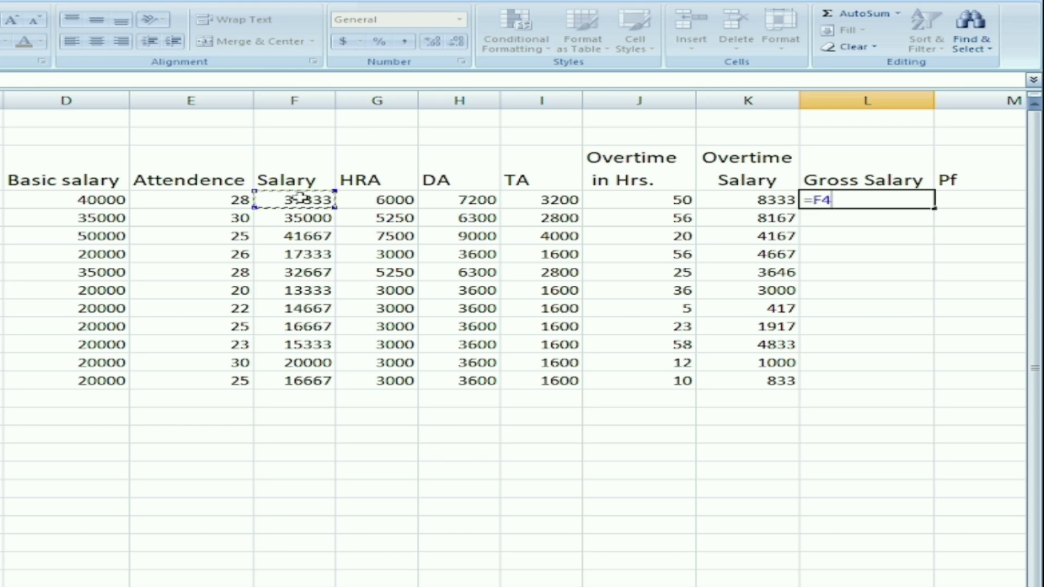
text(+)
click(408, 199)
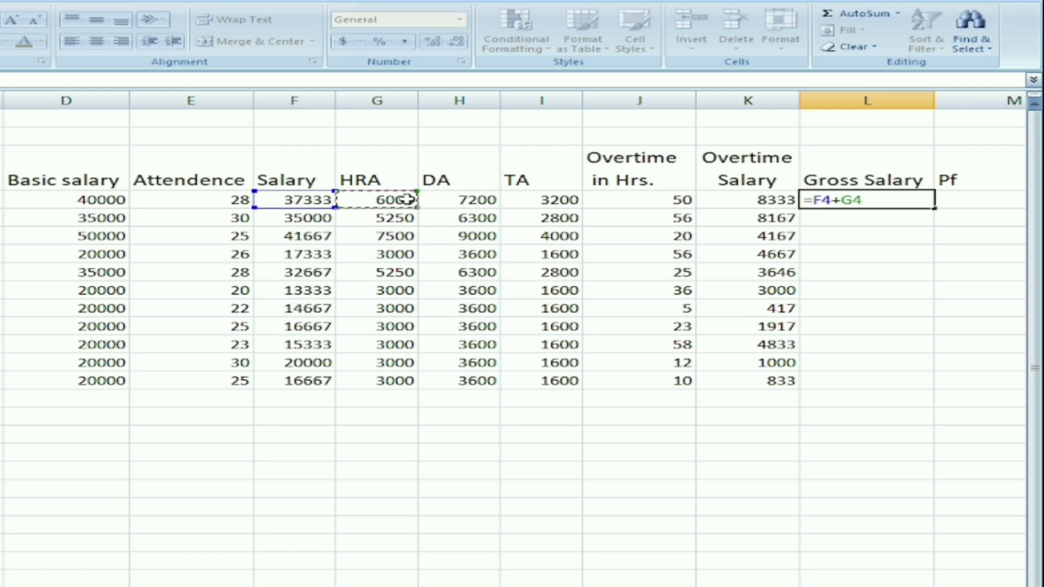
text(+)
click(466, 202)
text(+)
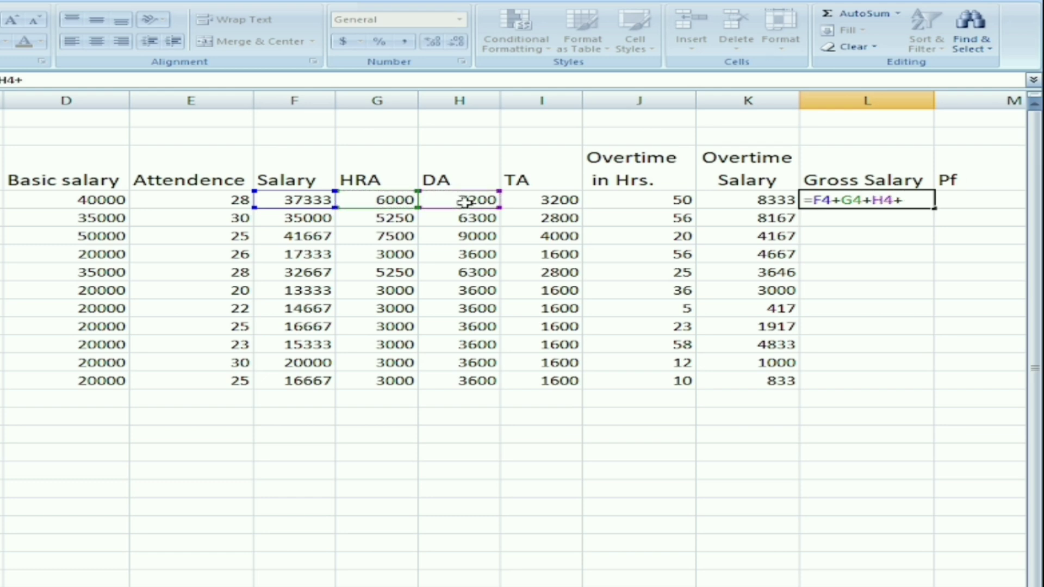
click(525, 201)
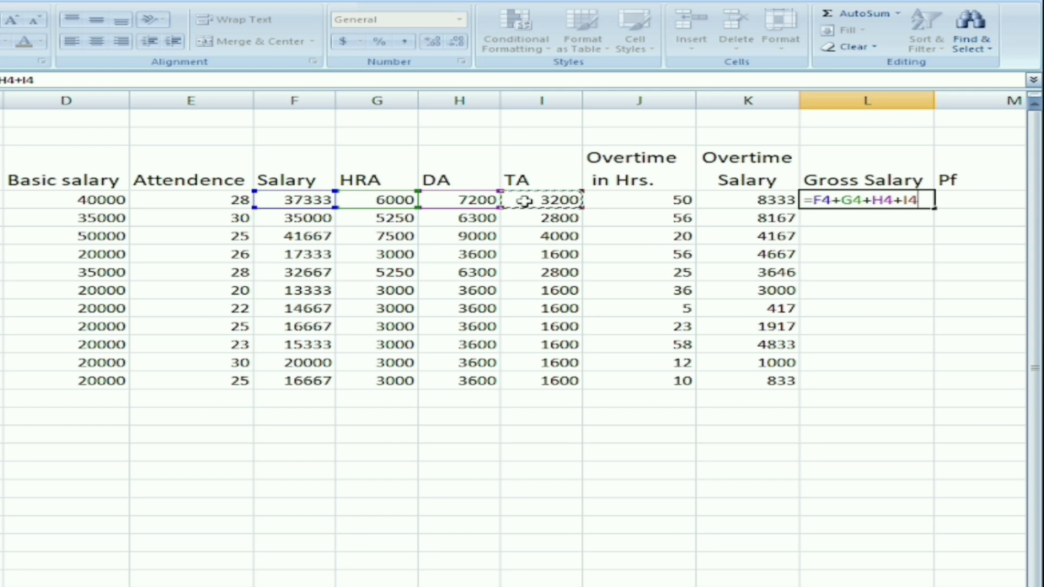
text(+)
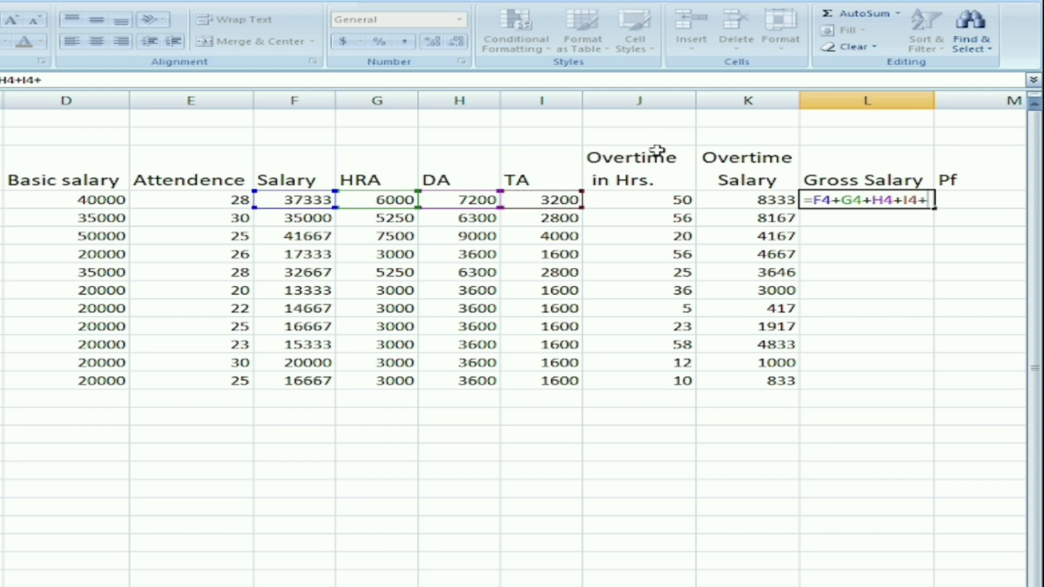
click(748, 197)
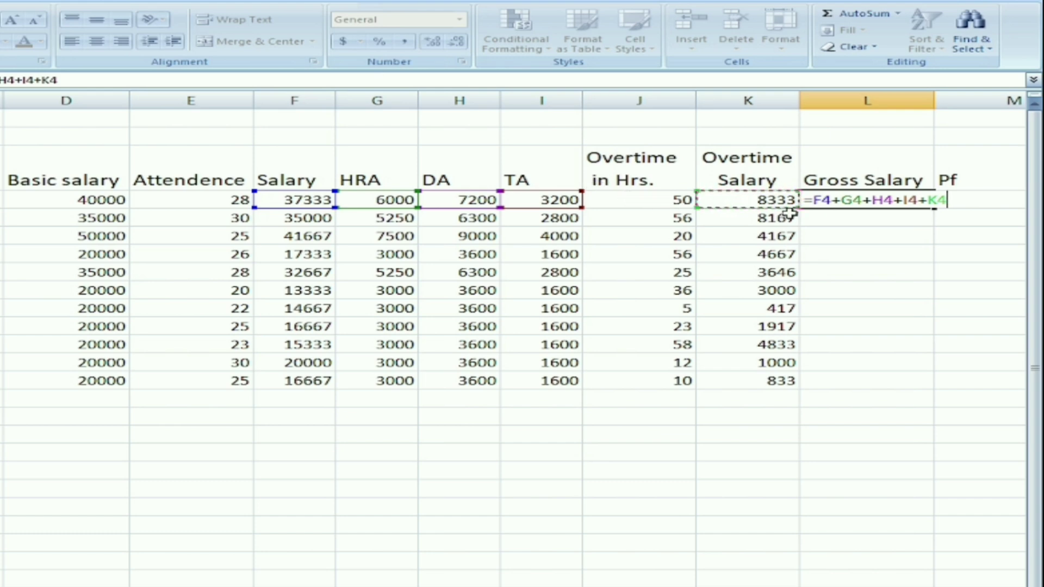
key(Return)
click(880, 200)
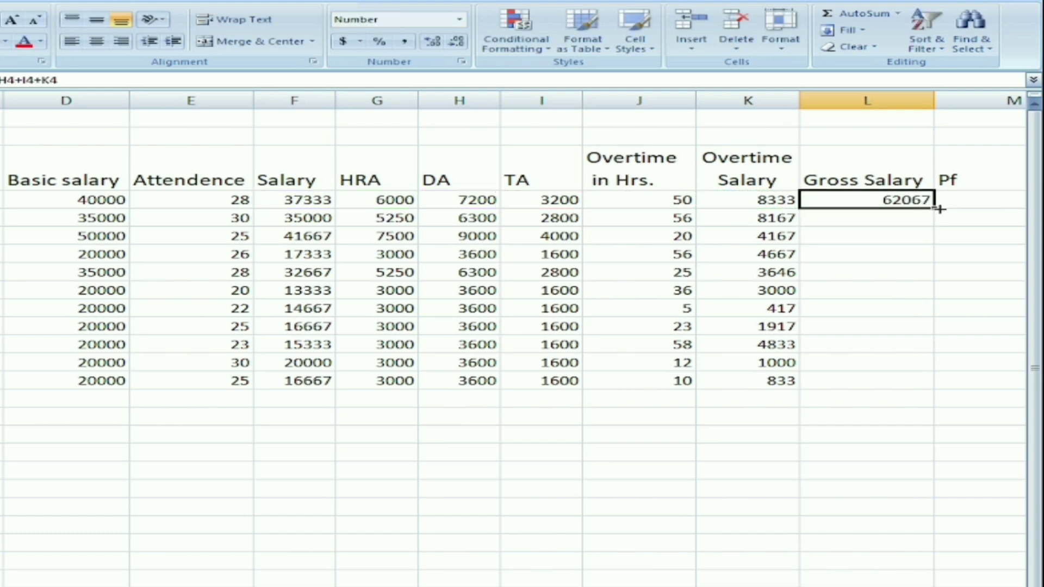
double_click(935, 208)
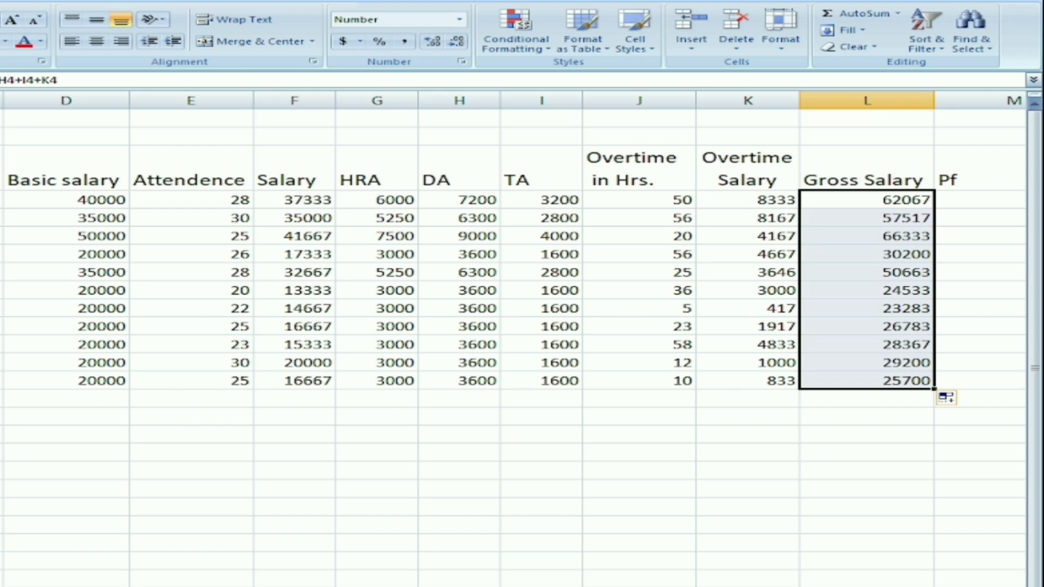
- Narrow the Pf column M and select its heading cell M3
scroll(522, 327, right, 2)
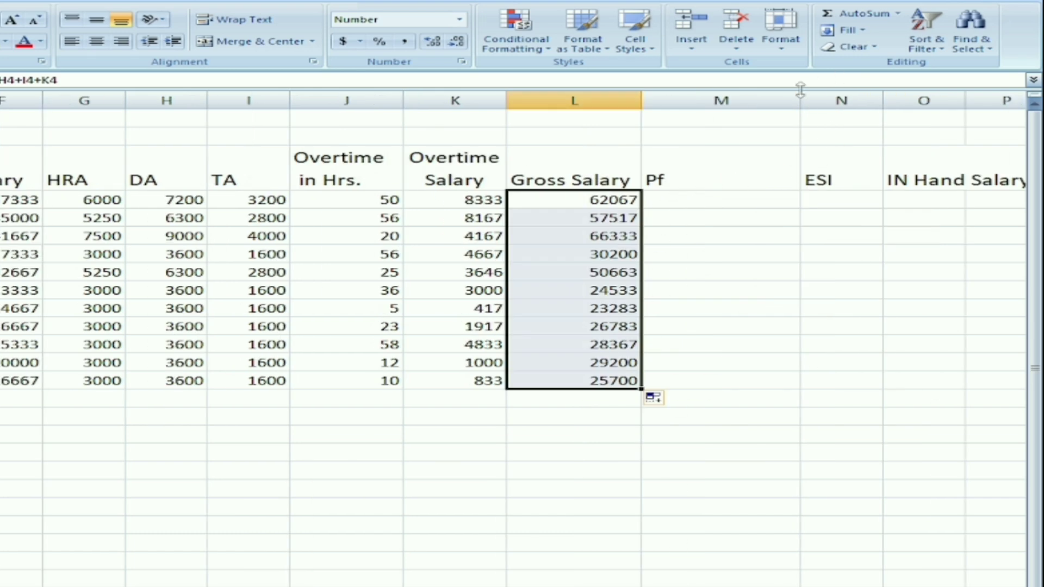
drag(800, 96, 754, 95)
click(673, 203)
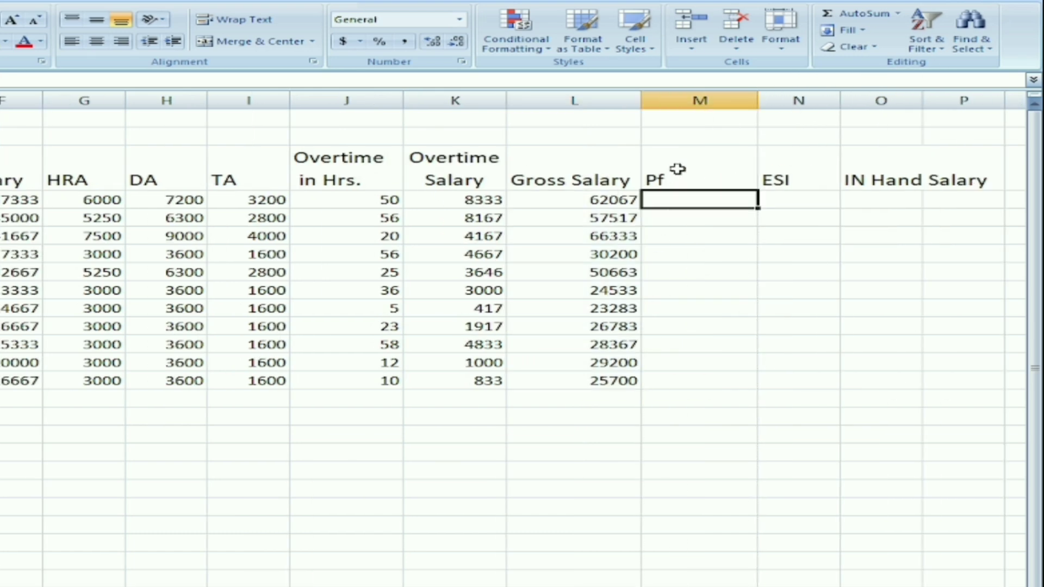
click(677, 169)
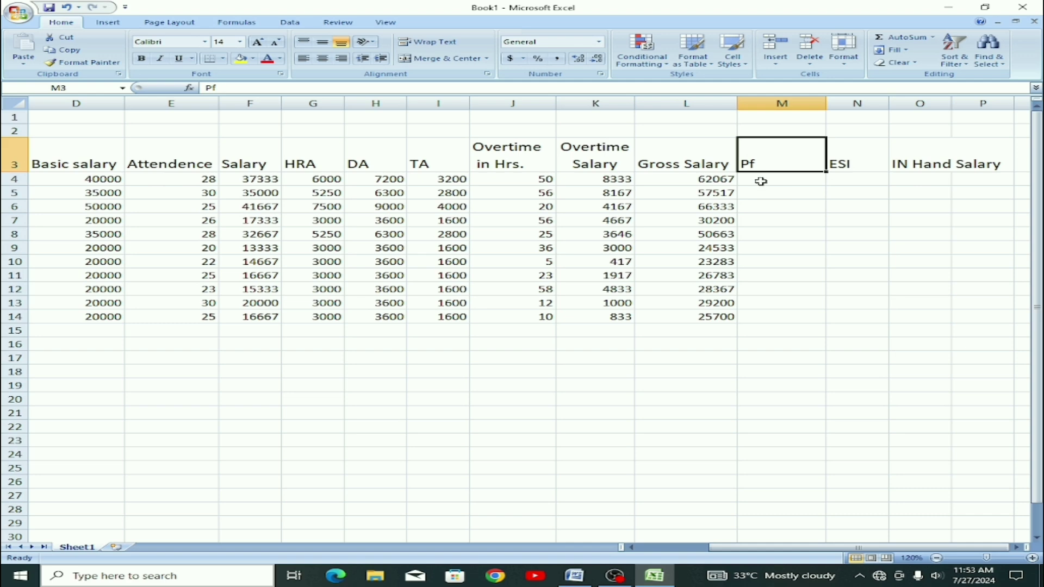
- Check the P.F rate in the Word percentage table and calculate Pf in M4 with =D4*12/100, filled down to M14
click(574, 576)
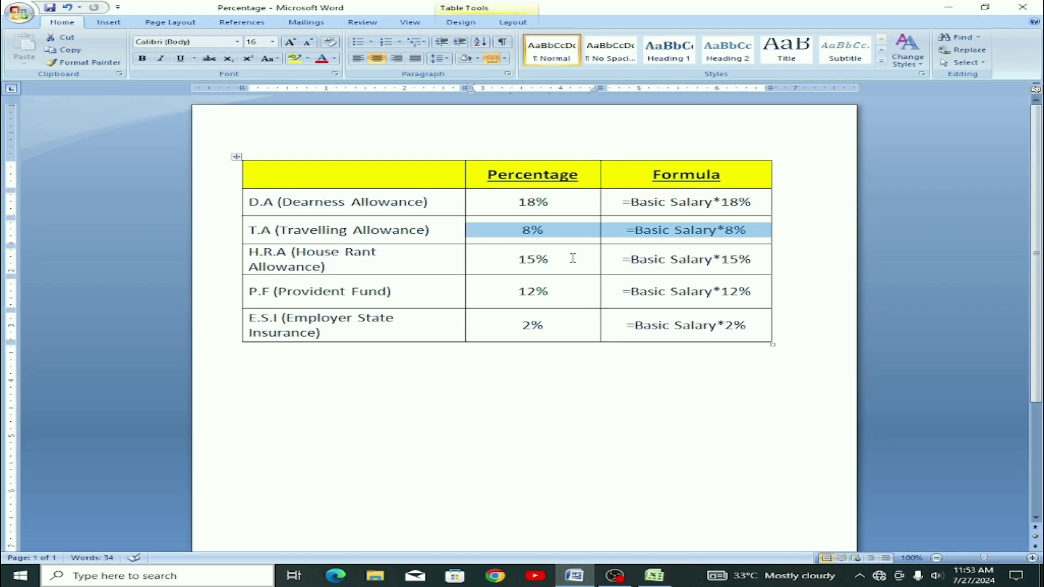
click(654, 576)
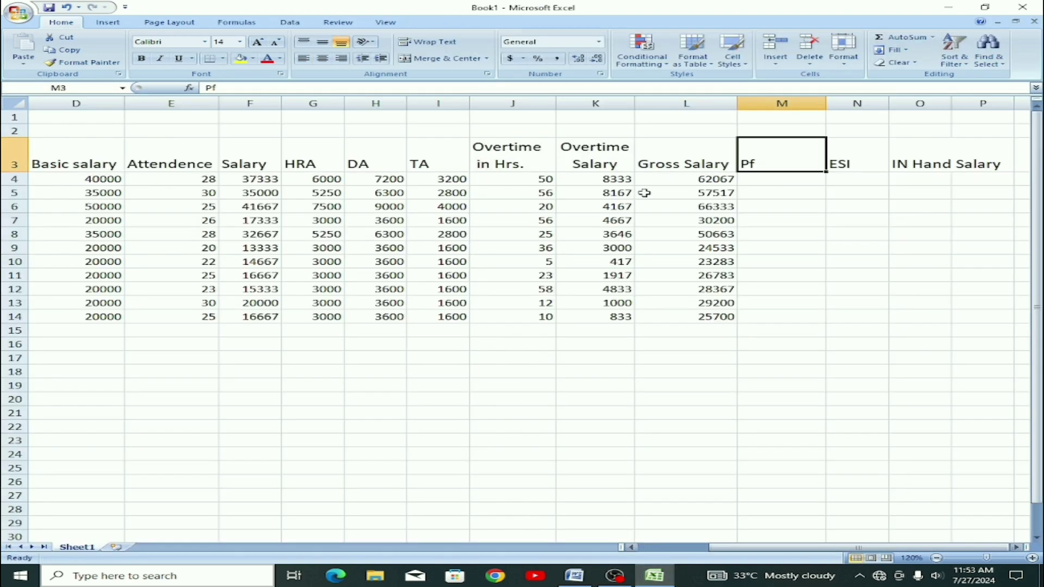
click(775, 184)
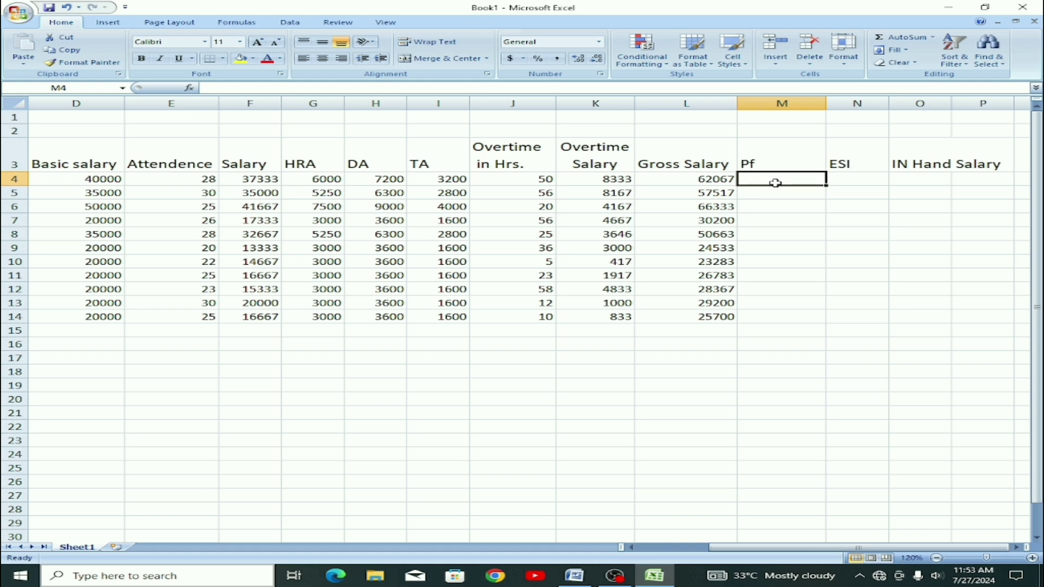
text(=)
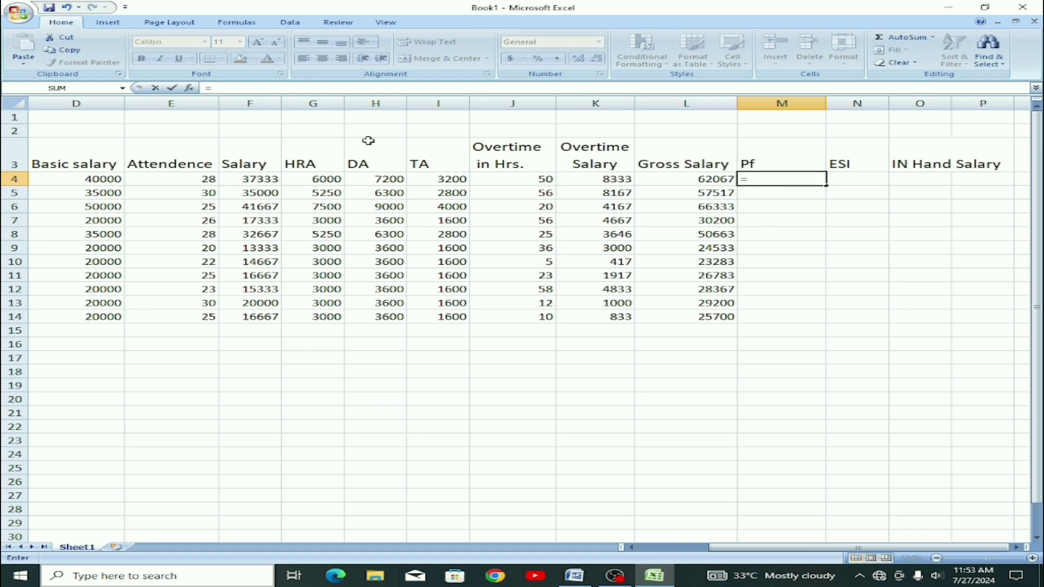
click(110, 179)
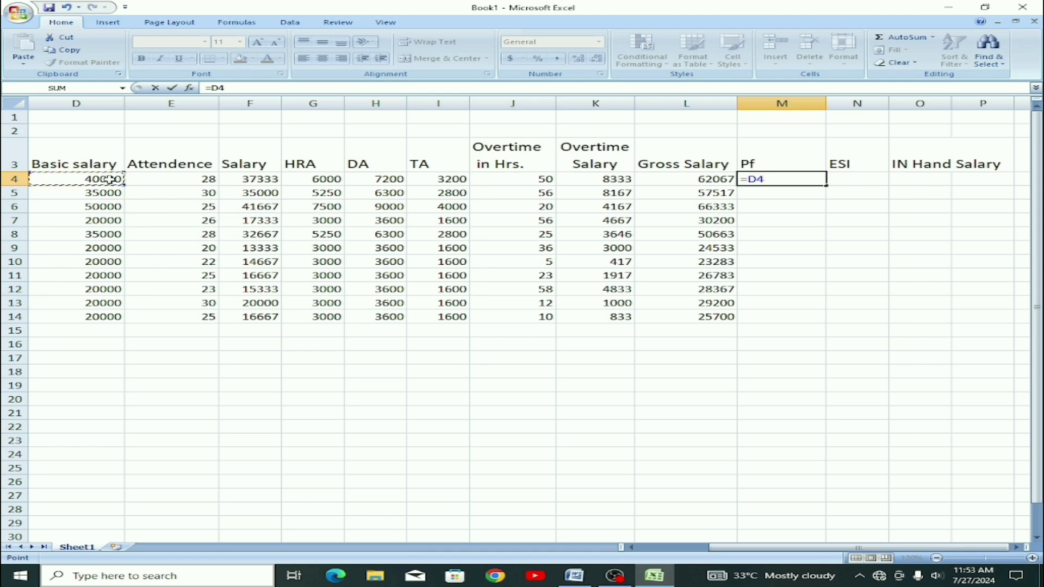
text(*12/100)
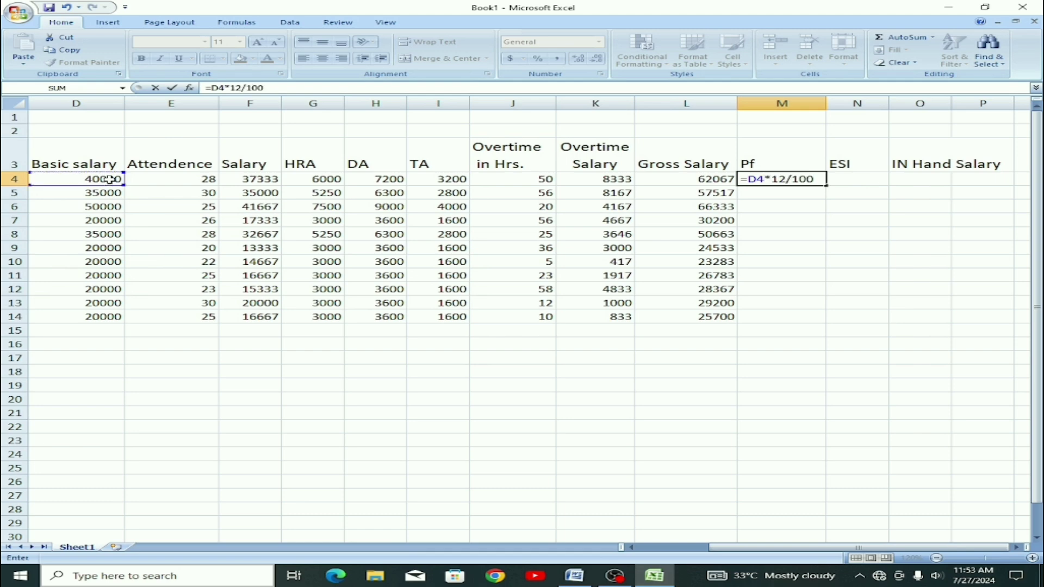
key(Return)
click(797, 174)
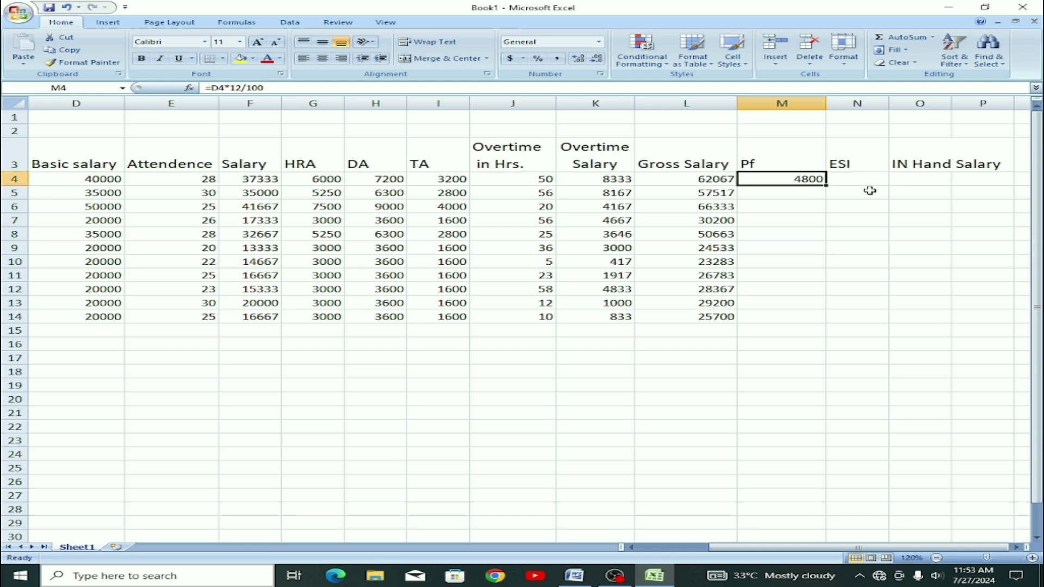
double_click(824, 185)
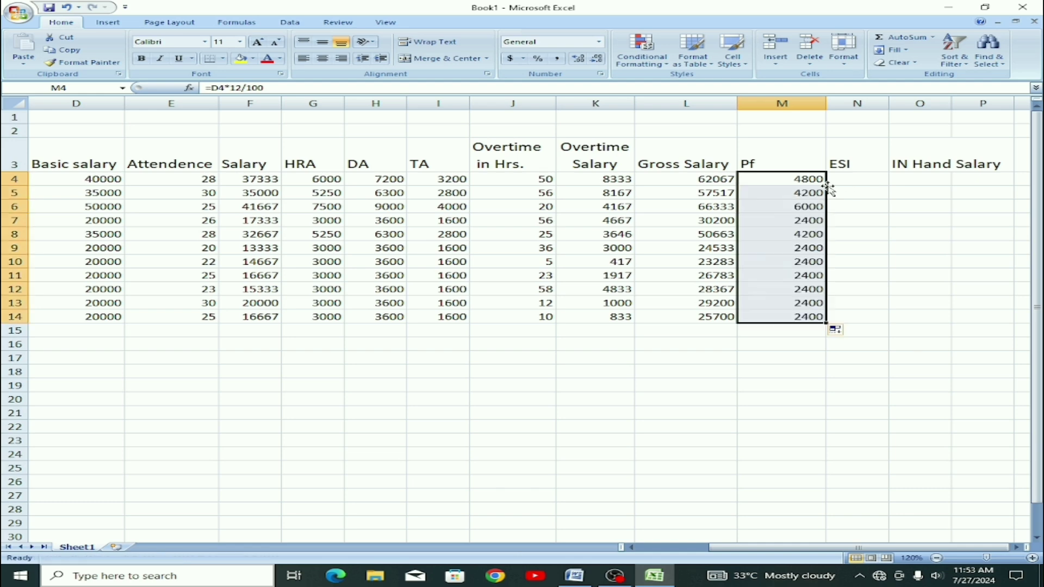
- Calculate ESI in N4 with =D4*2/100, checking the rate in the Word percentage table, and fill it down to N14
click(857, 179)
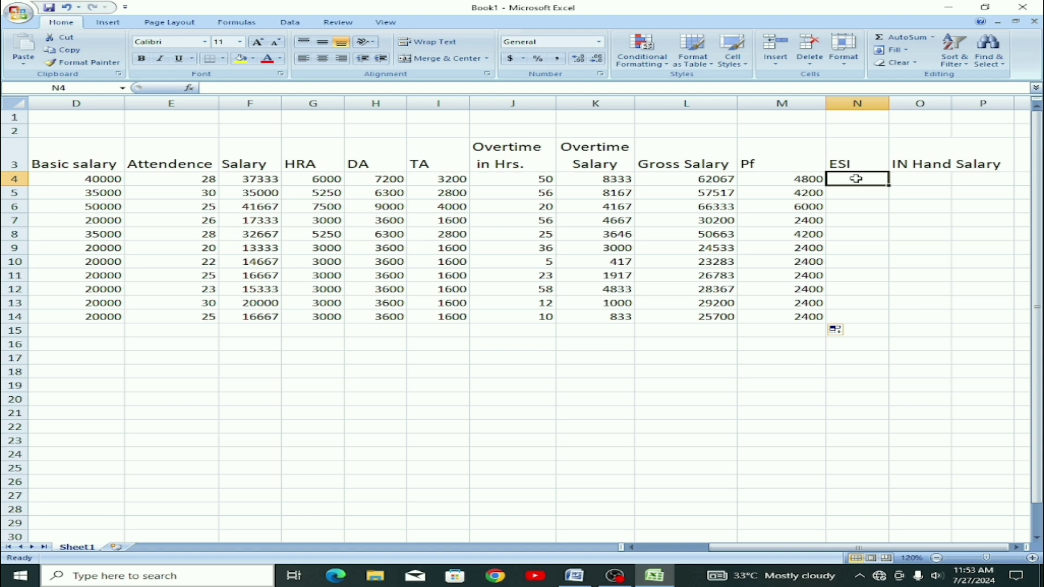
double_click(858, 179)
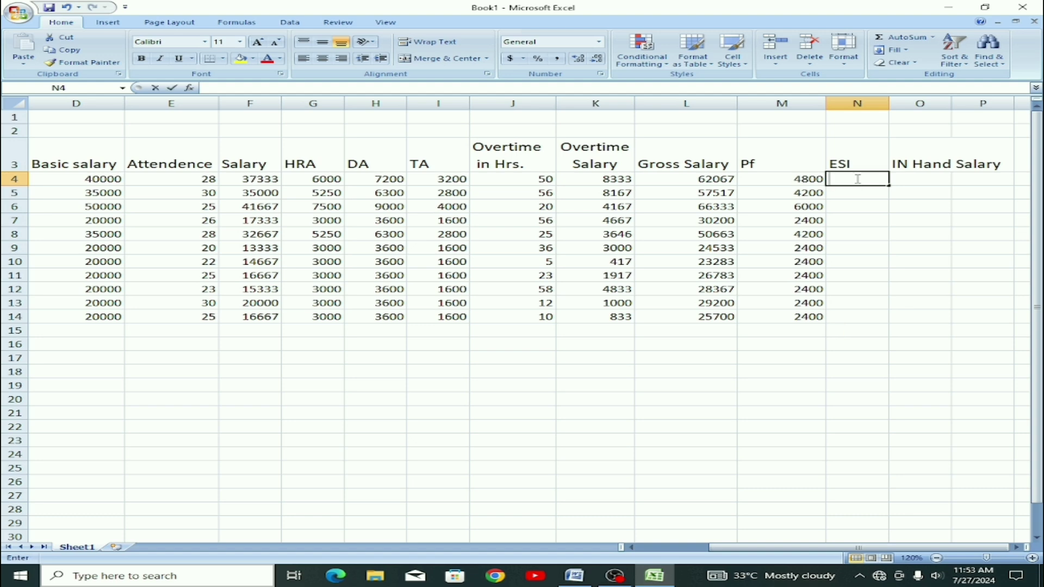
text(=)
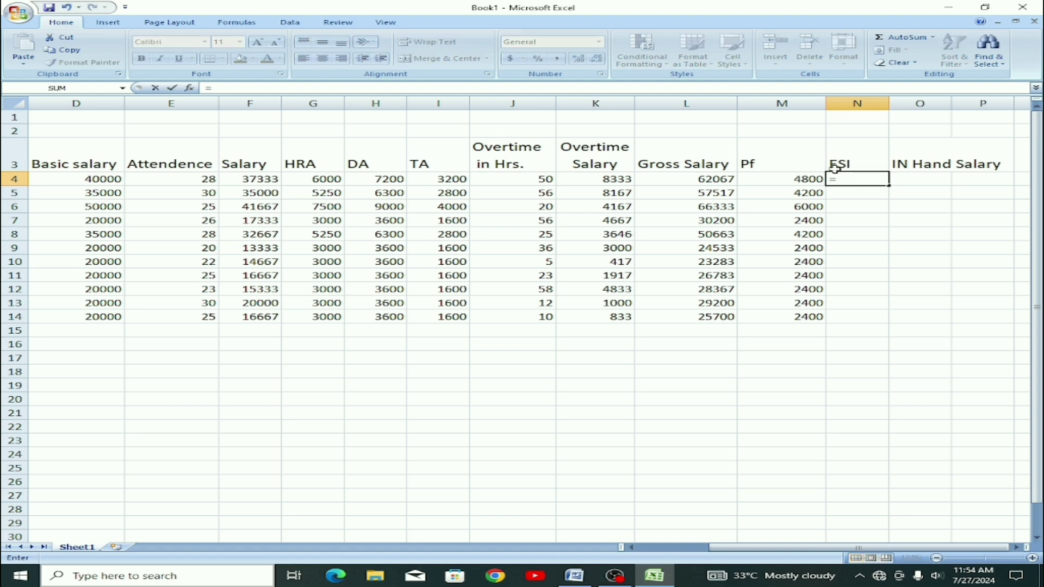
click(110, 178)
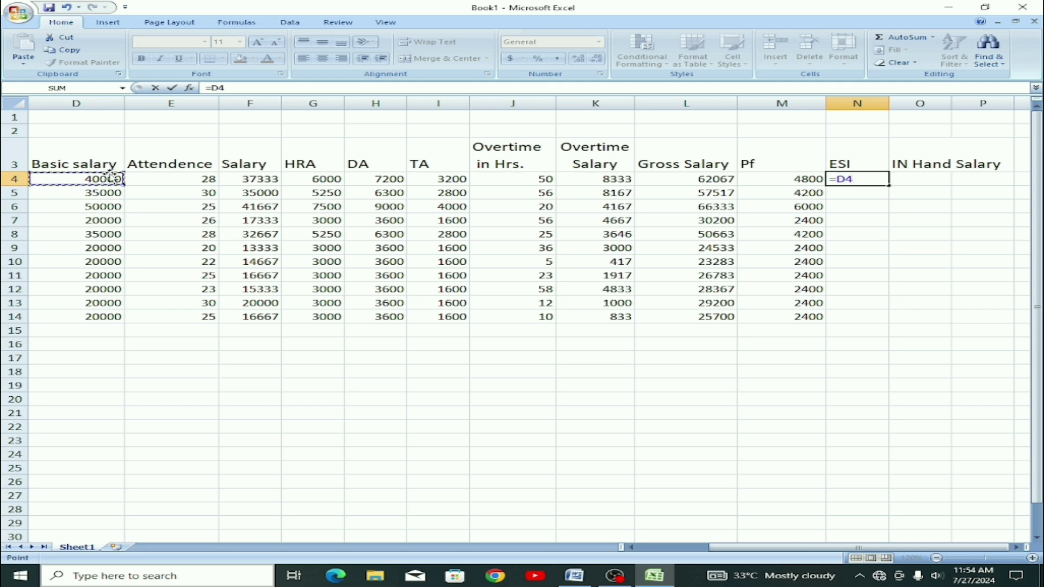
text(*)
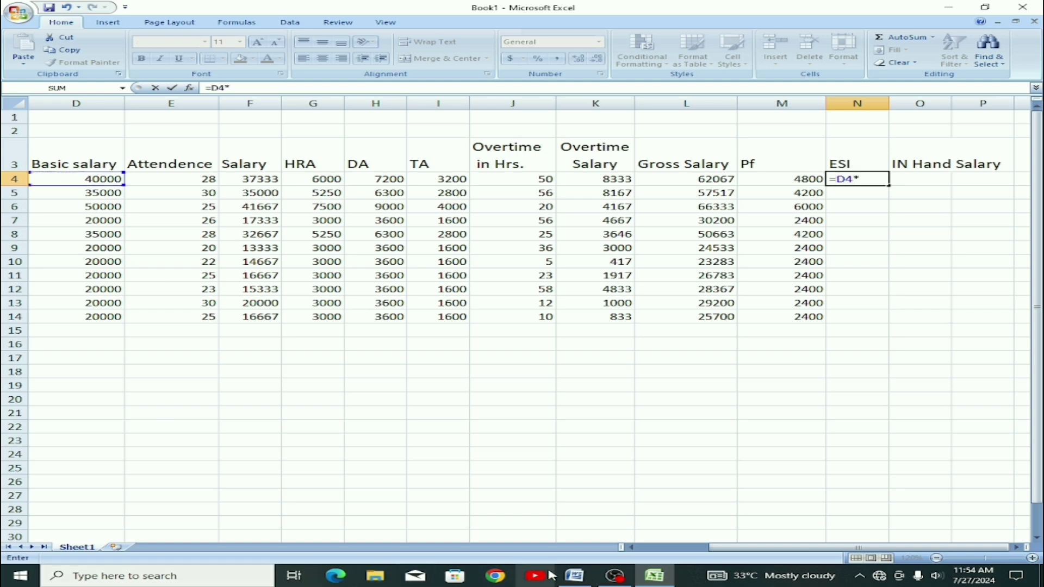
click(574, 576)
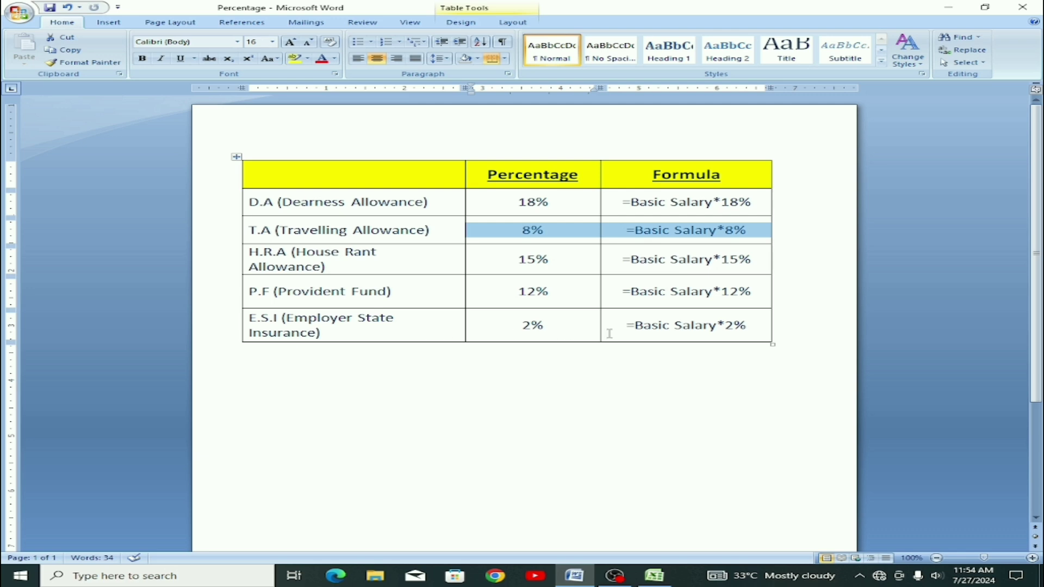
click(654, 576)
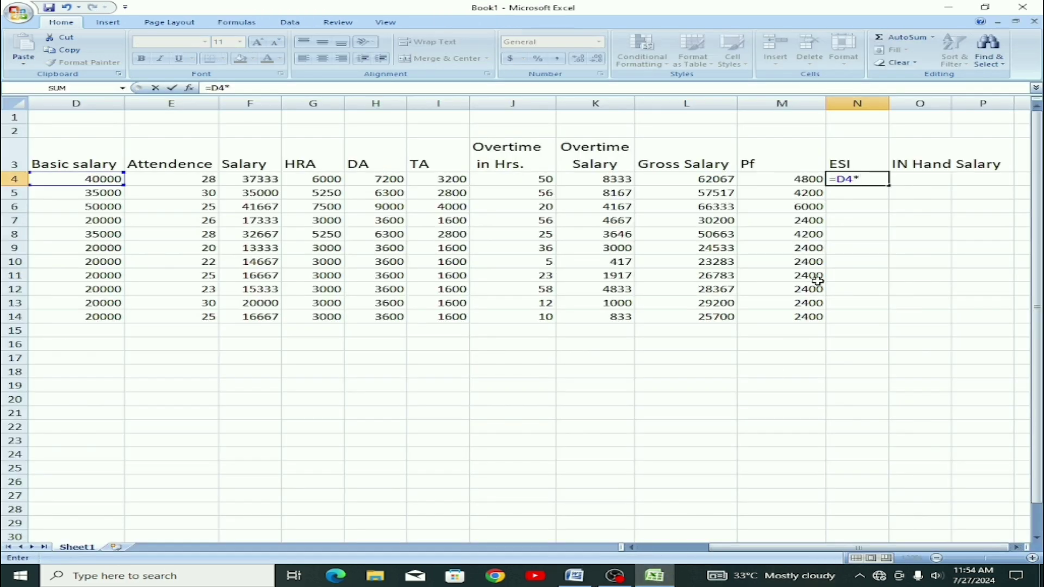
text(2/100)
key(Return)
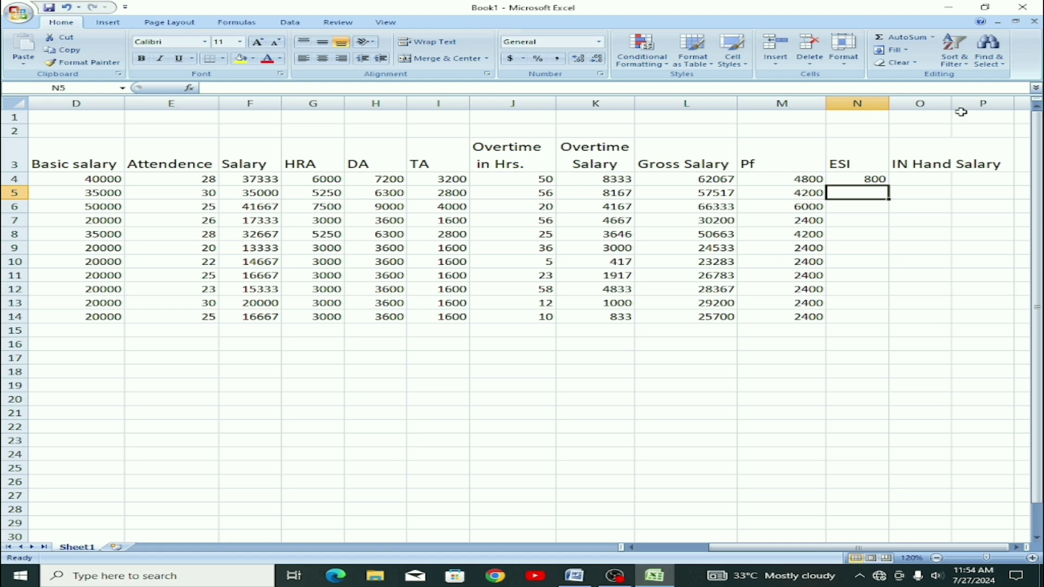
click(864, 183)
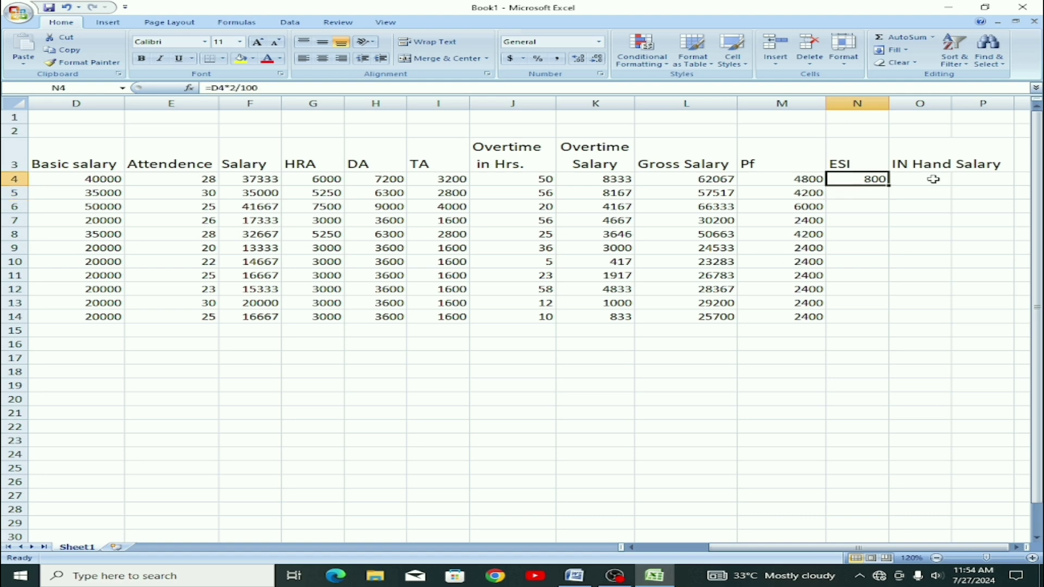
double_click(889, 185)
- Autofit column O to its heading and calculate the in-hand salary in O4 with =L4-M4-N4, filled down to O14
click(1004, 181)
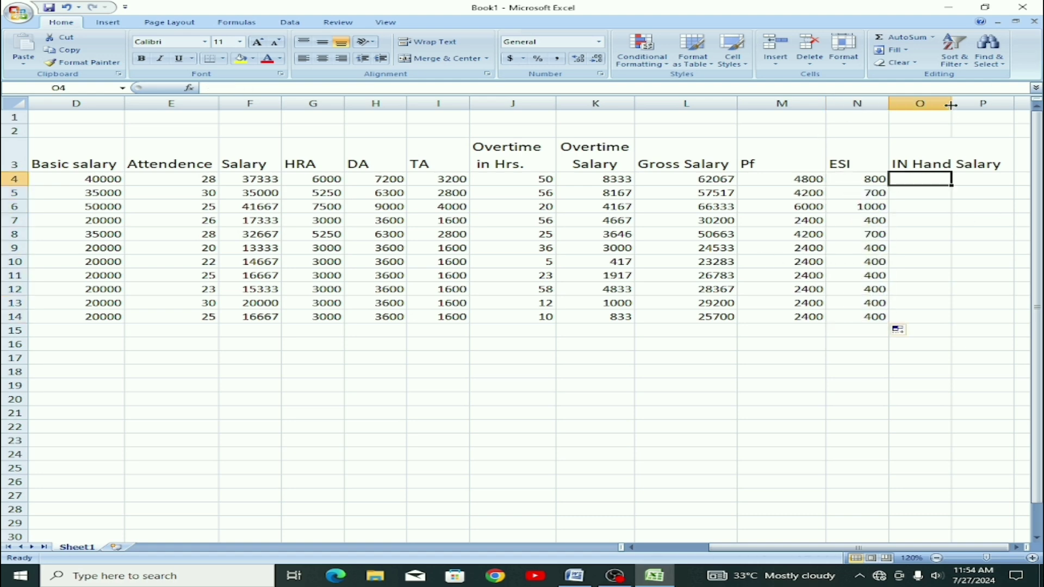
double_click(952, 103)
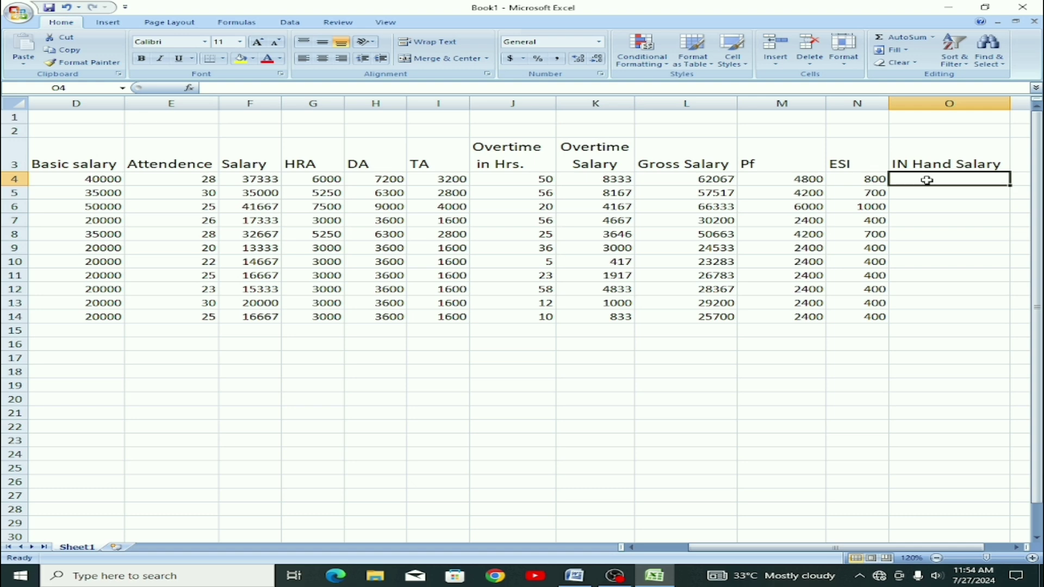
text(=)
click(703, 177)
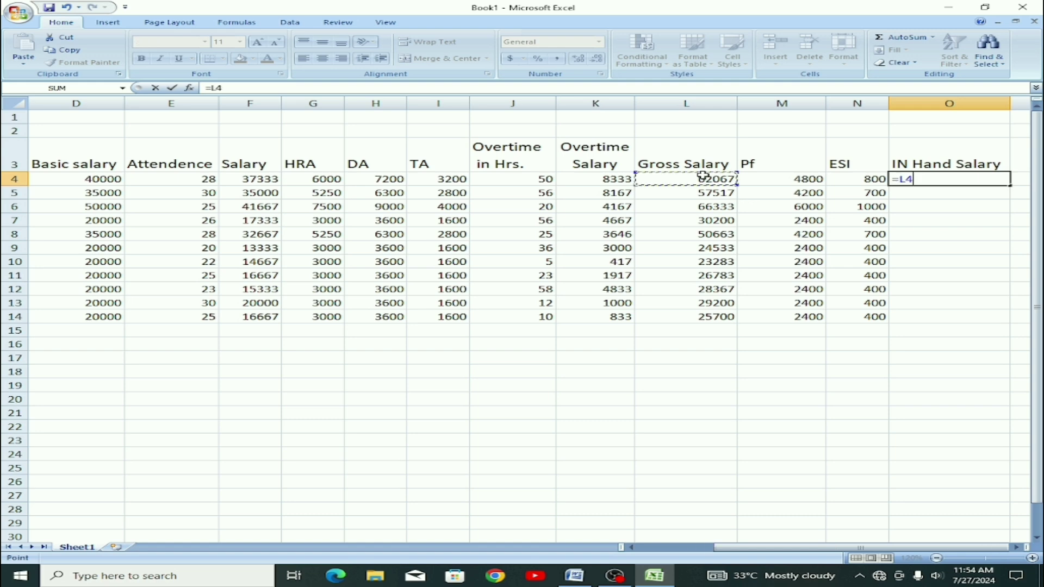
click(817, 178)
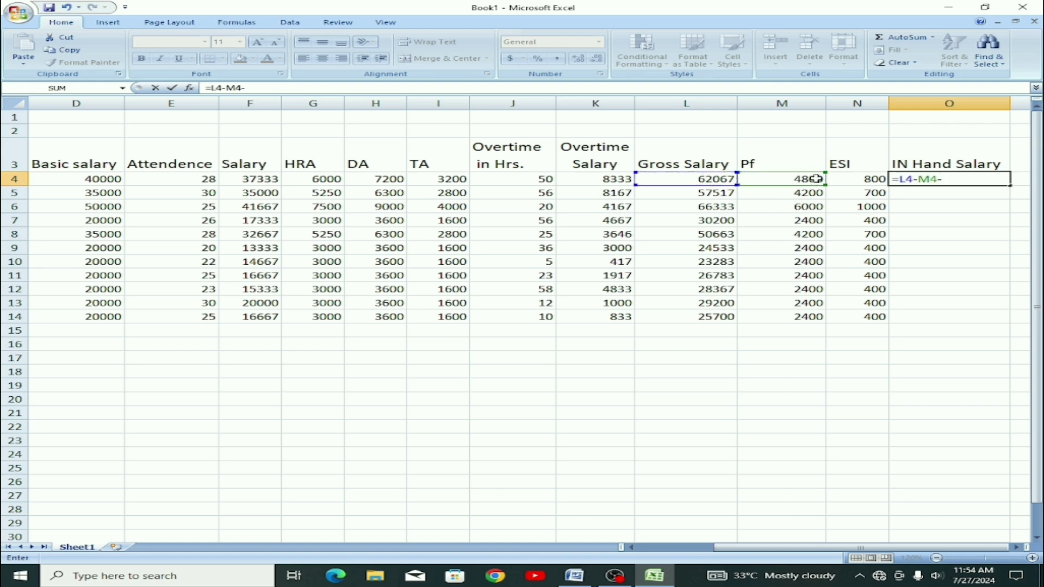
text(-)
click(873, 179)
key(Return)
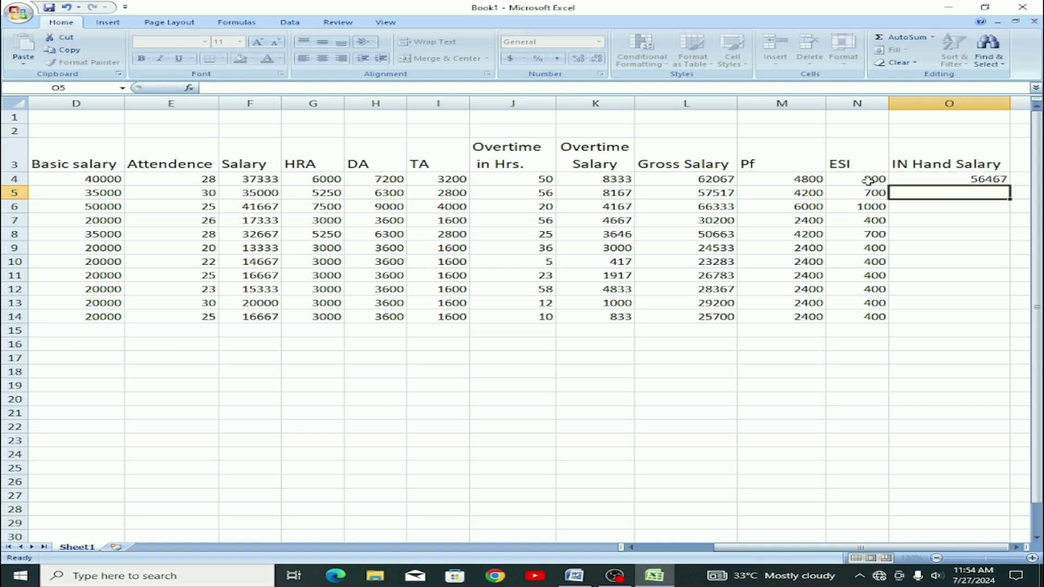
click(973, 177)
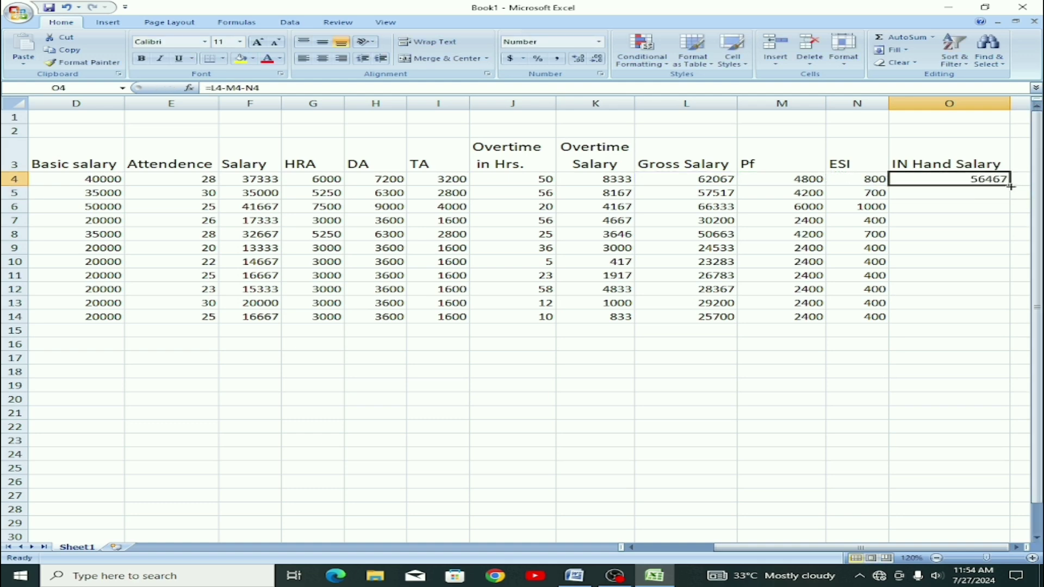
double_click(1011, 186)
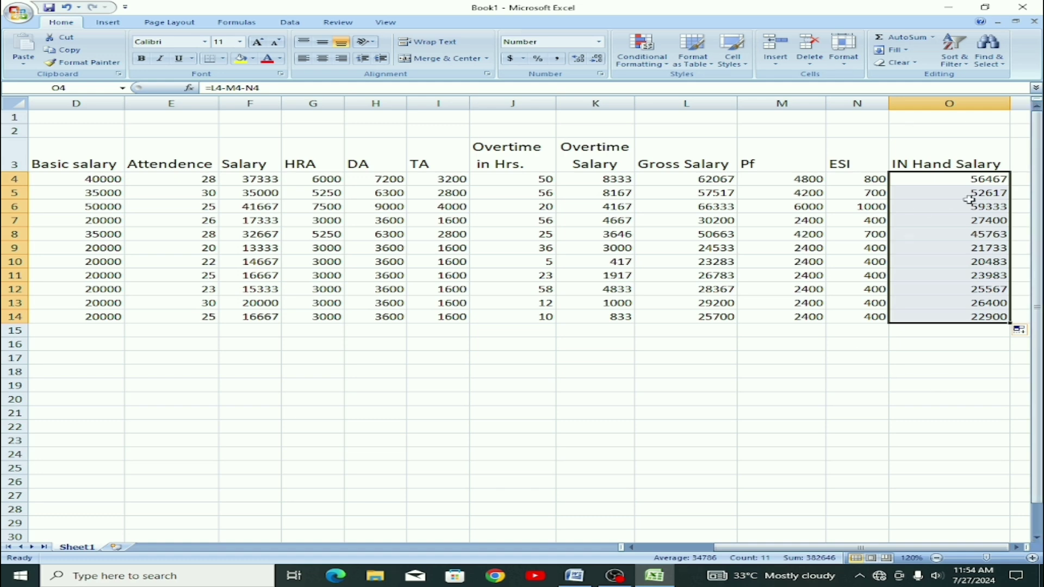
- Break the Gross Salary heading in L3 onto two lines, with Salary on the second line
click(872, 276)
drag(952, 179, 952, 316)
drag(848, 548, 904, 523)
double_click(687, 161)
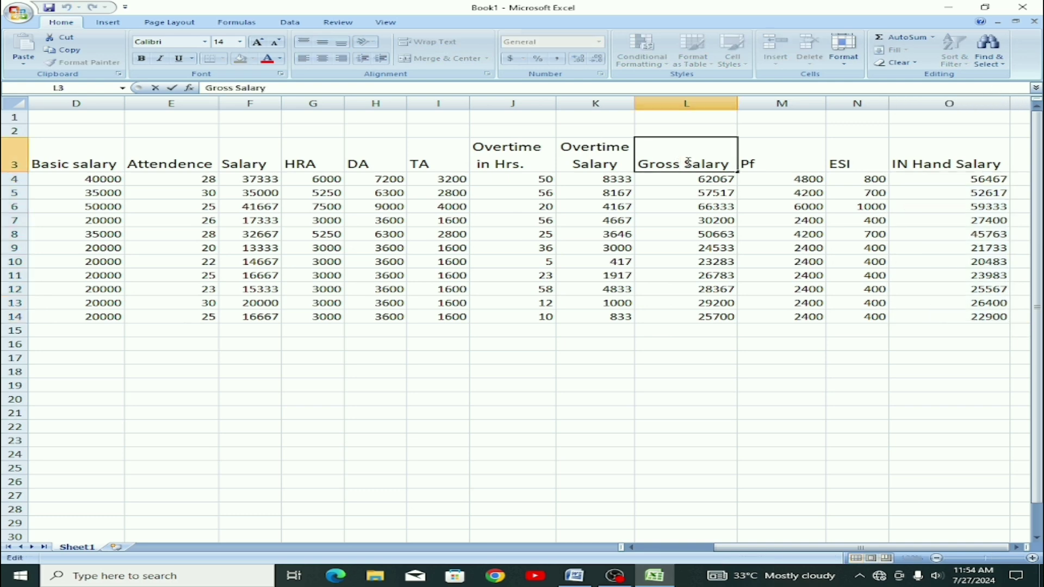
key(alt+Return)
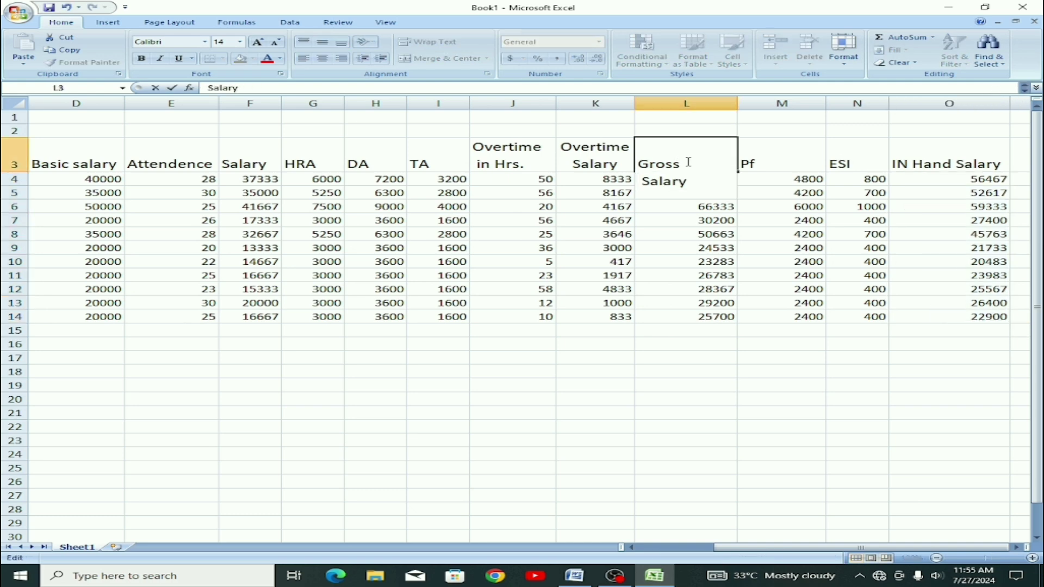
key(Return)
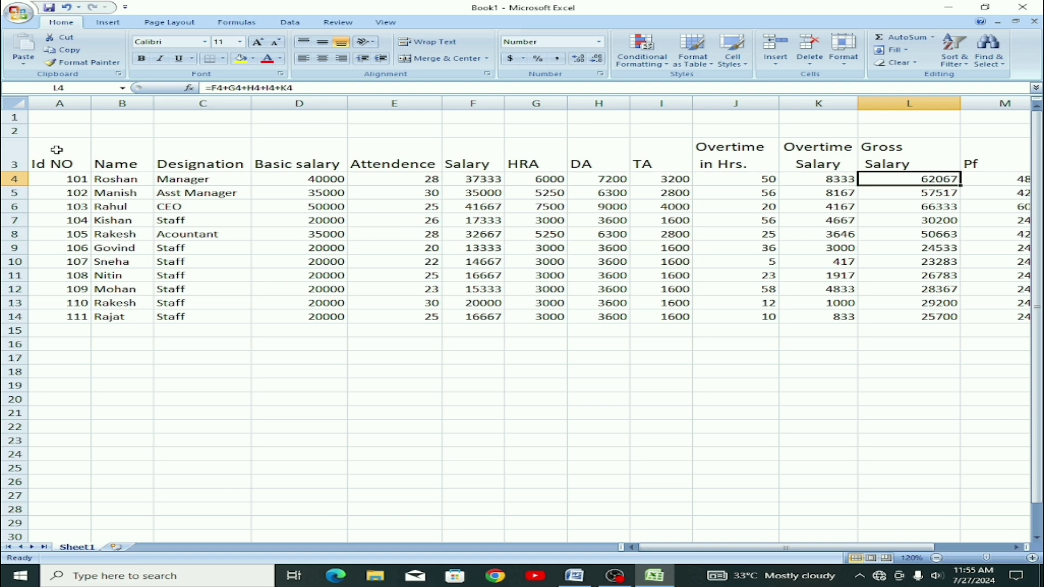
- Align the whole table A3:O14 to the vertical middle and to the left of its cells
drag(57, 152, 951, 317)
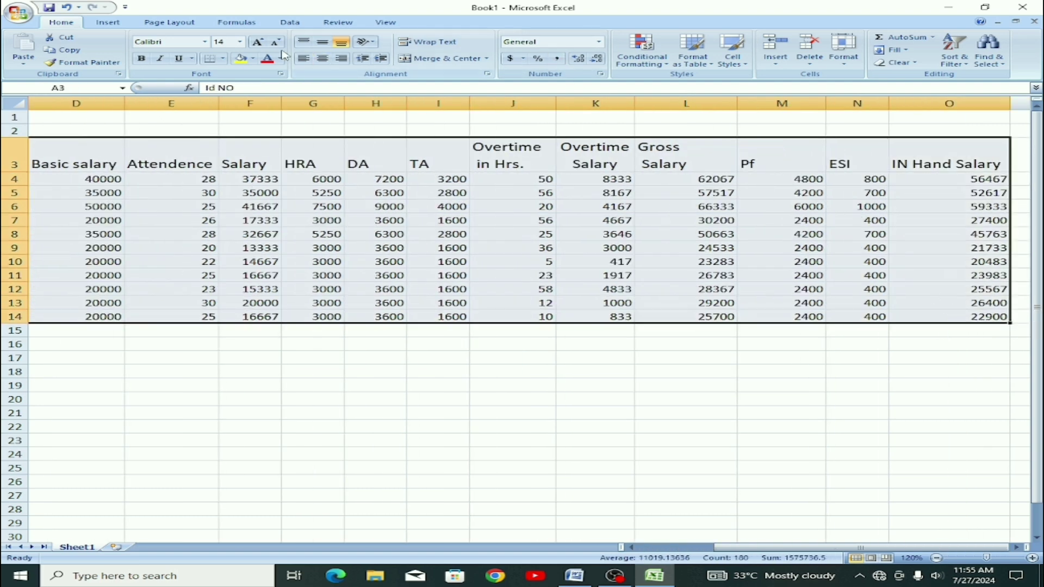
click(327, 42)
click(304, 58)
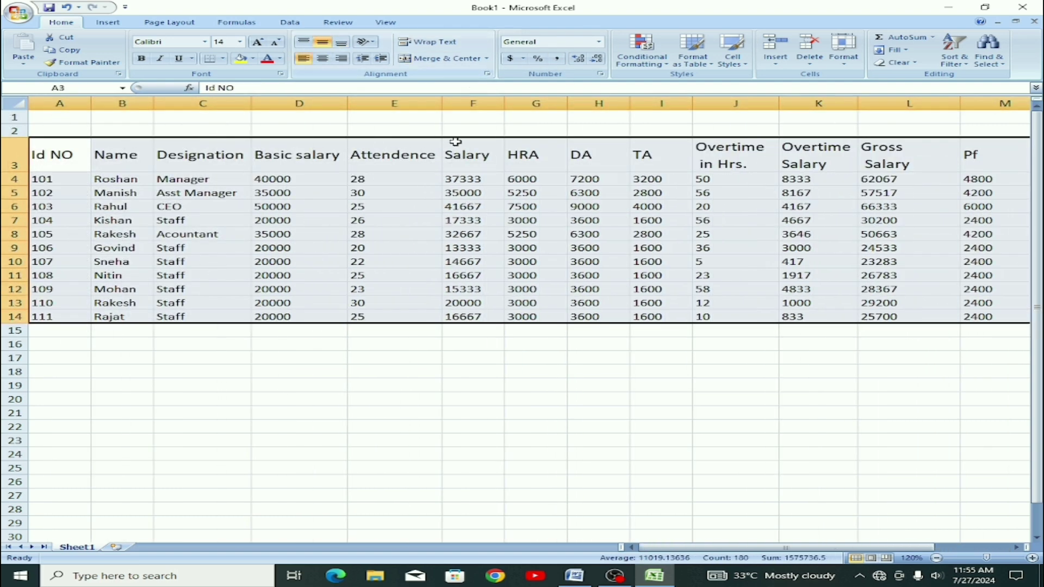
- Center the headings in A3:O3 horizontally and fill the heading row with yellow
drag(75, 153, 919, 157)
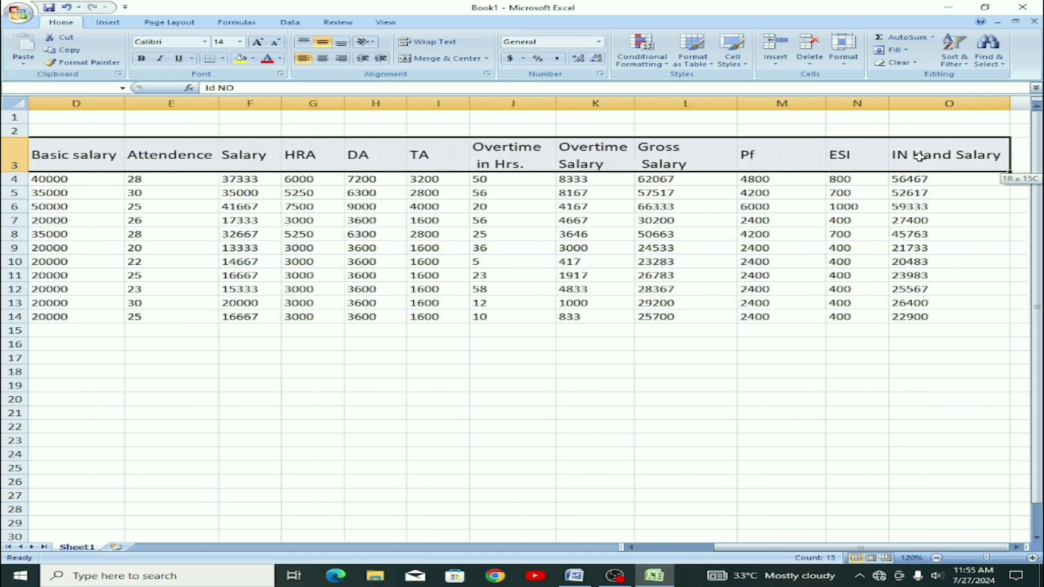
click(323, 58)
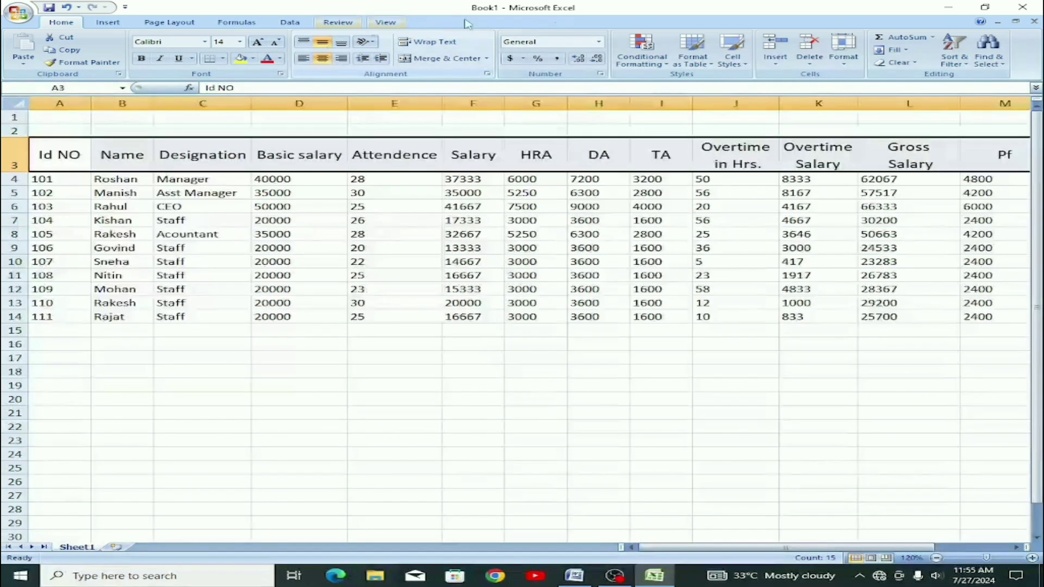
click(241, 59)
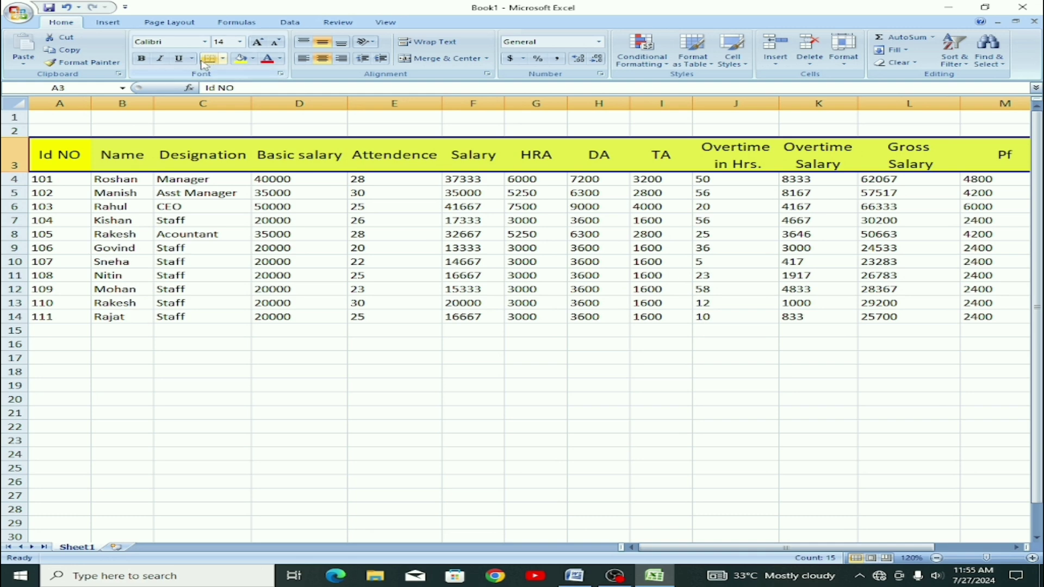
- Apply all borders and bold text to the heading row A3:O3
click(222, 59)
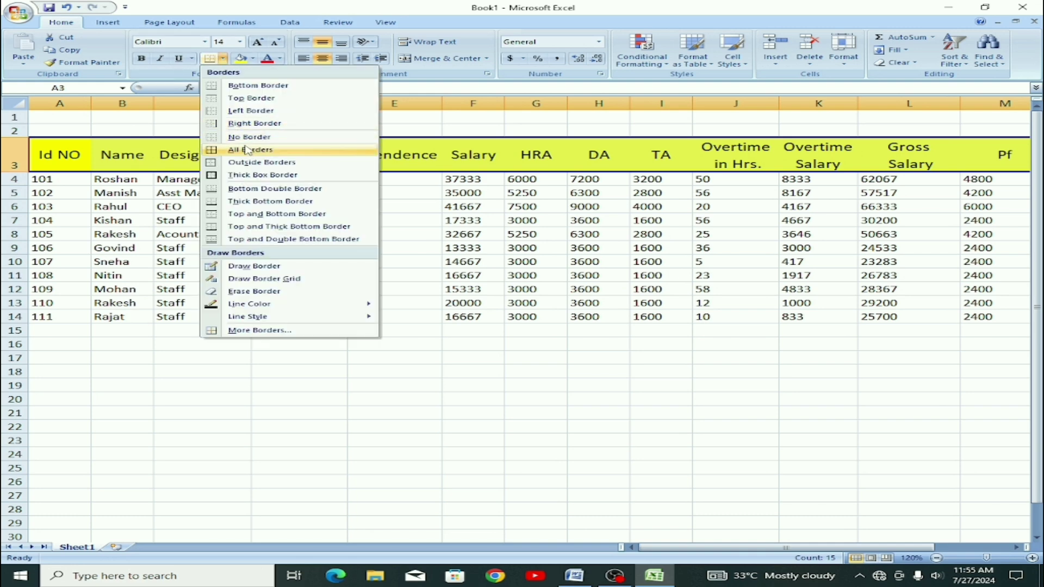
click(250, 150)
click(142, 58)
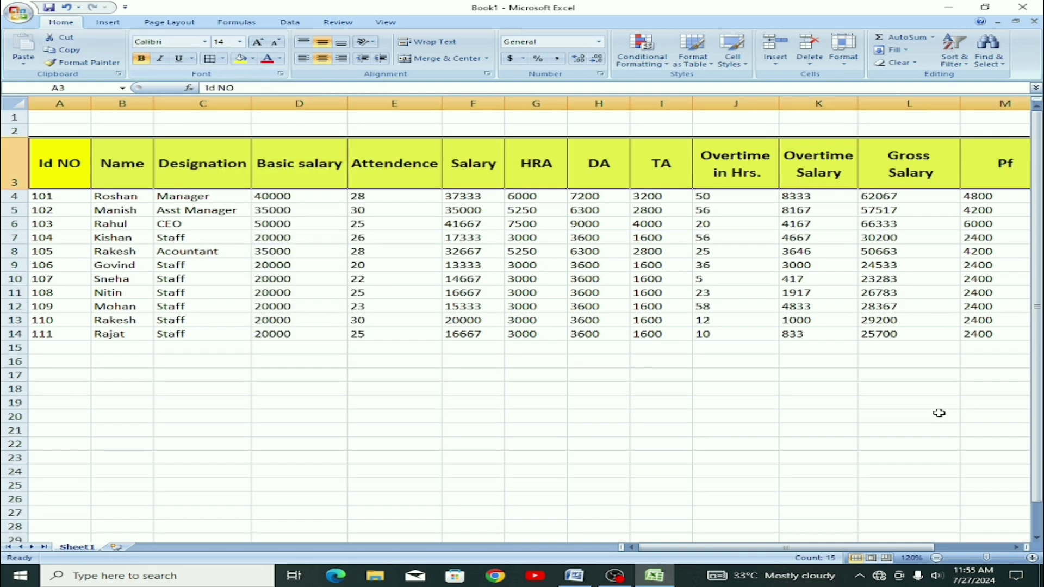
drag(910, 548, 751, 541)
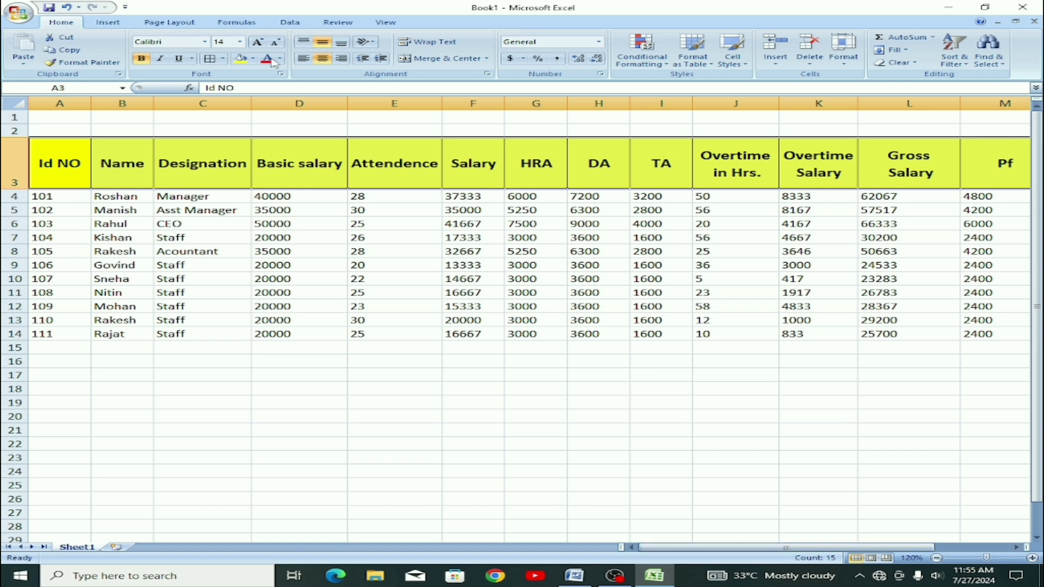
- Merge and center A1:O2 above the table and enter the title "Employee Salary sheet of June"
drag(63, 117, 911, 131)
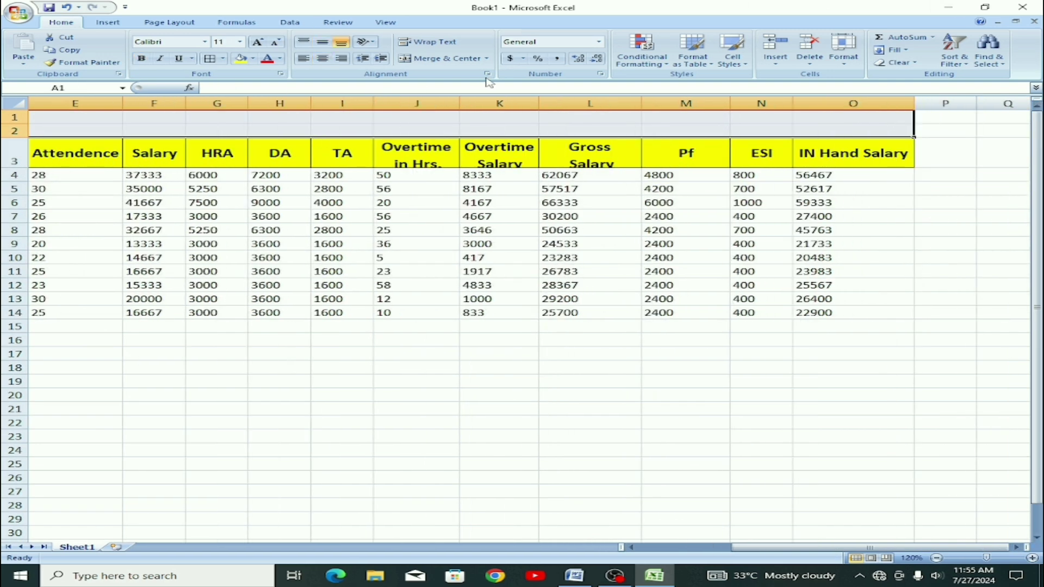
click(460, 61)
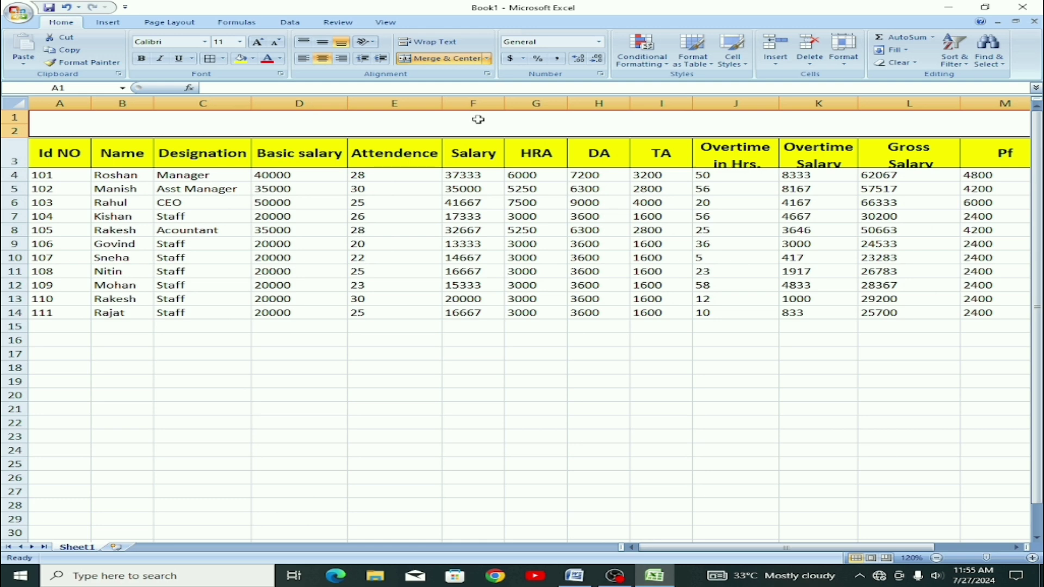
text(E)
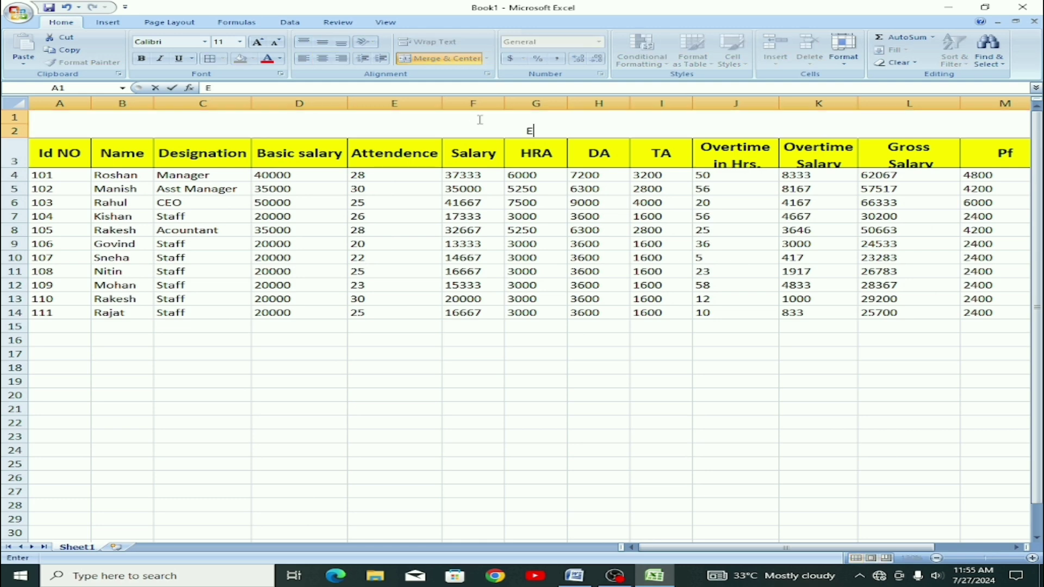
text(mployee)
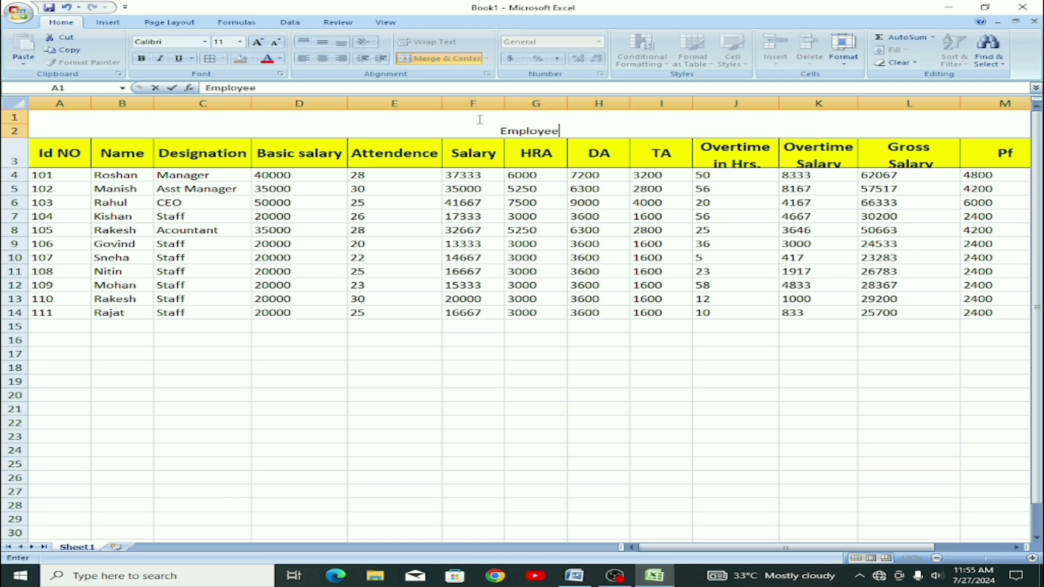
text( Salary she)
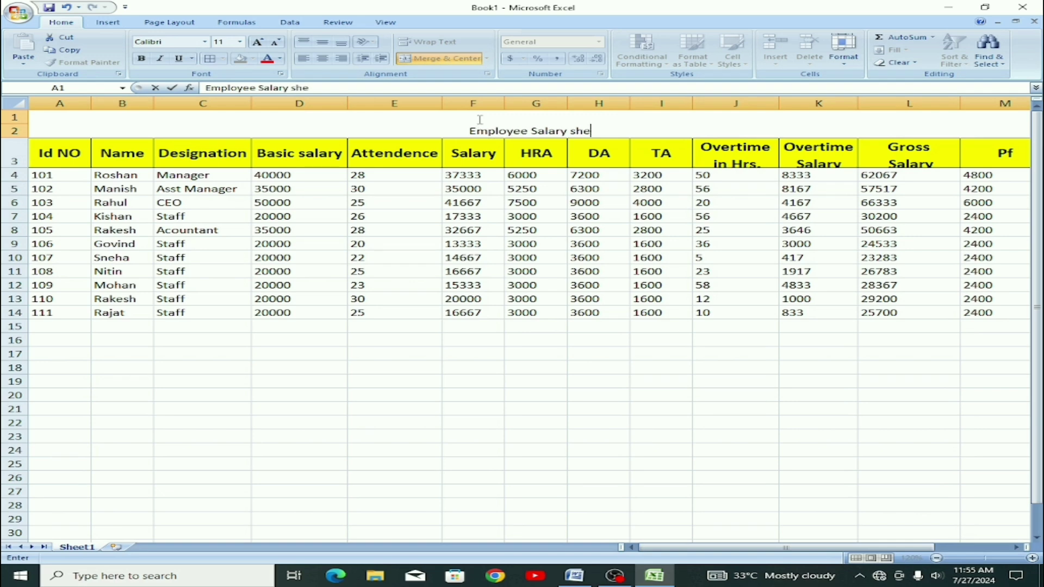
text(et of June)
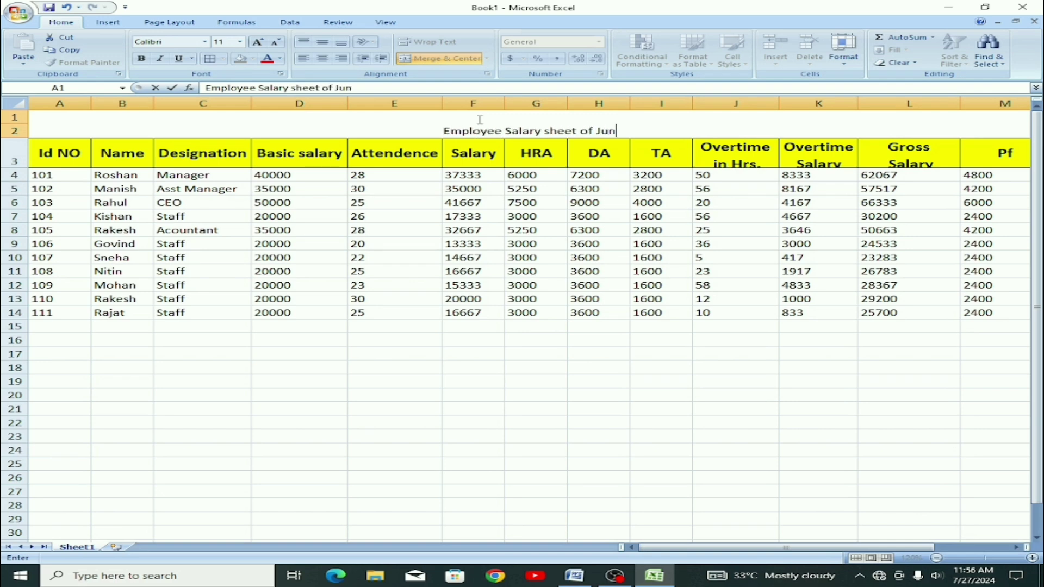
click(548, 257)
- Align the merged title to the vertical middle and set its font size to 20
drag(543, 122, 541, 133)
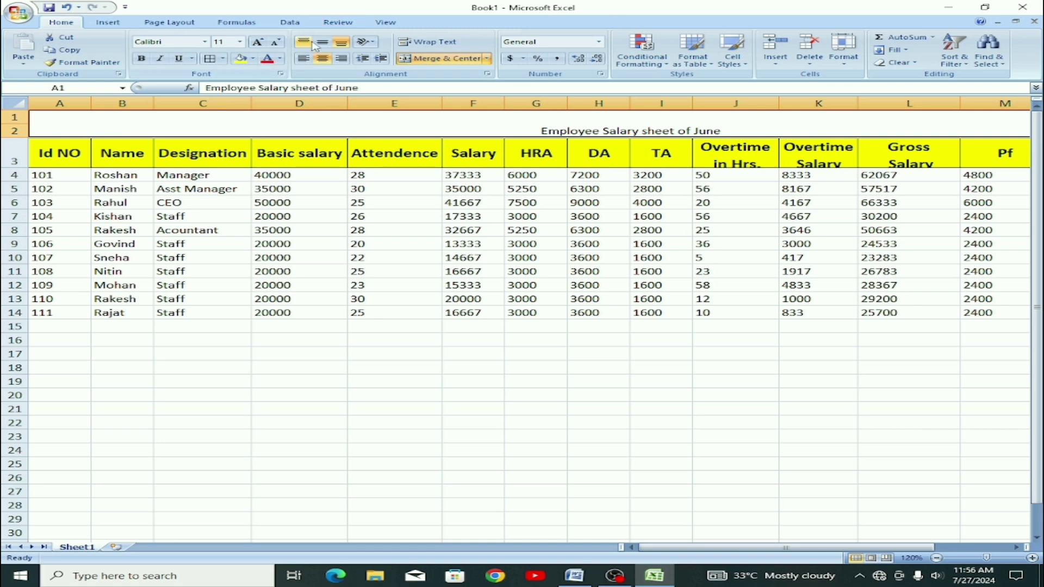
click(438, 59)
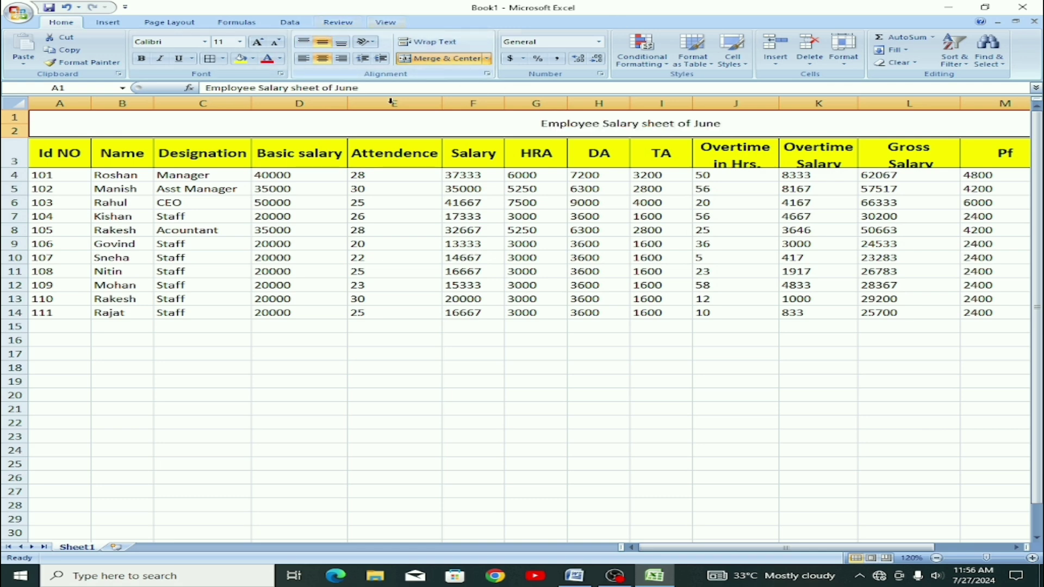
click(239, 42)
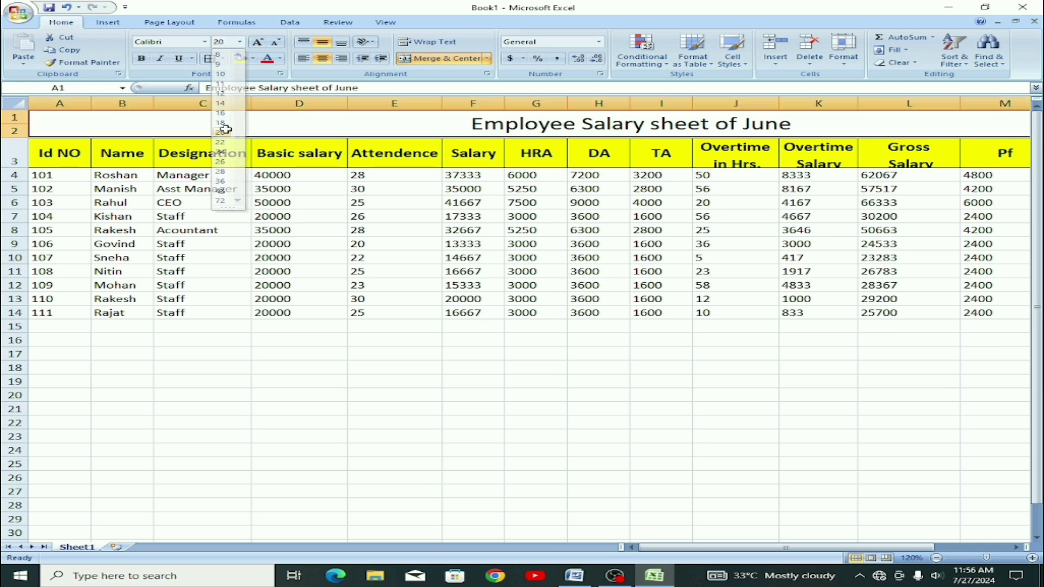
click(228, 133)
- Fill the title cell with standard green and make its text white
click(240, 58)
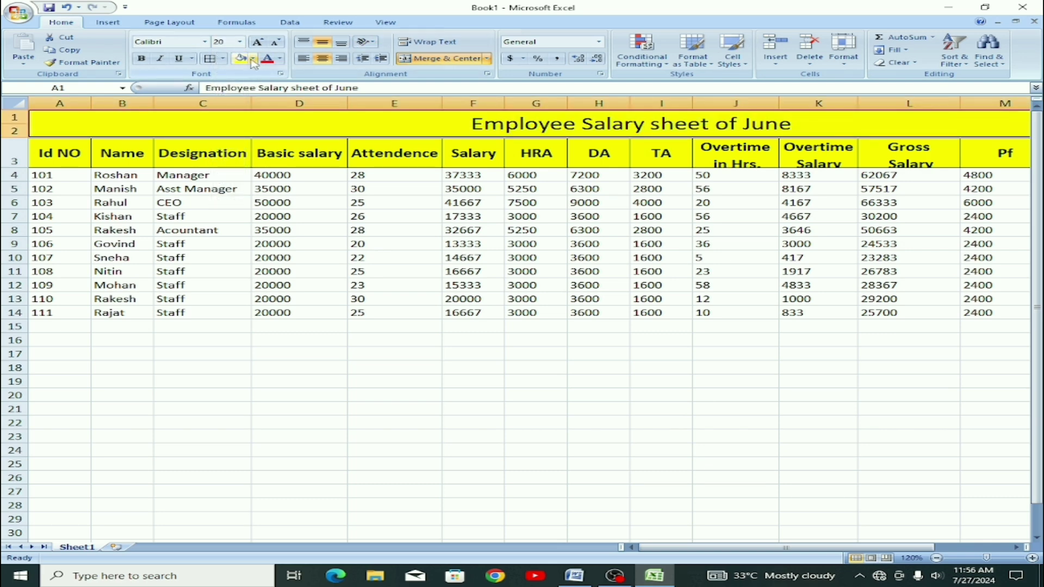
click(253, 59)
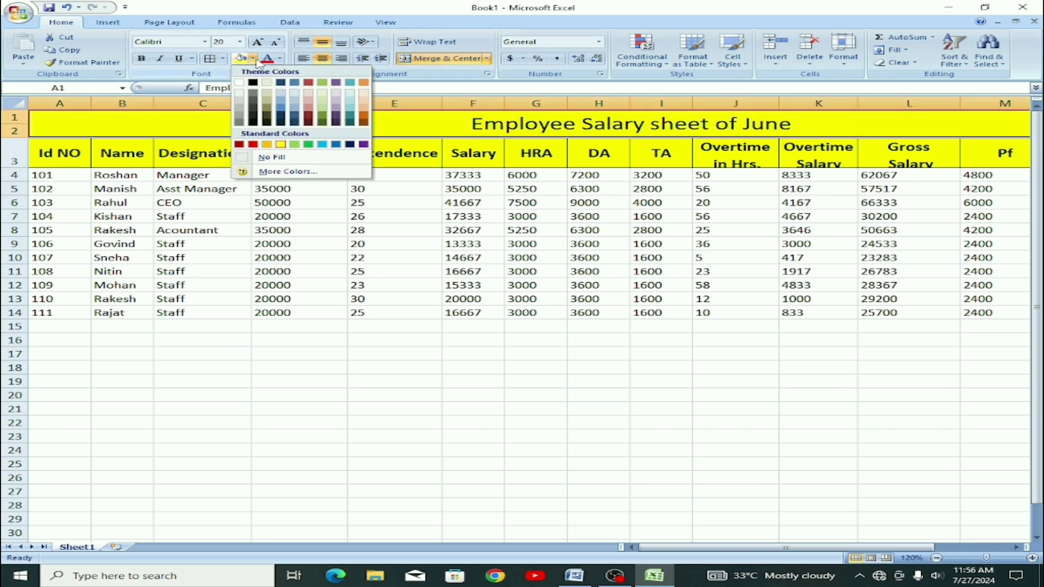
click(308, 143)
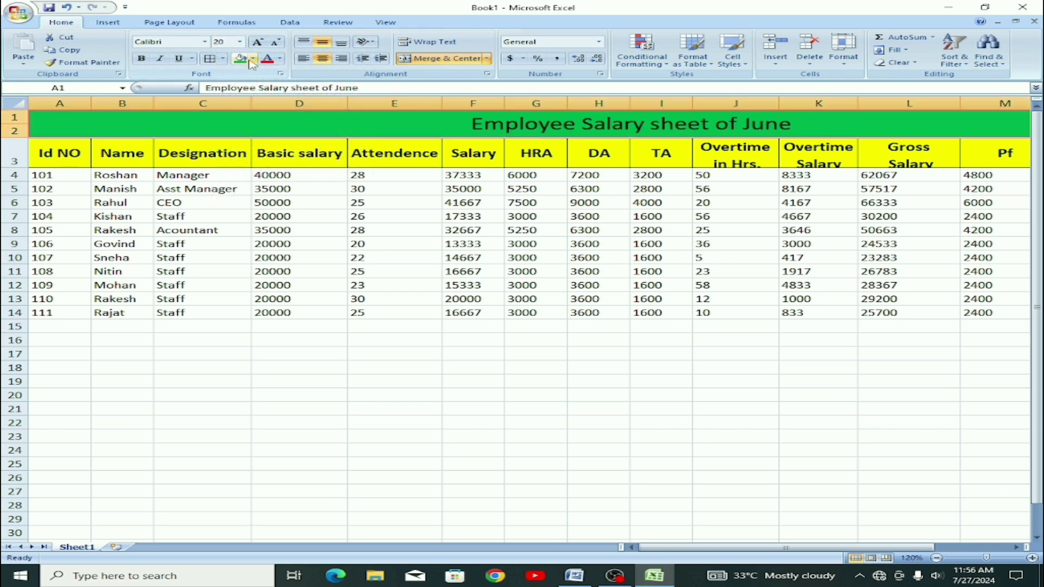
click(280, 59)
click(267, 97)
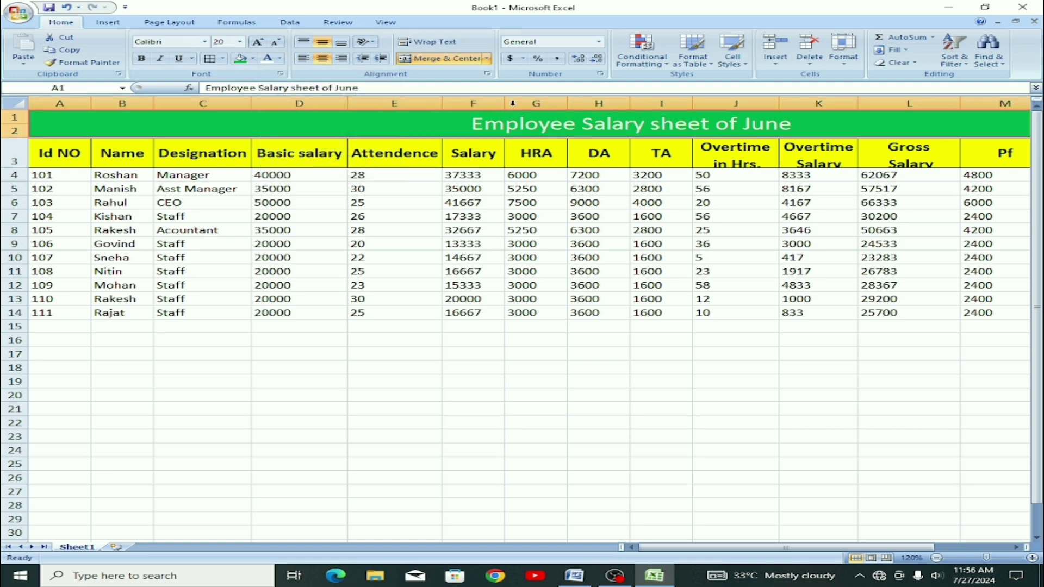
- Color only the words "Salary sheet" in the title yellow
double_click(739, 125)
drag(608, 124, 482, 125)
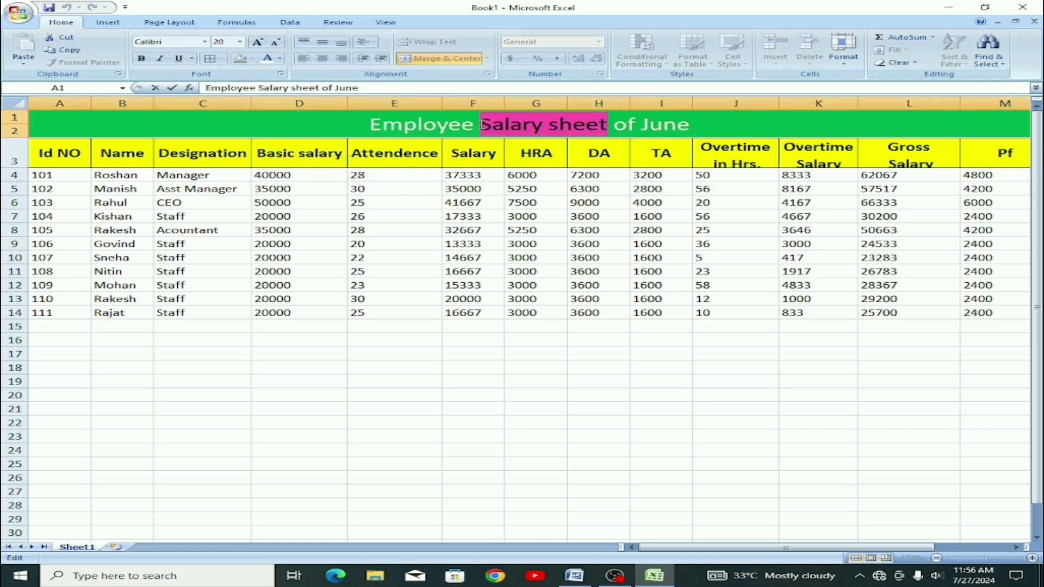
click(280, 59)
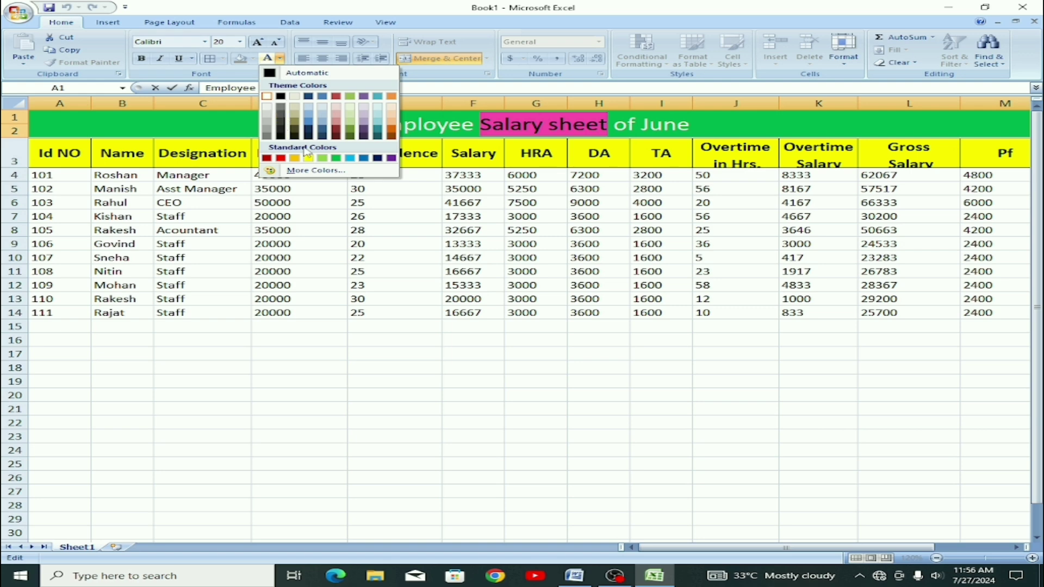
click(391, 158)
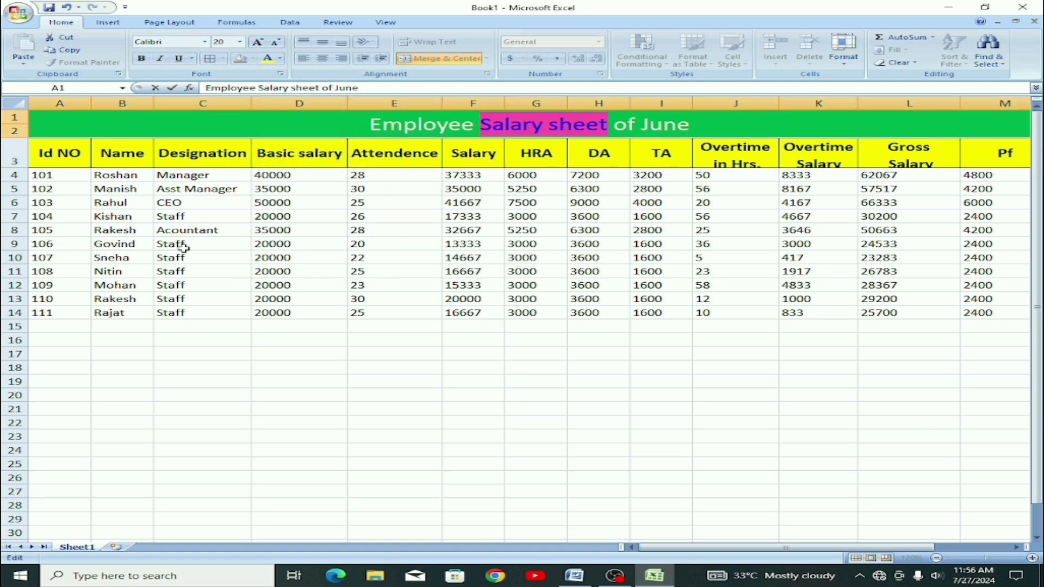
drag(701, 547, 729, 547)
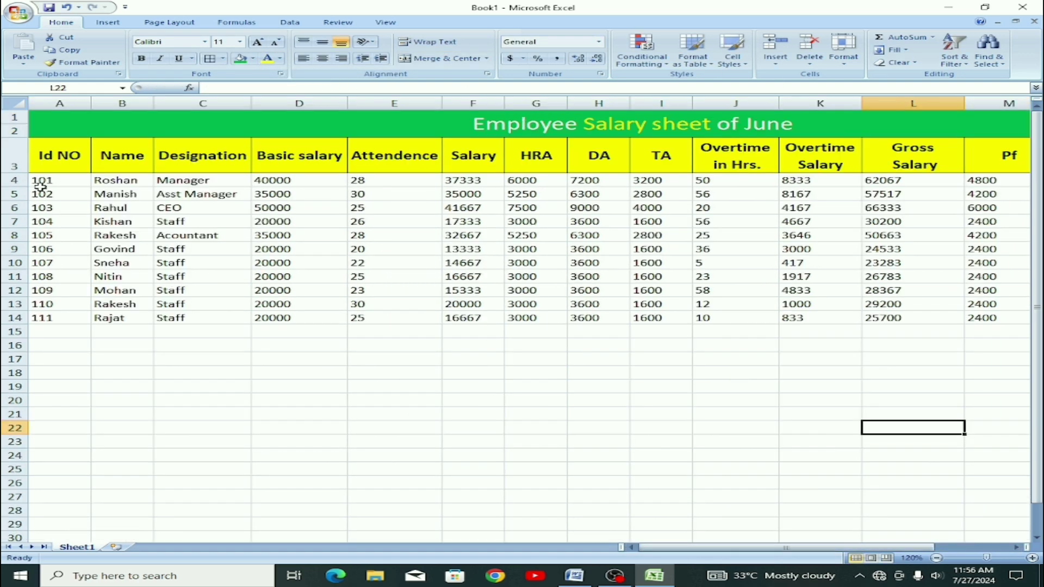
- Apply all borders to the employee data in A4:O14
drag(41, 187, 1035, 318)
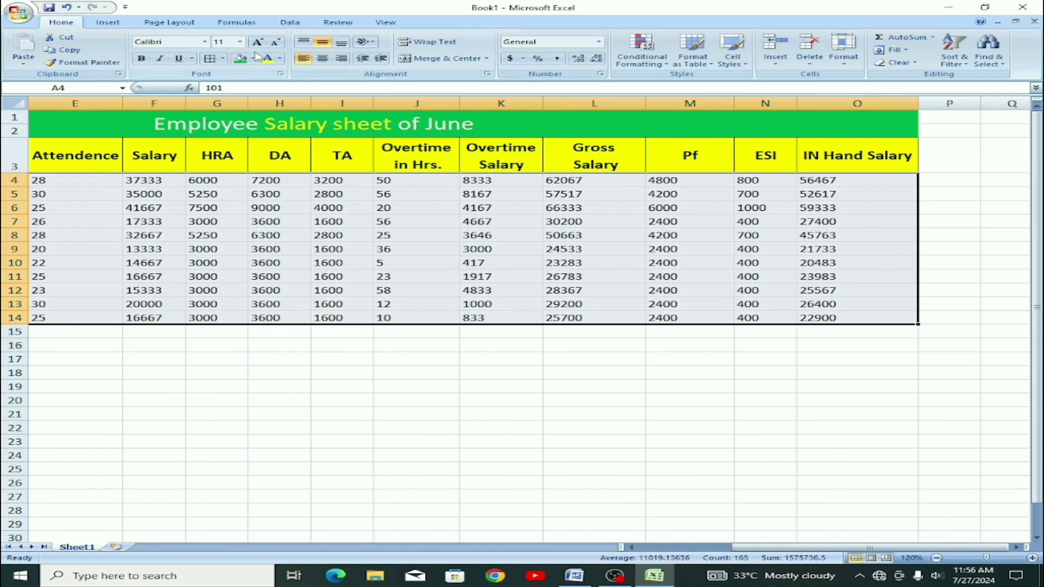
click(223, 59)
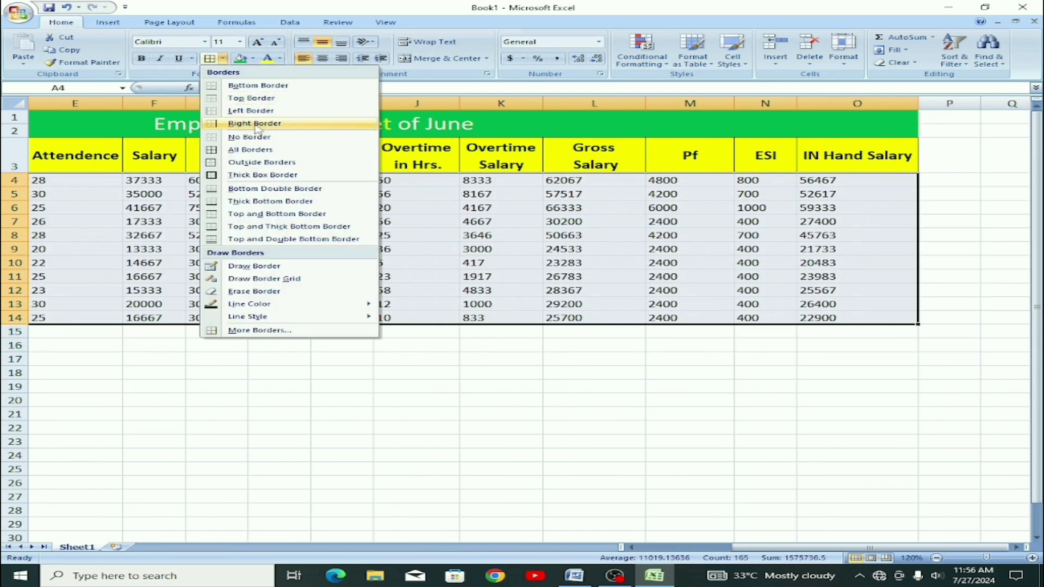
click(267, 151)
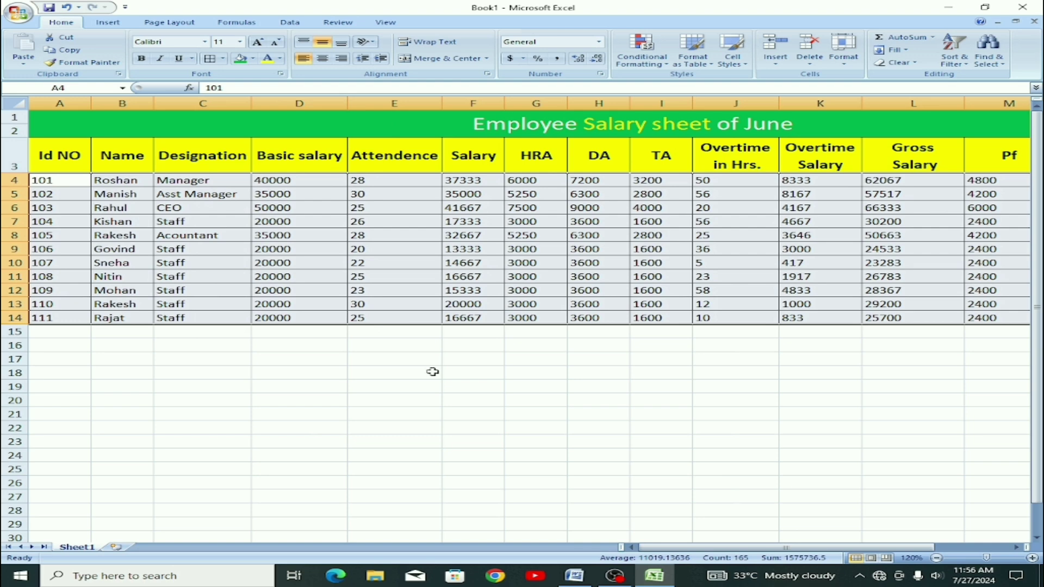
drag(325, 297, 347, 311)
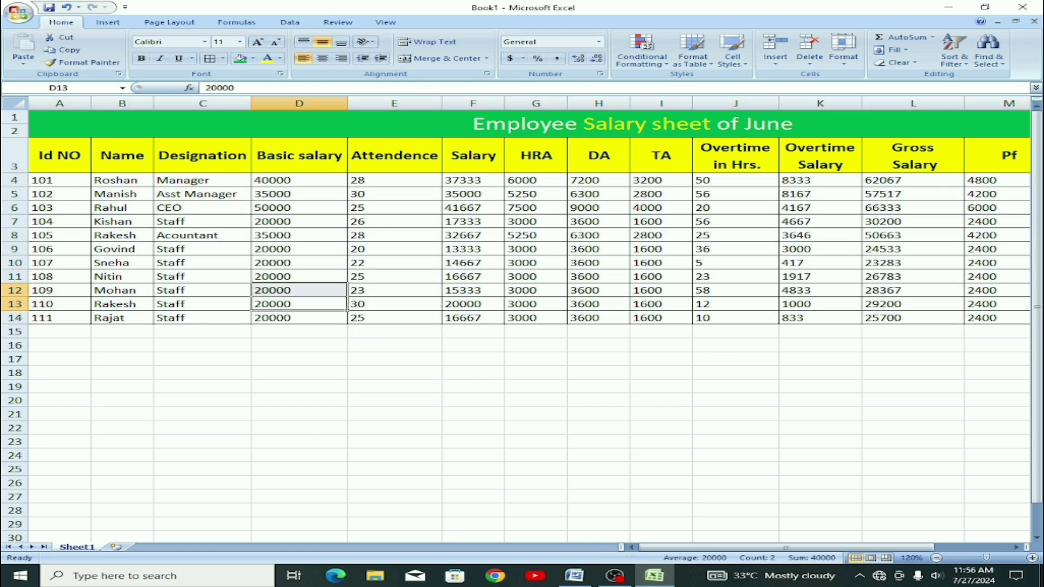
- Fill the employee IDs in A4:A14 with standard blue and make their text white
drag(50, 178, 83, 313)
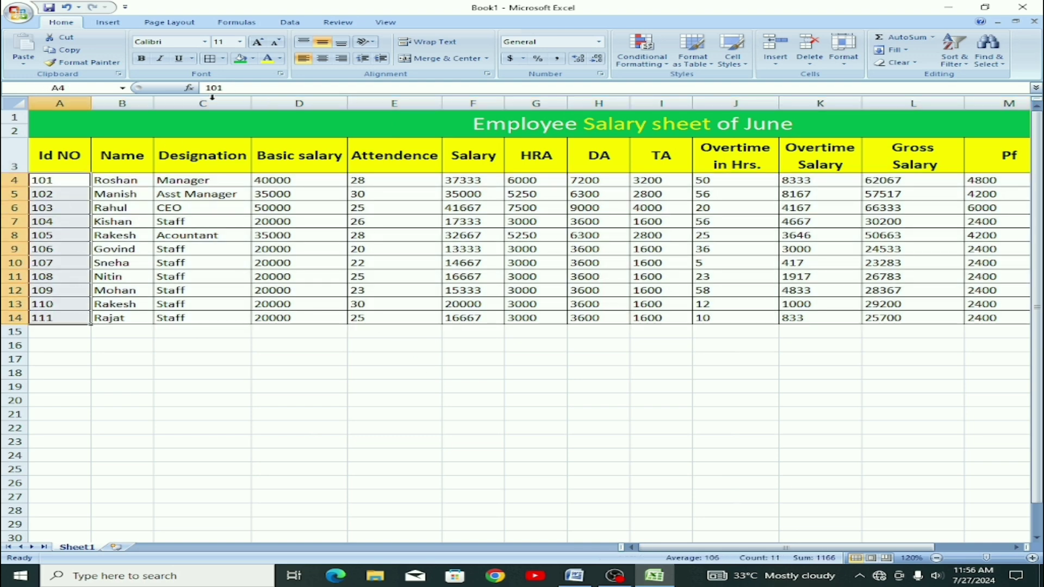
click(253, 59)
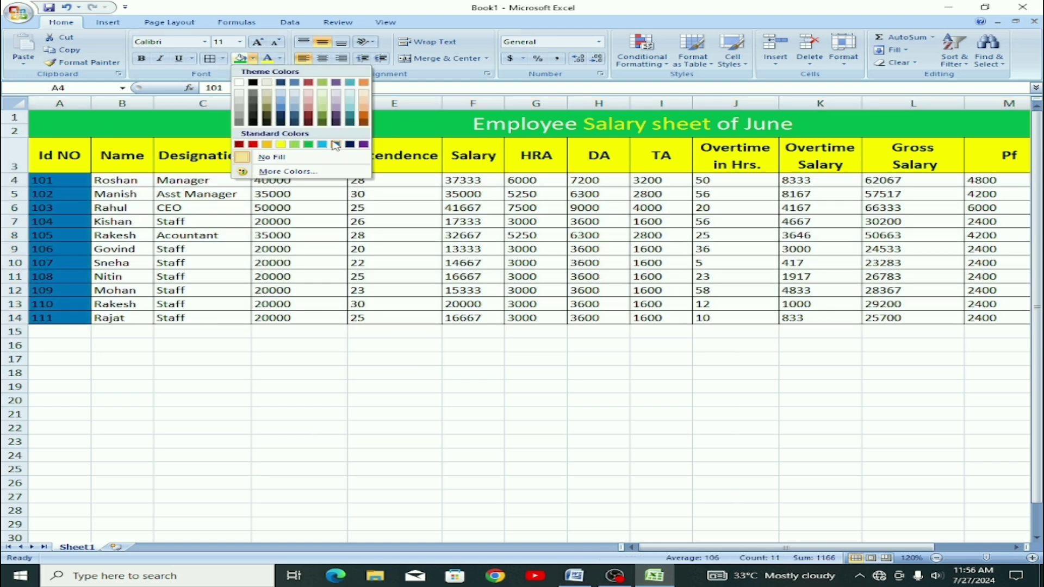
click(336, 144)
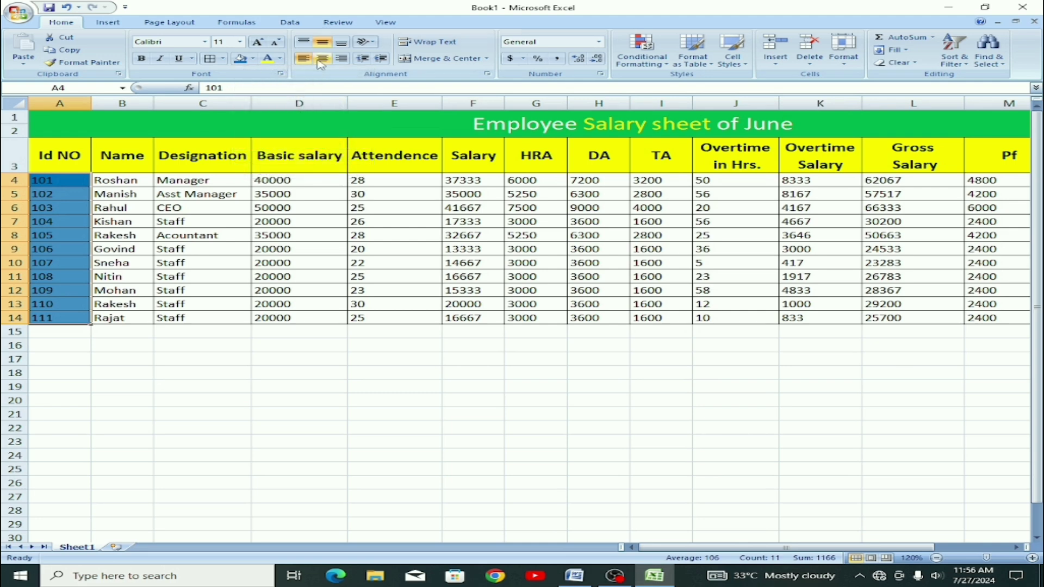
click(280, 59)
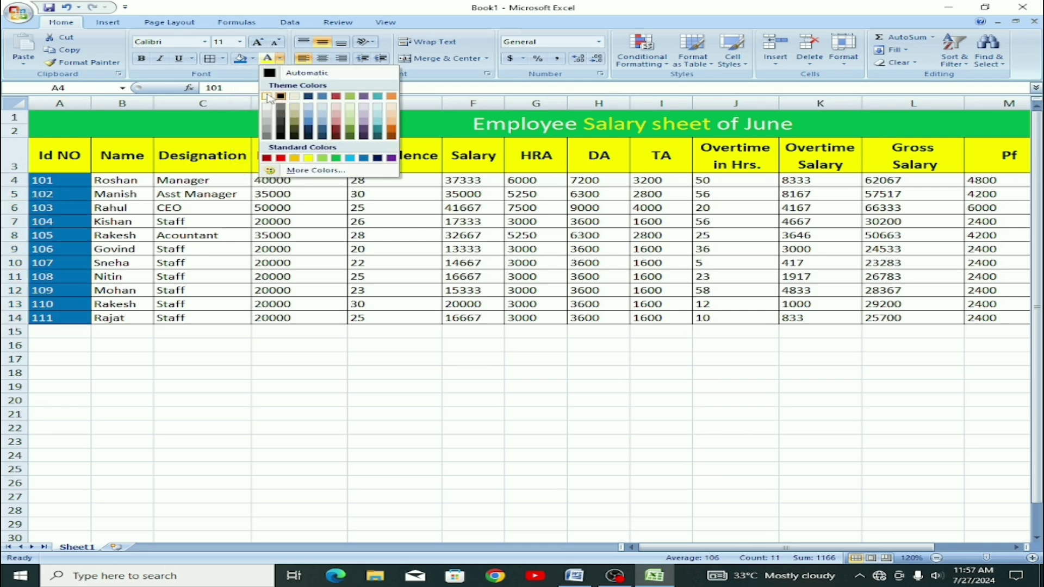
click(266, 96)
- Fill the HRA, DA and TA values in G4:I14 with light orange and make their text white
drag(535, 277, 473, 263)
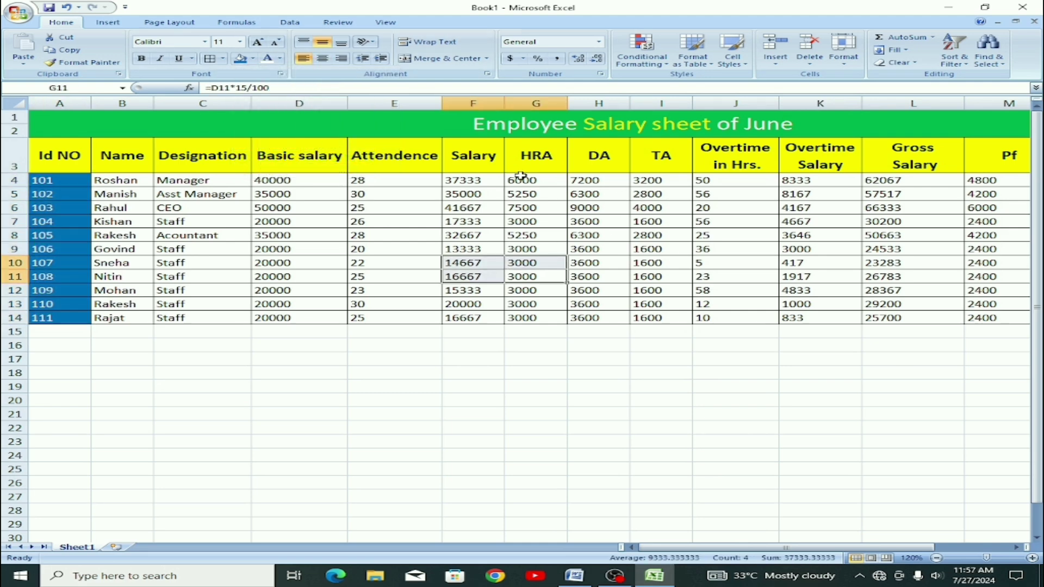
drag(536, 180, 683, 315)
click(253, 59)
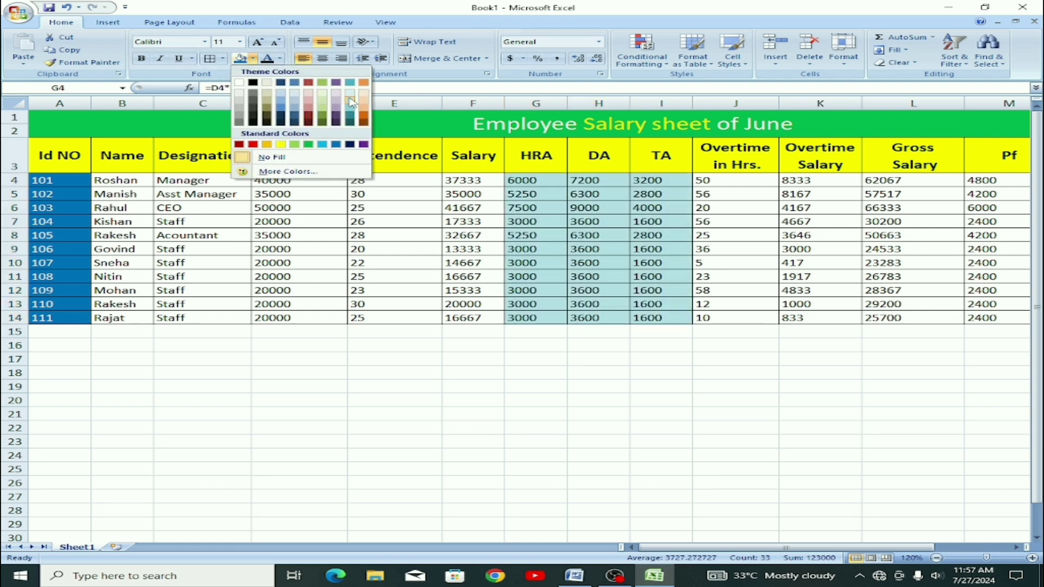
click(364, 105)
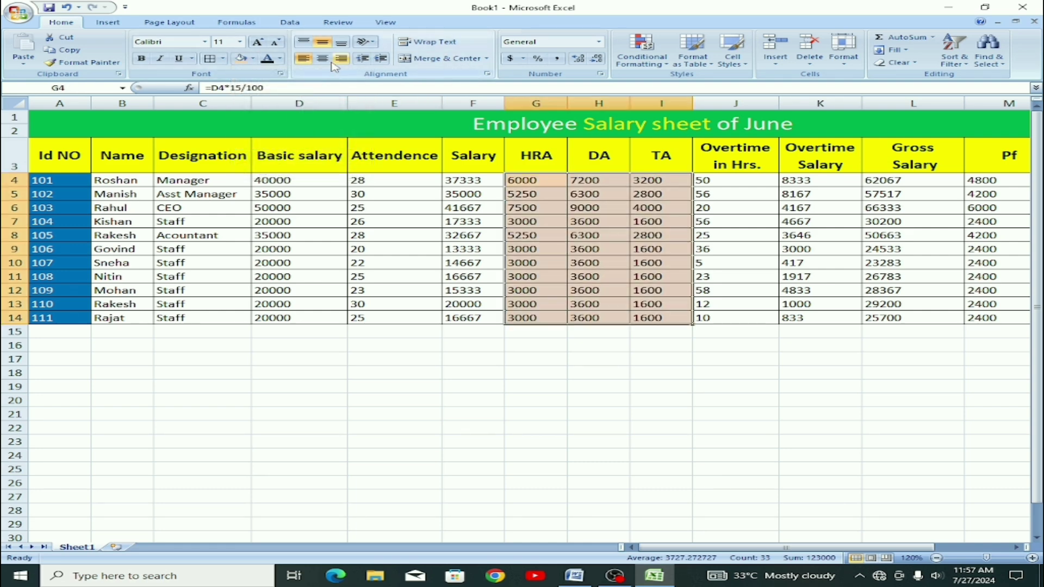
click(280, 59)
click(267, 97)
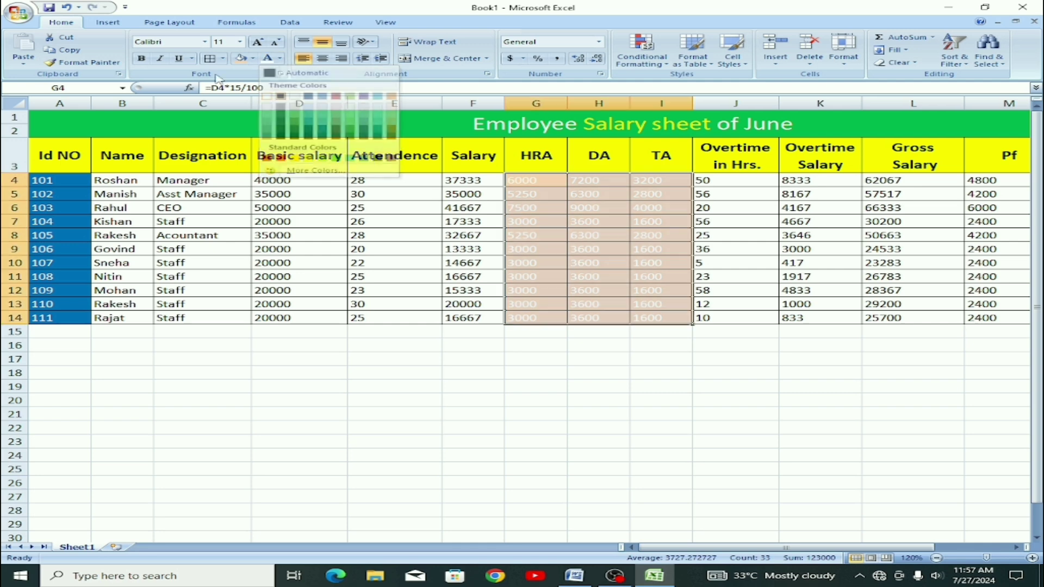
key(Up)
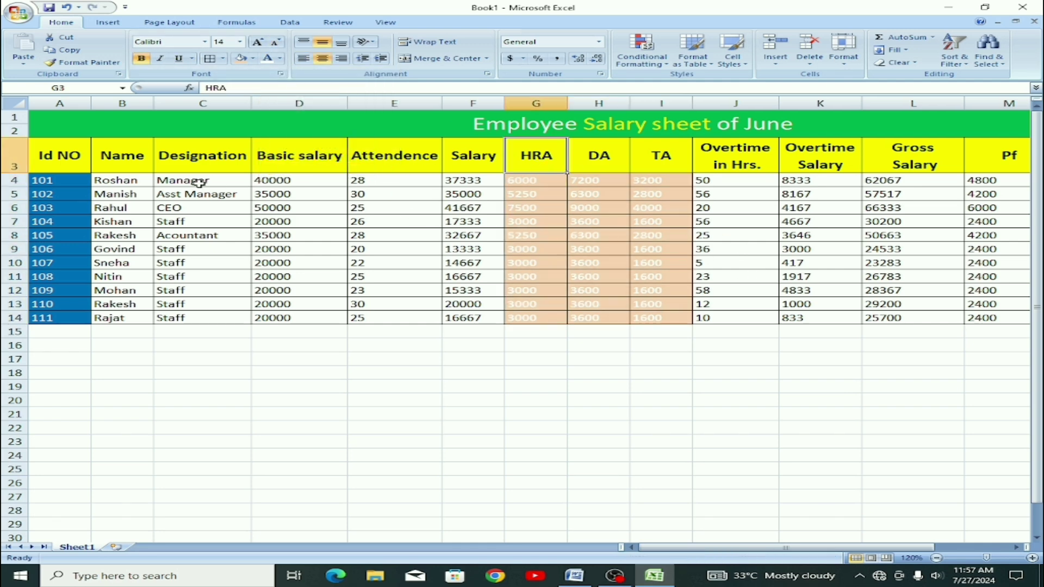
- Fill the basic salary values in D4:D14 with standard green and make their text white and bold
drag(296, 182, 312, 319)
click(253, 59)
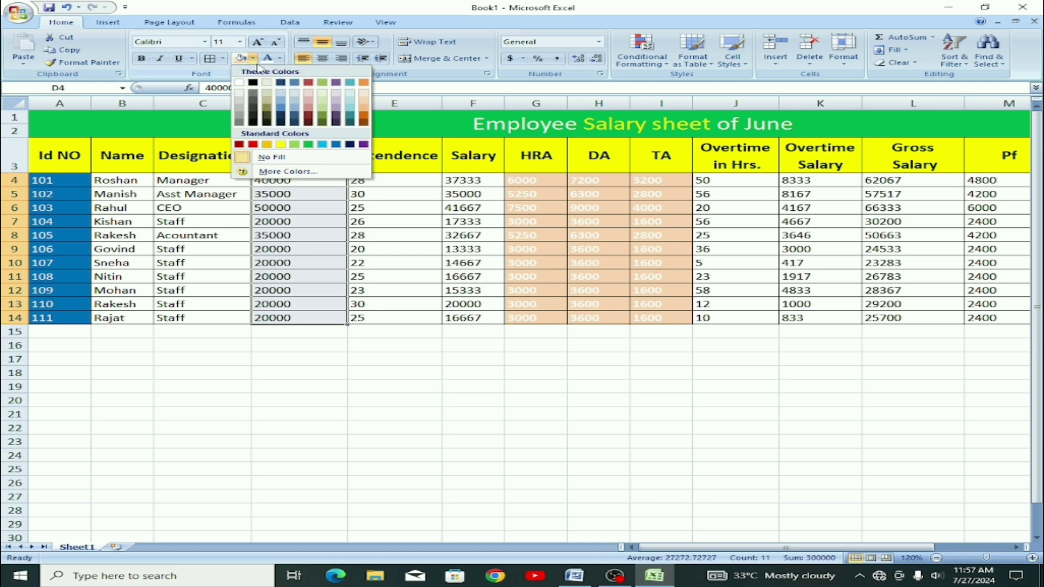
click(302, 145)
click(279, 58)
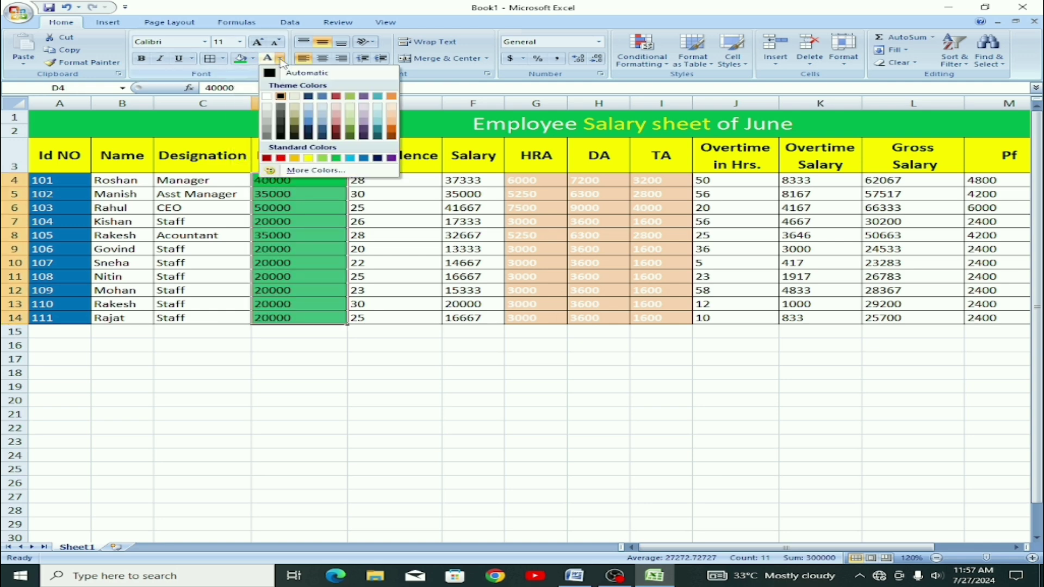
click(267, 96)
click(141, 58)
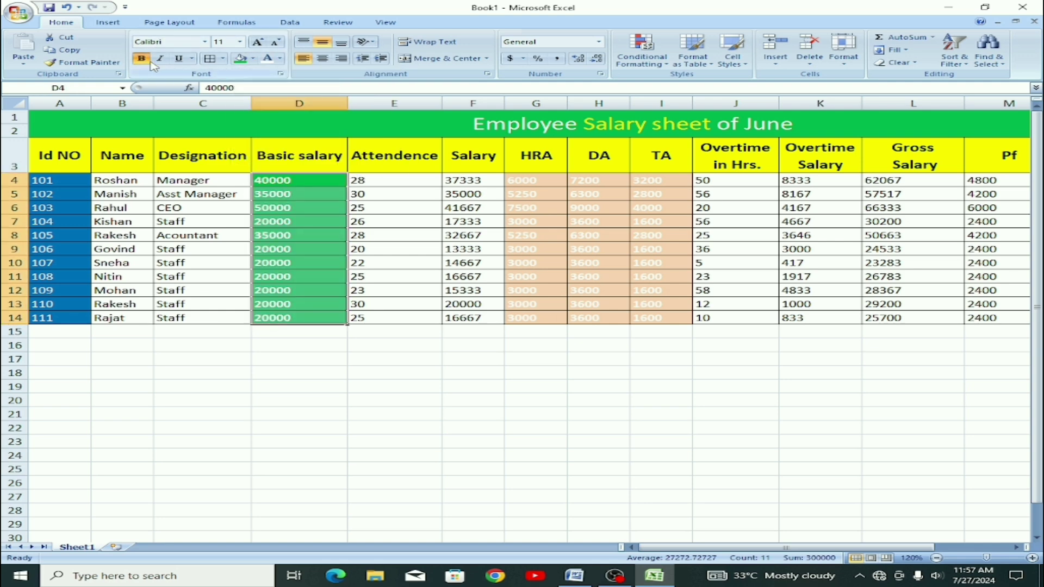
- Fill the in-hand salary values in O4:O14 with dark blue, make their text white and center them horizontally
click(520, 261)
scroll(846, 496, right, 3)
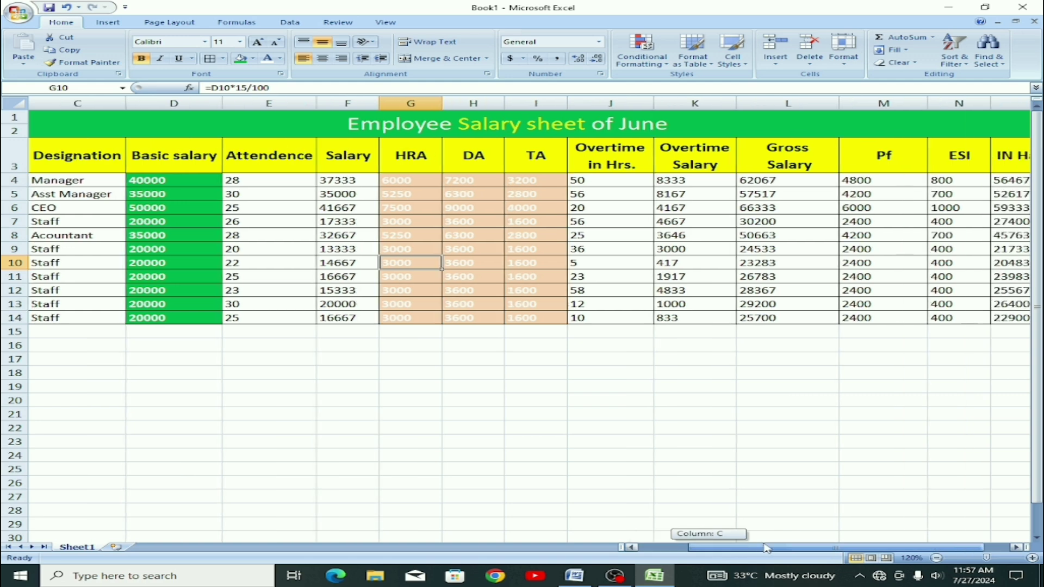
drag(925, 178, 923, 318)
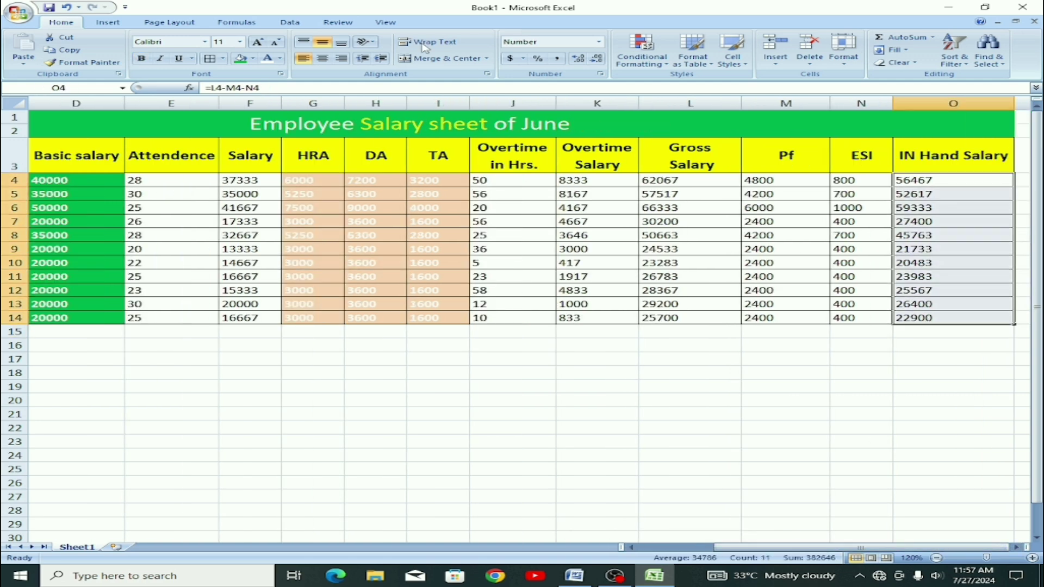
click(253, 58)
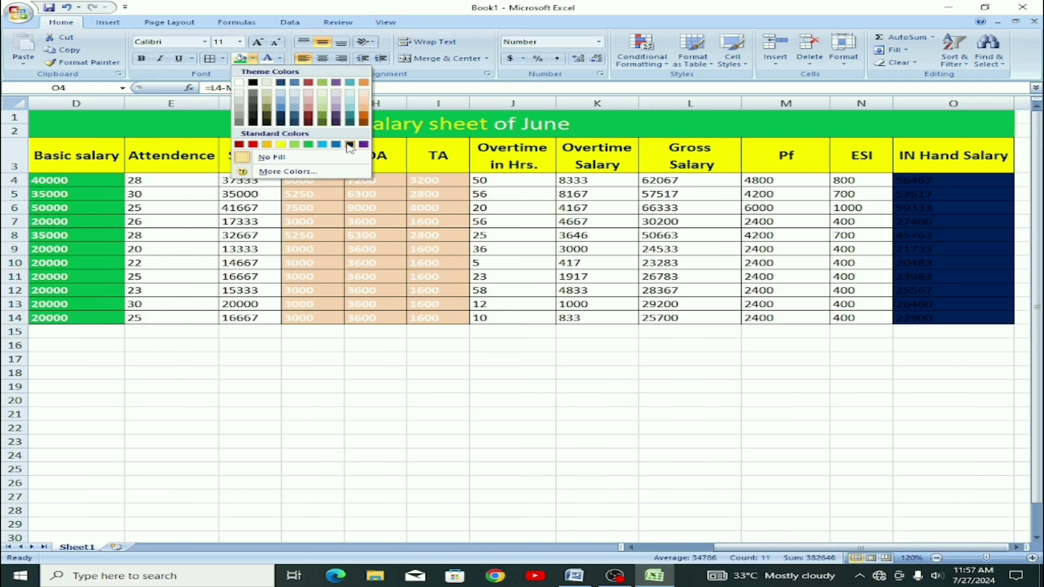
click(351, 148)
click(268, 59)
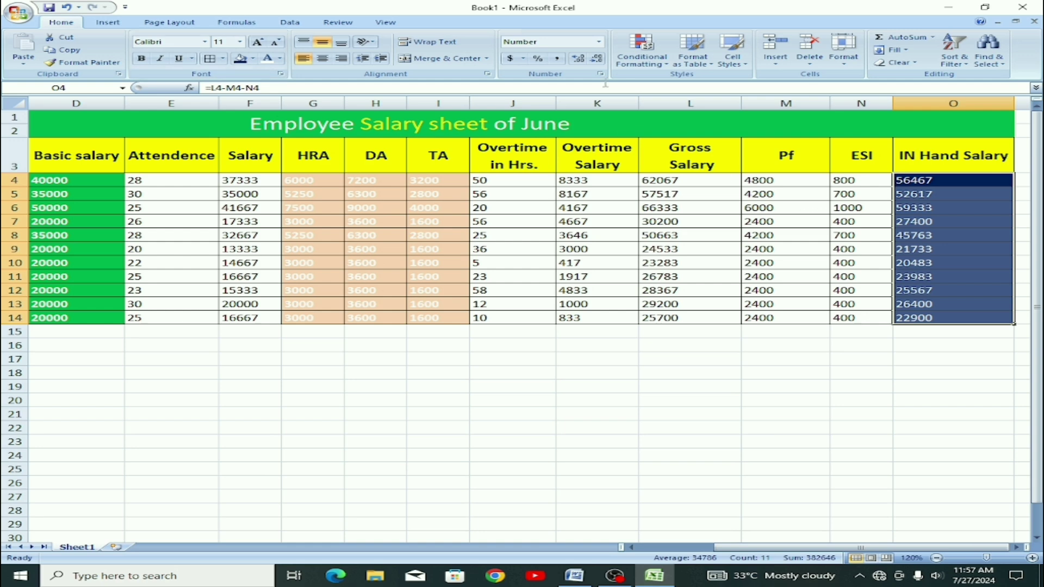
click(323, 58)
drag(746, 359, 739, 359)
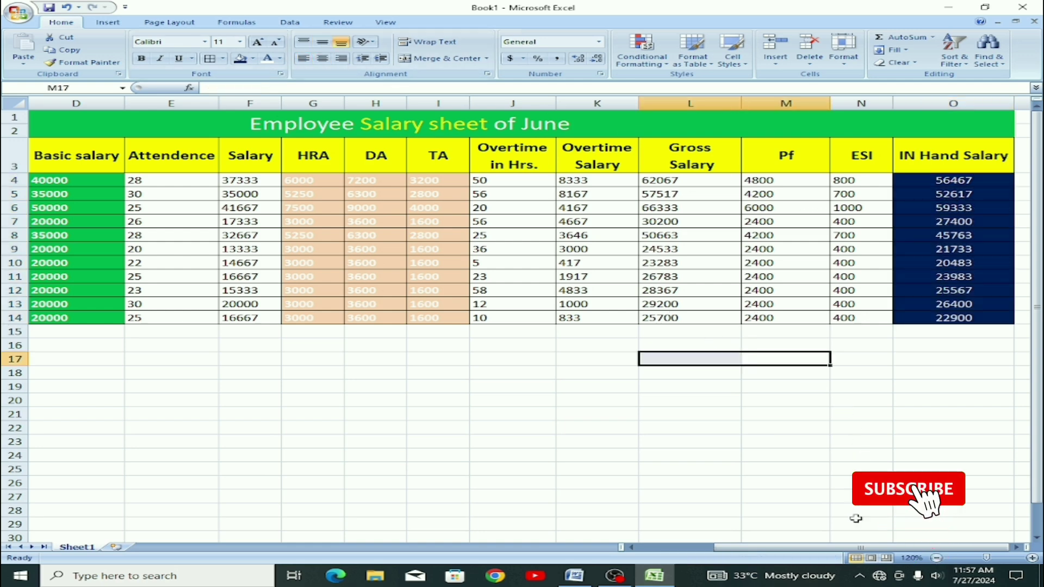
drag(749, 547, 674, 543)
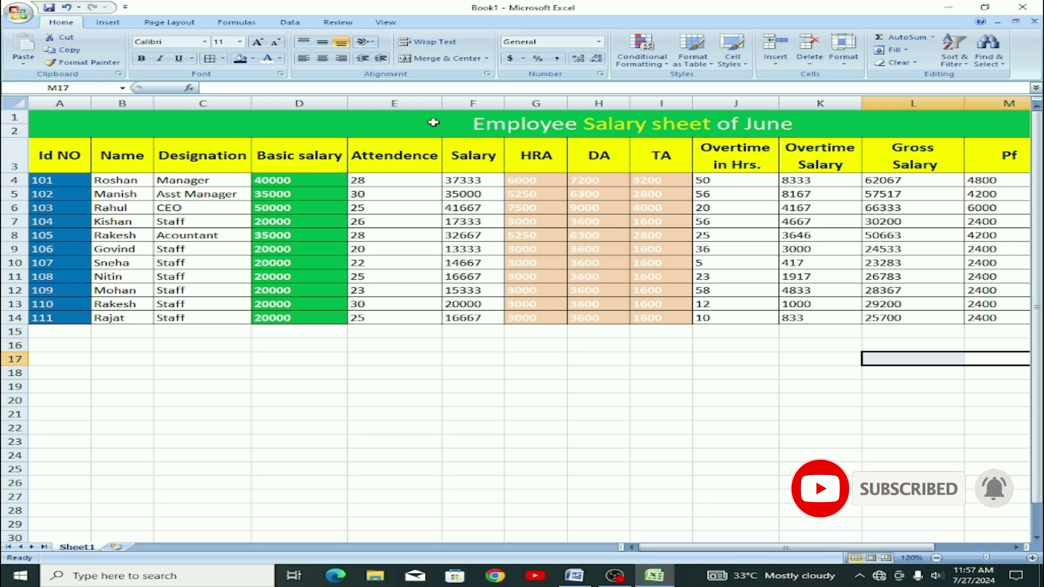